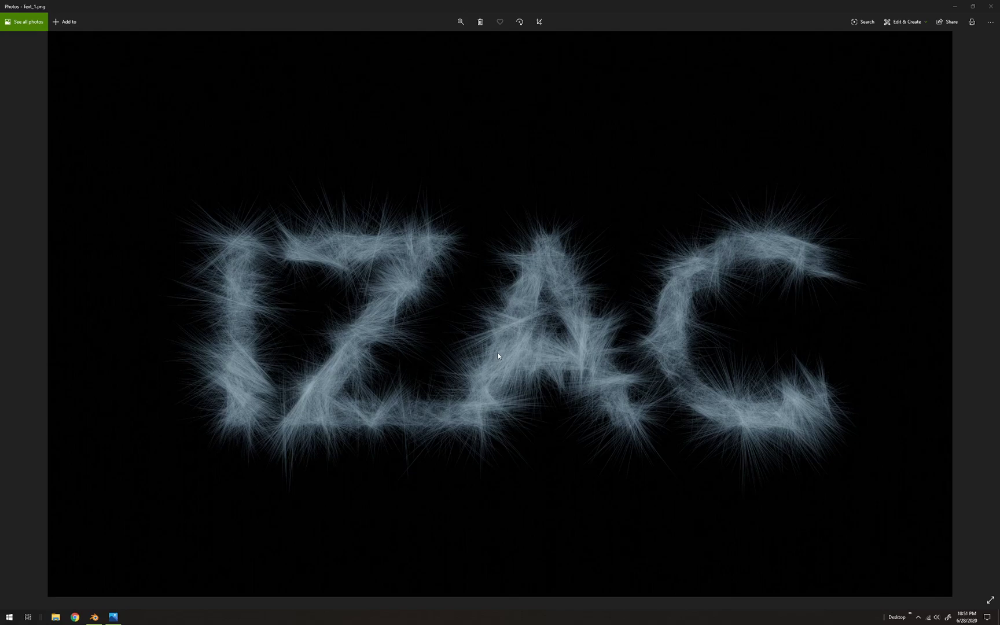
Browse the example fuzzy text renders, from Text_1.png to Text_3.png, to compare their hair styles.
click(515, 388)
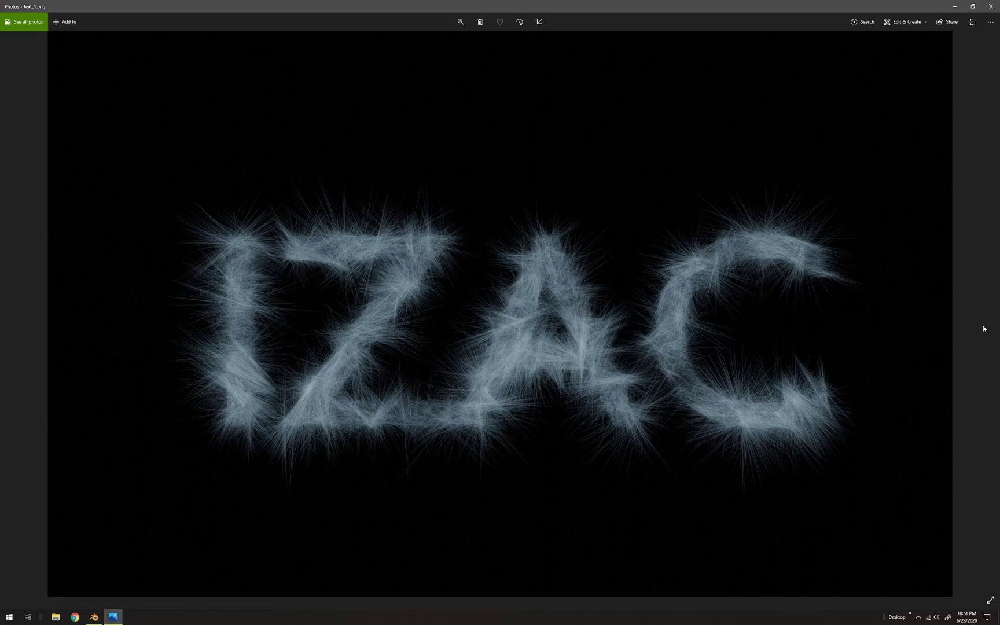
mouse_move(988, 320)
click(983, 316)
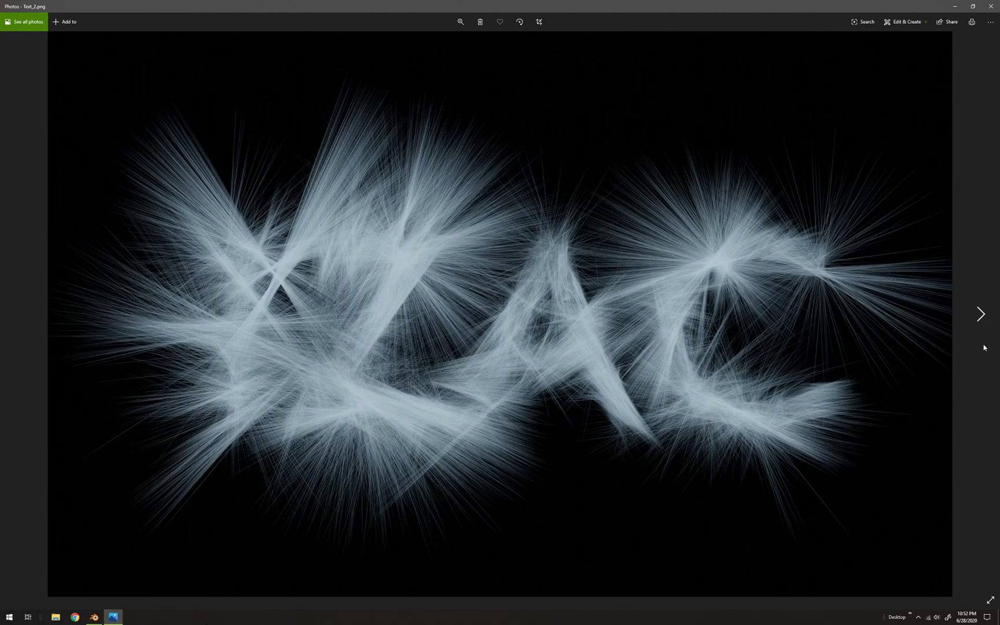
click(979, 314)
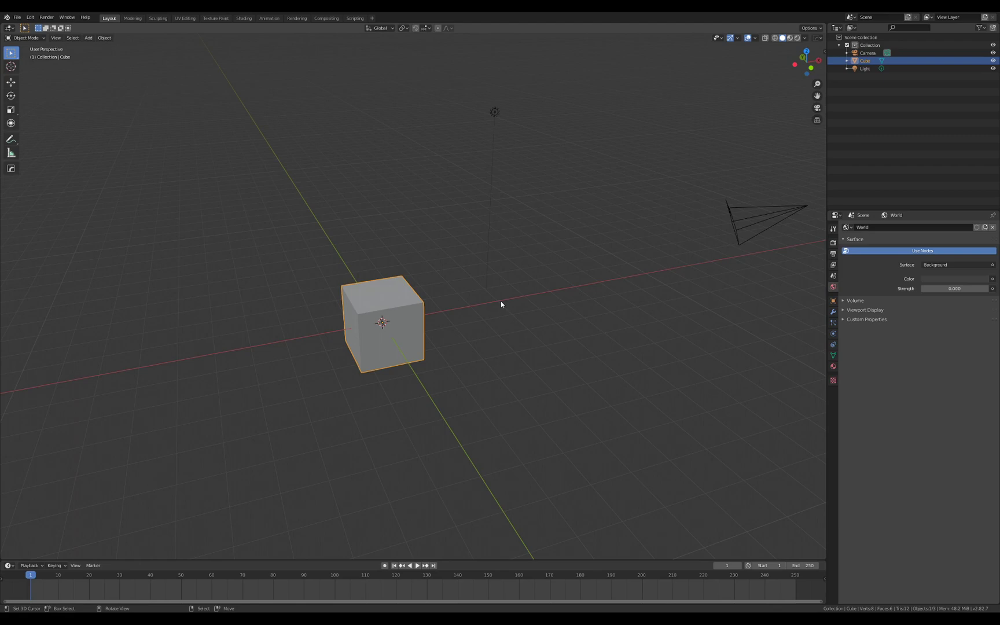
Switch to Blender and delete the default cube and light from the scene.
key(x)
click(402, 321)
click(497, 118)
key(x)
click(499, 118)
Reset the camera's location and rotation so it sits at the world origin facing straight down.
click(732, 226)
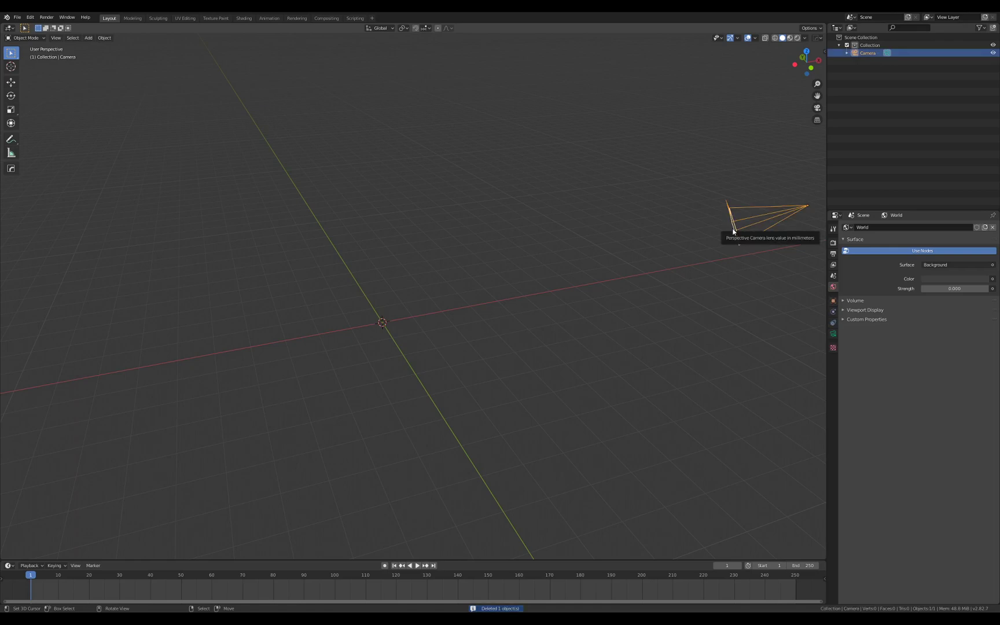
key(alt+g)
key(alt+r)
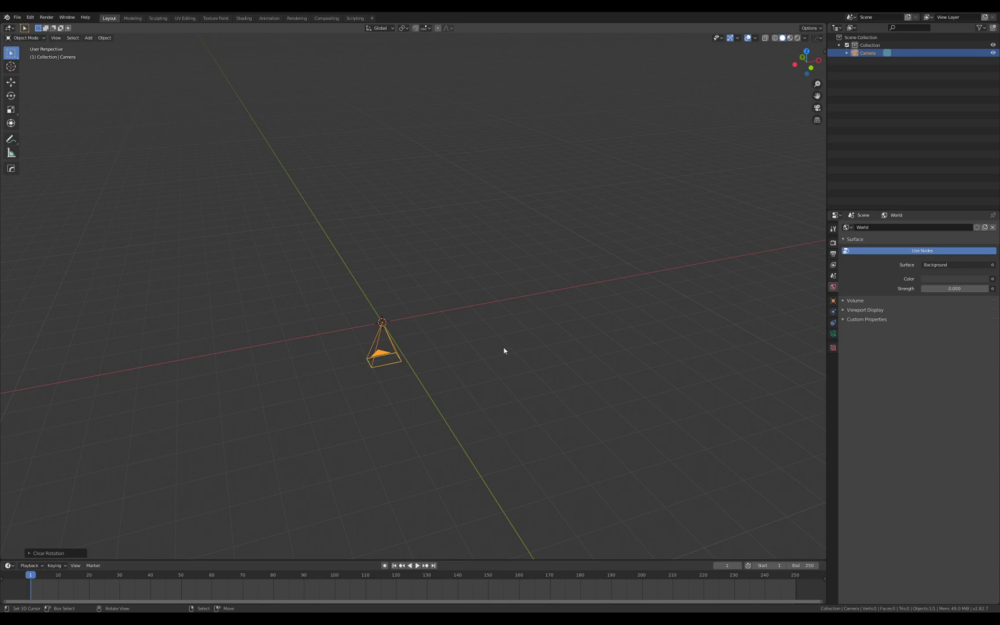
Move the camera straight up along the Z axis, well above the world origin.
key(g)
key(z)
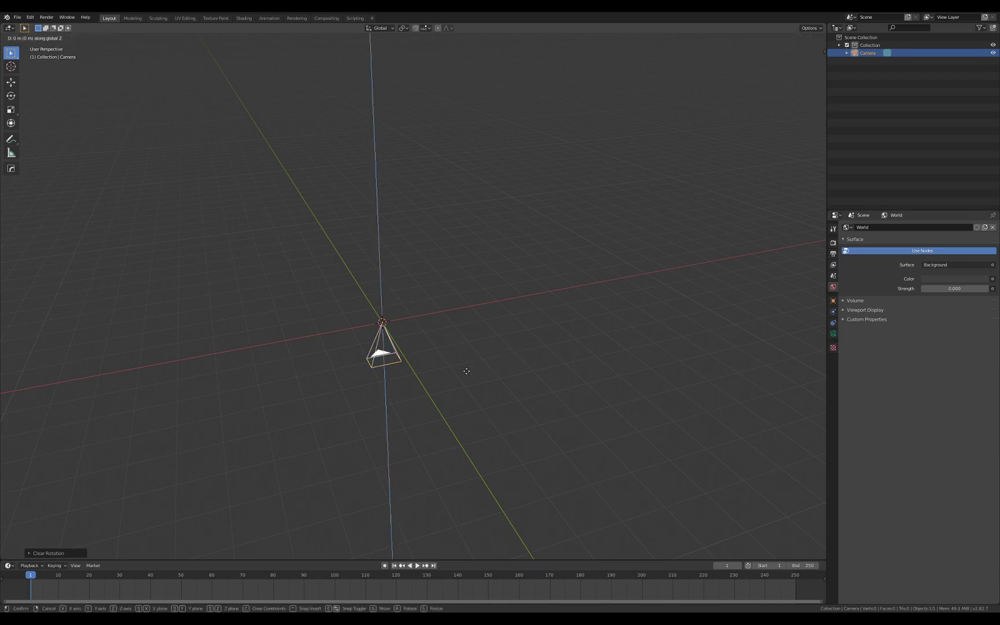
click(411, 40)
shift+middle_drag(490, 136, 521, 223)
scroll(521, 223, down, 2)
key(g)
key(z)
click(508, 148)
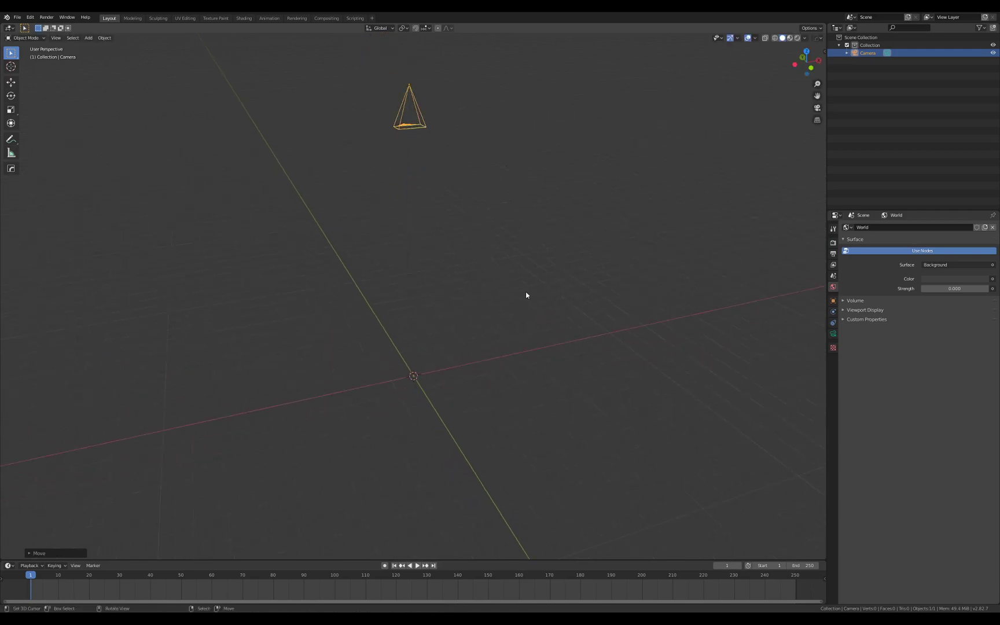
Add a text object at the world origin below the camera.
key(shift+a)
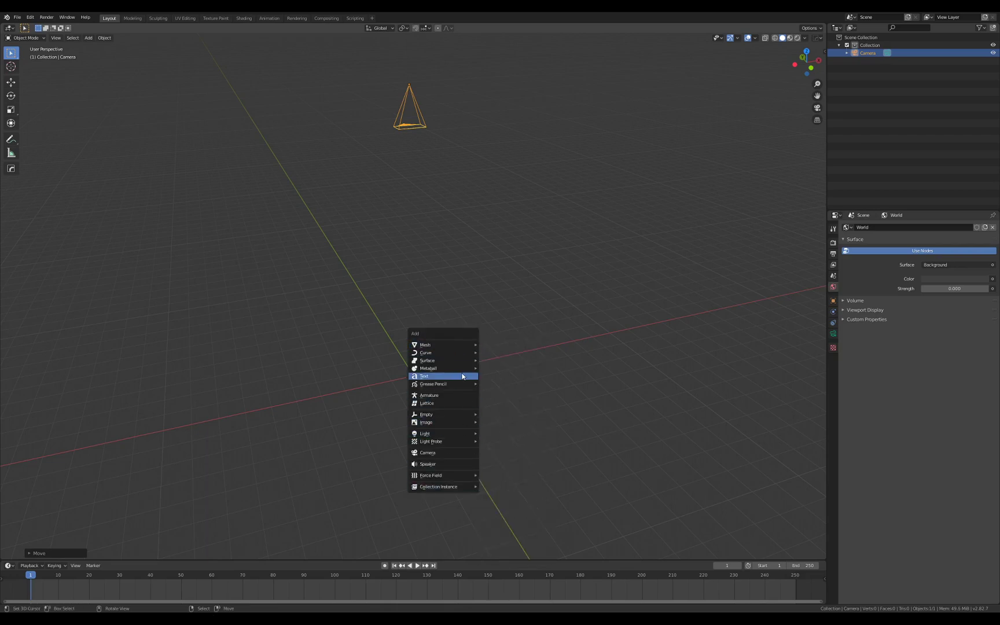
click(426, 377)
middle_drag(465, 374, 487, 413)
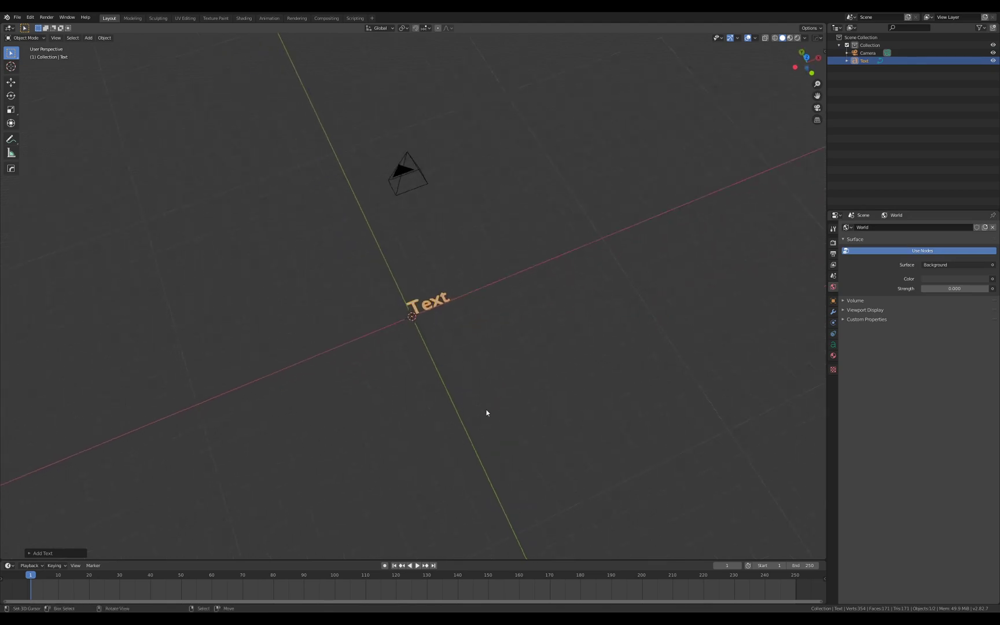
Look through the camera, then enlarge the text object and centre it to fill most of the frame's width.
key(KP_0)
scroll(450, 285, up, 3)
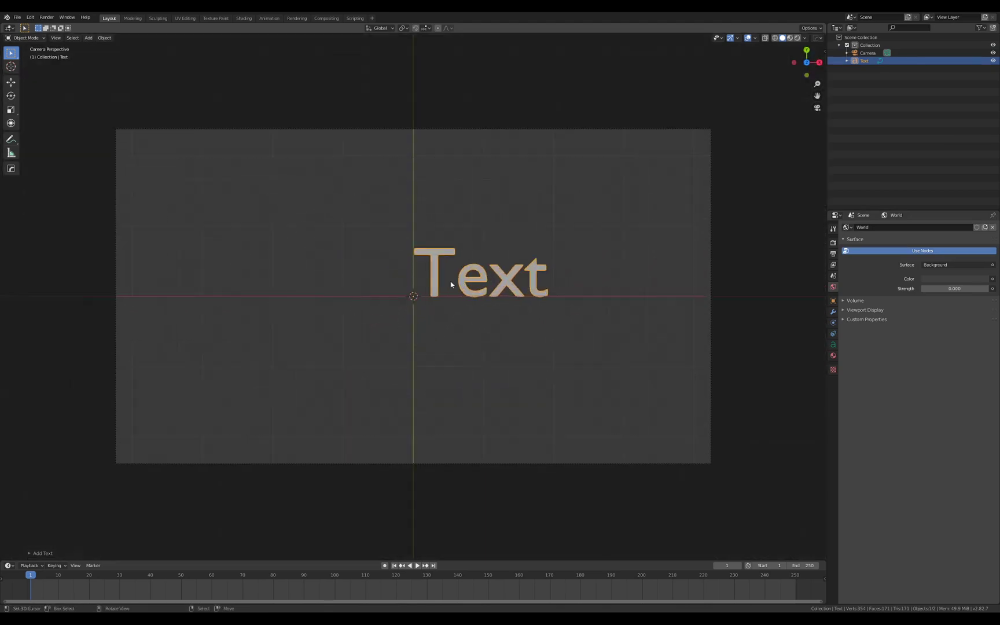
scroll(503, 295, down, 2)
key(g)
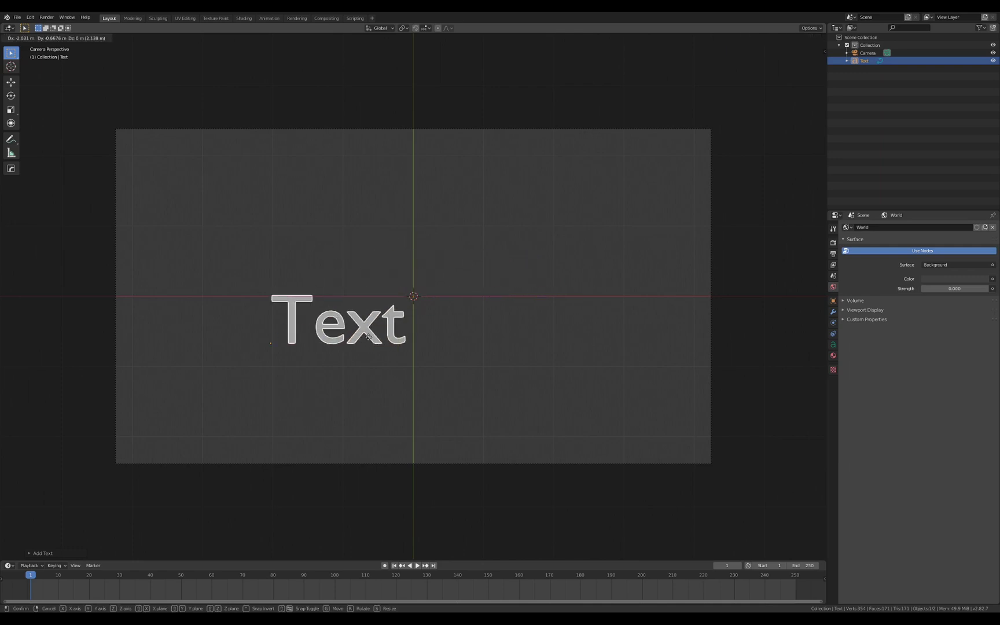
click(336, 356)
key(s)
click(496, 325)
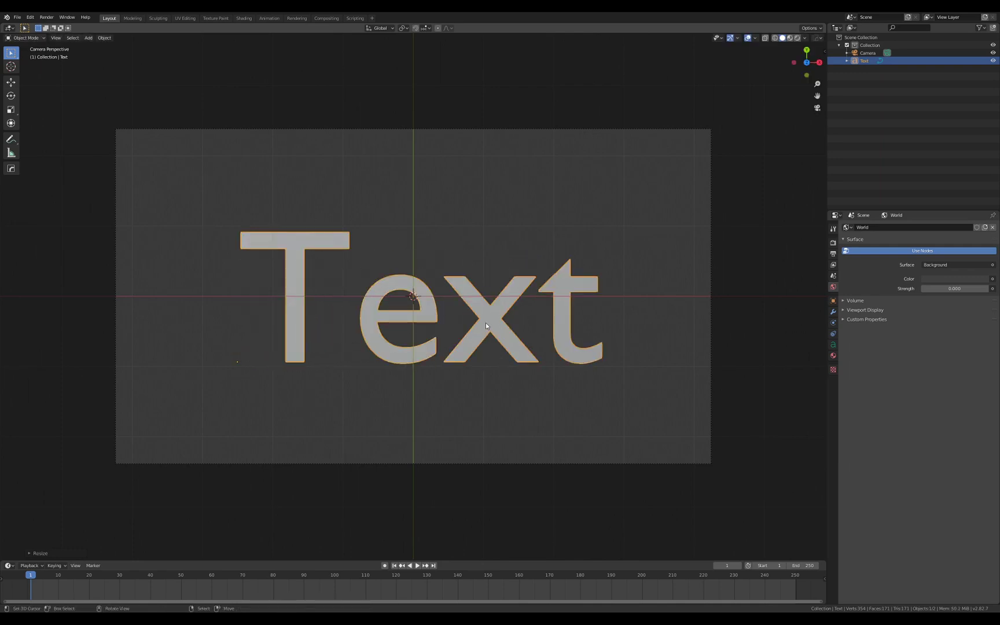
key(g)
click(455, 322)
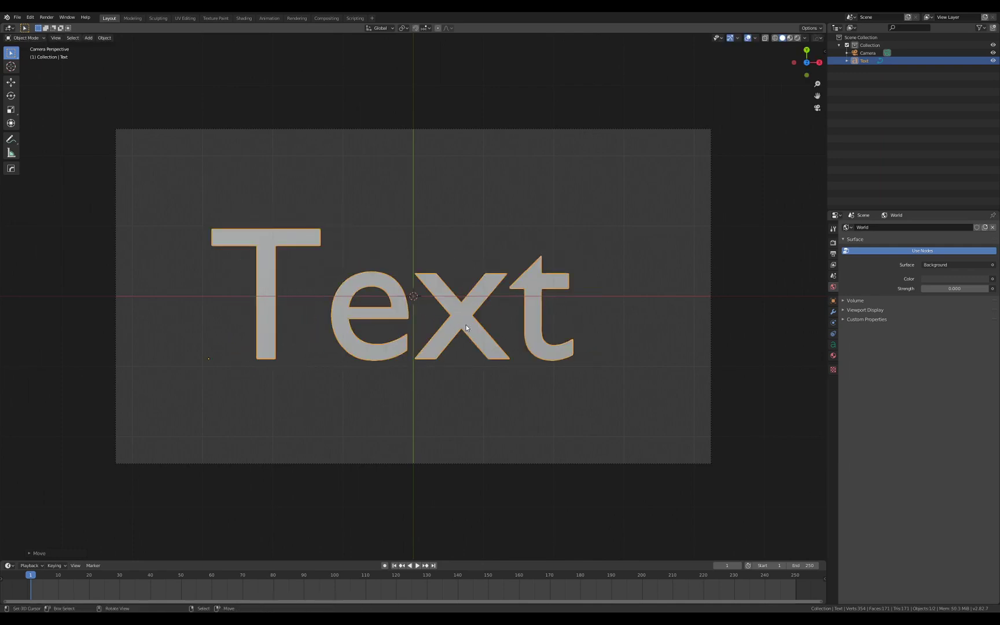
Replace the text object's content with "Hello!" and recentre it in the camera frame.
key(Tab)
key(BackSpace)
key(BackSpace)
key(BackSpace)
key(BackSpace)
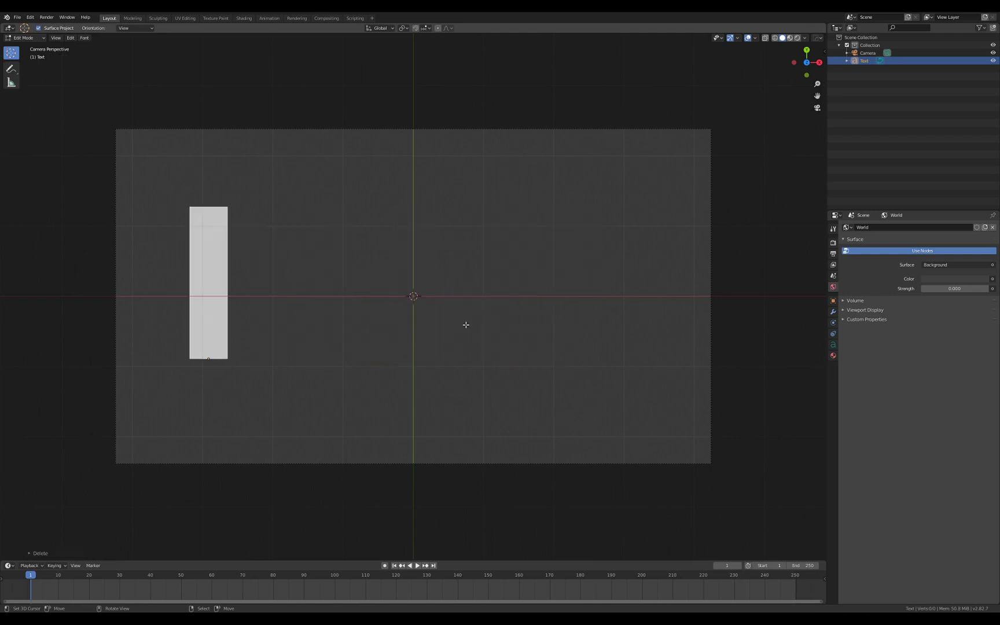
text(H)
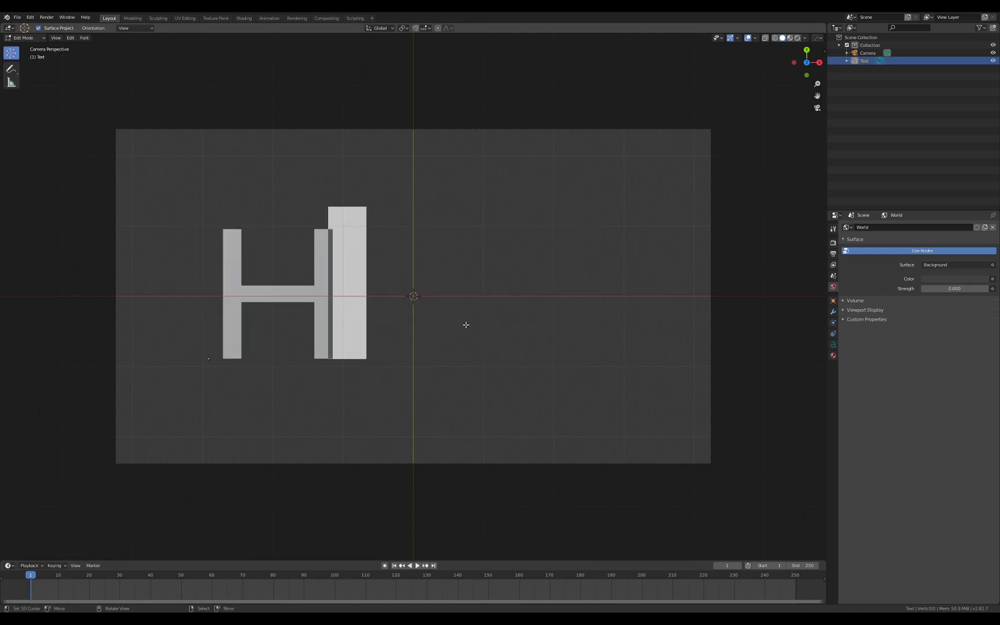
key(BackSpace)
text(Hell)
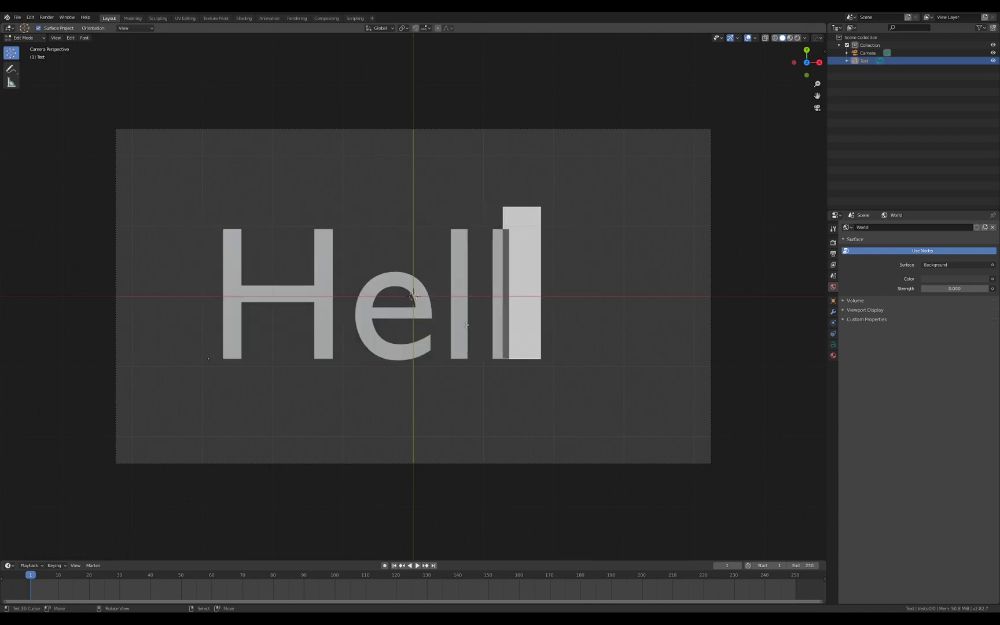
text(oQ)
key(BackSpace)
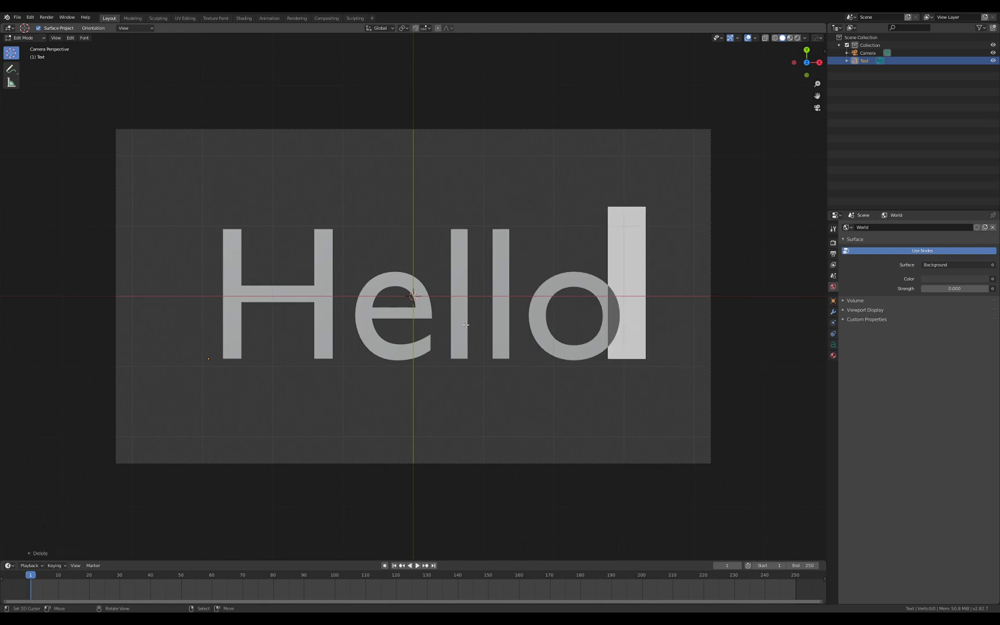
text(!)
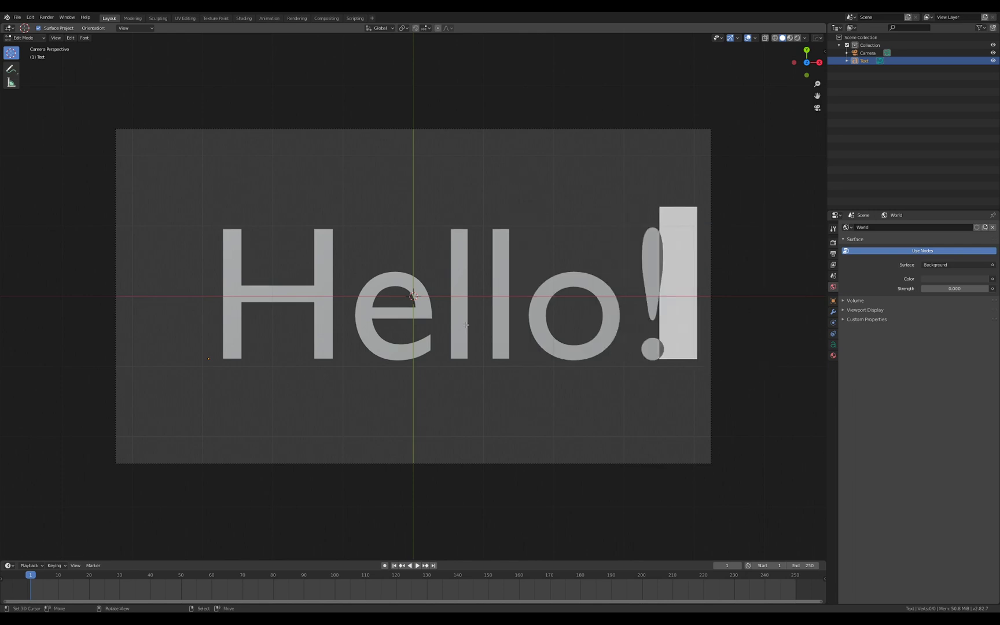
key(Tab)
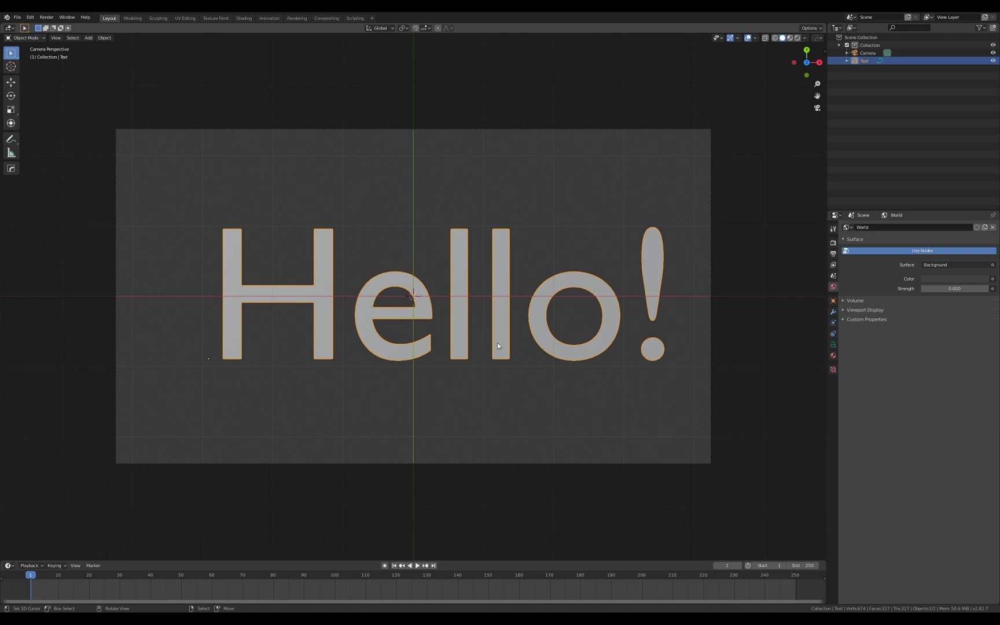
key(g)
click(498, 337)
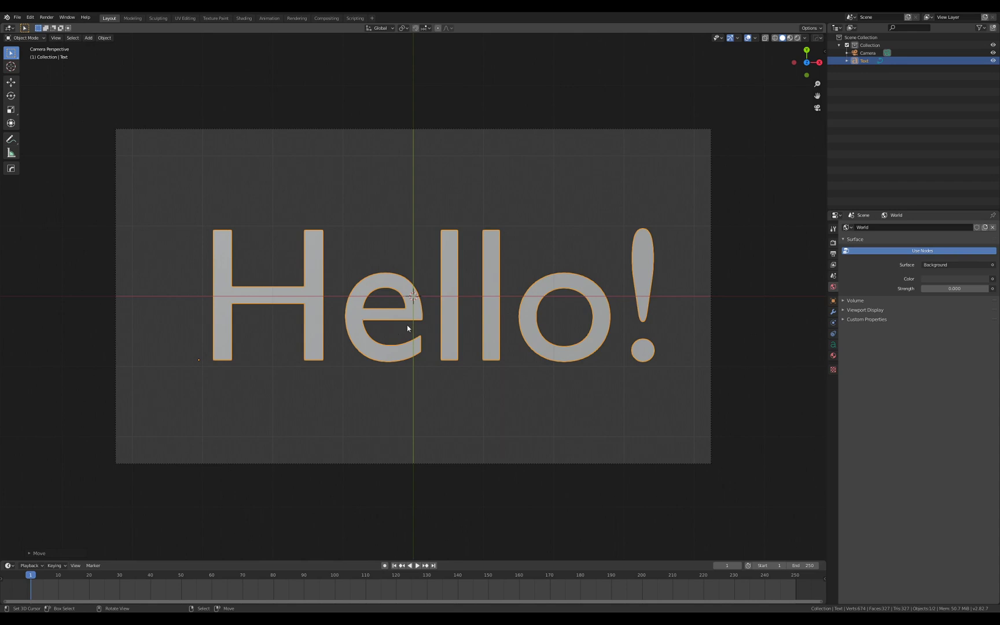
Convert the "Hello!" text object to a mesh.
right_click(499, 331)
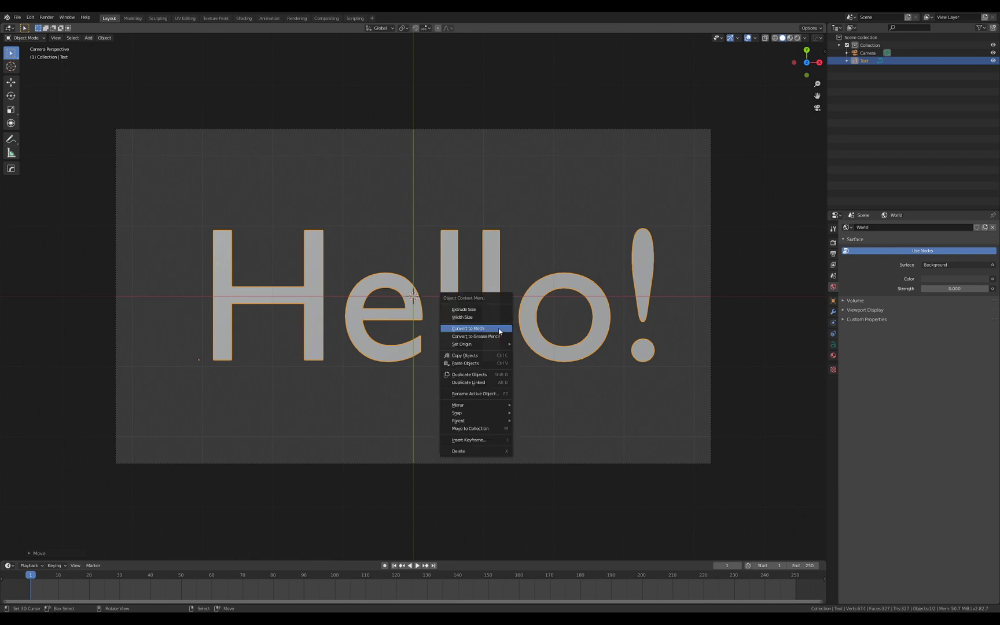
right_click(336, 235)
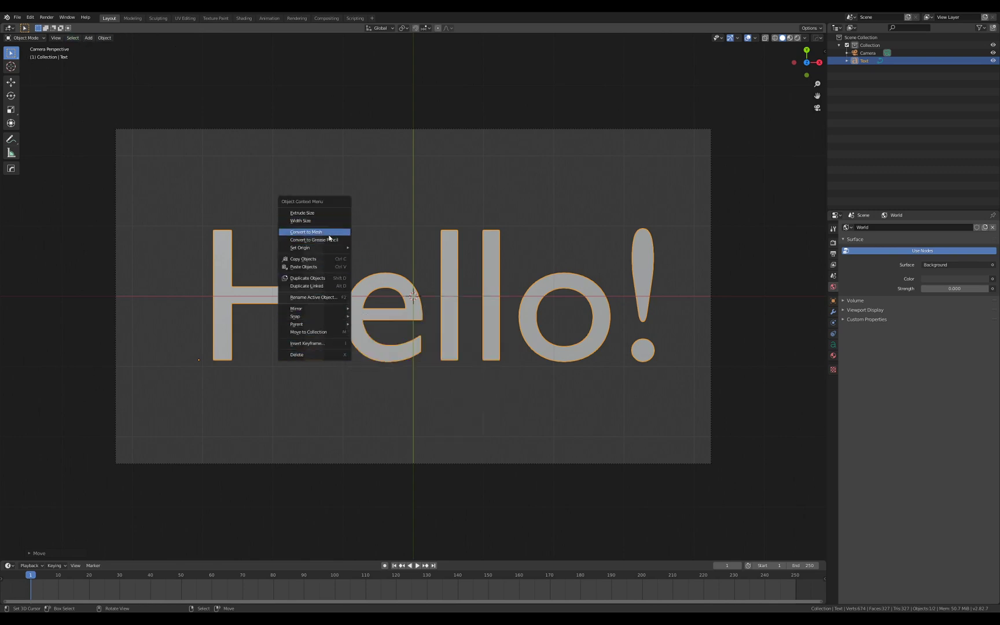
click(325, 233)
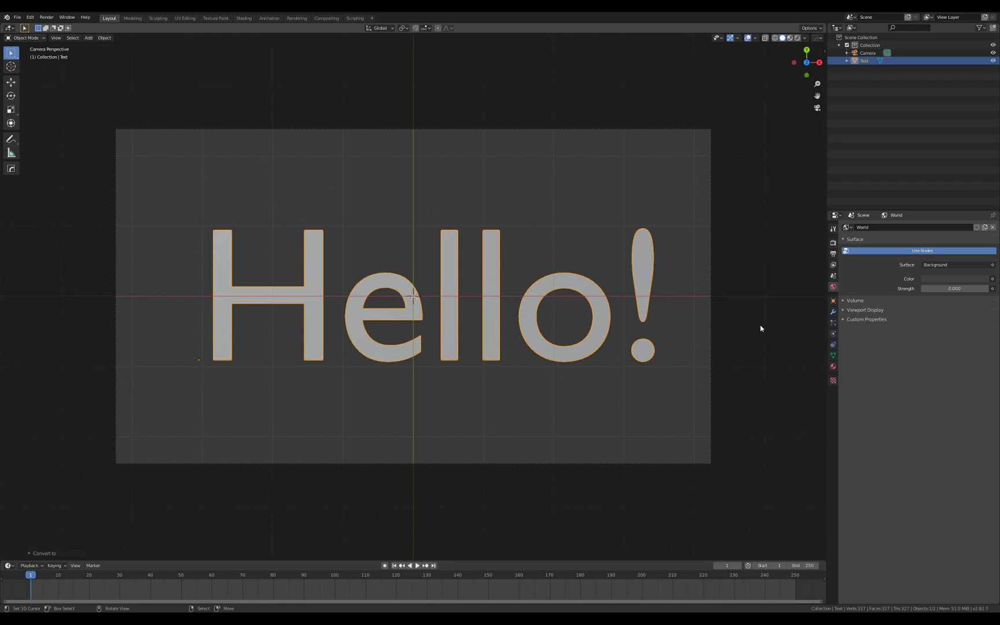
Add a particle system to the "Hello!" mesh and set its type to Hair.
click(834, 323)
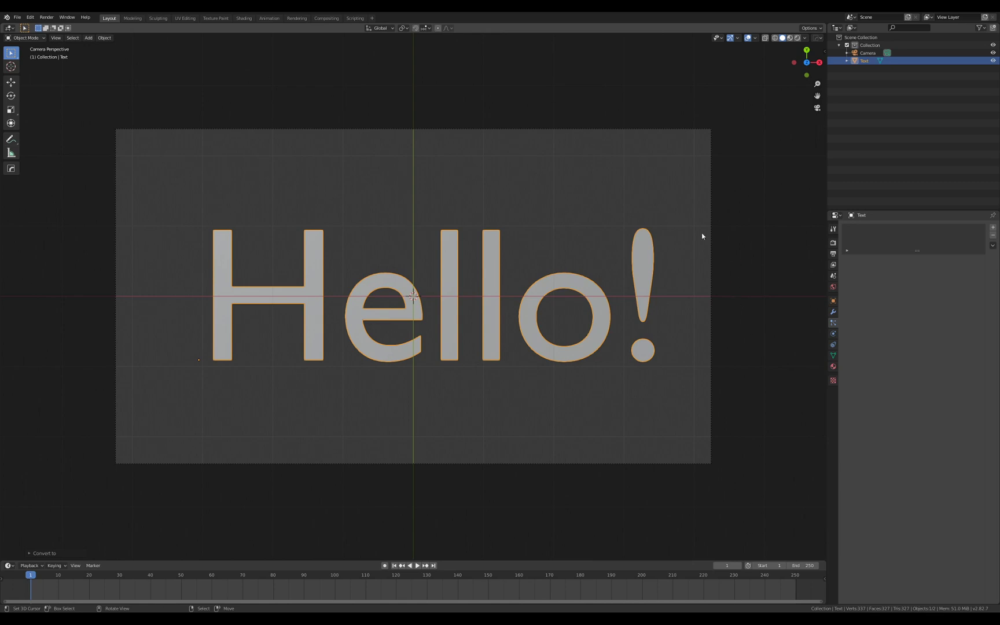
click(994, 228)
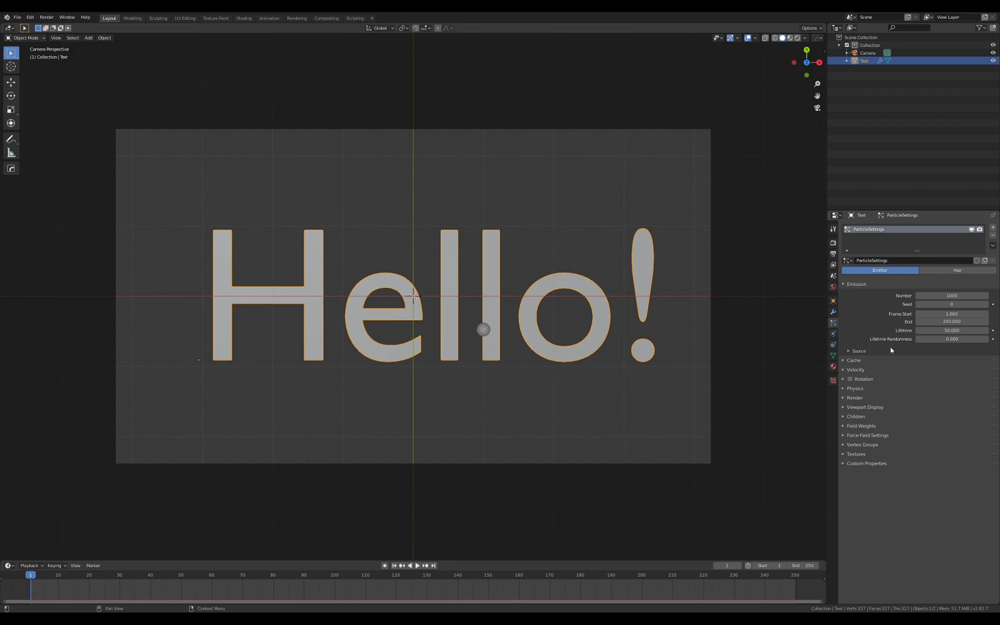
click(952, 272)
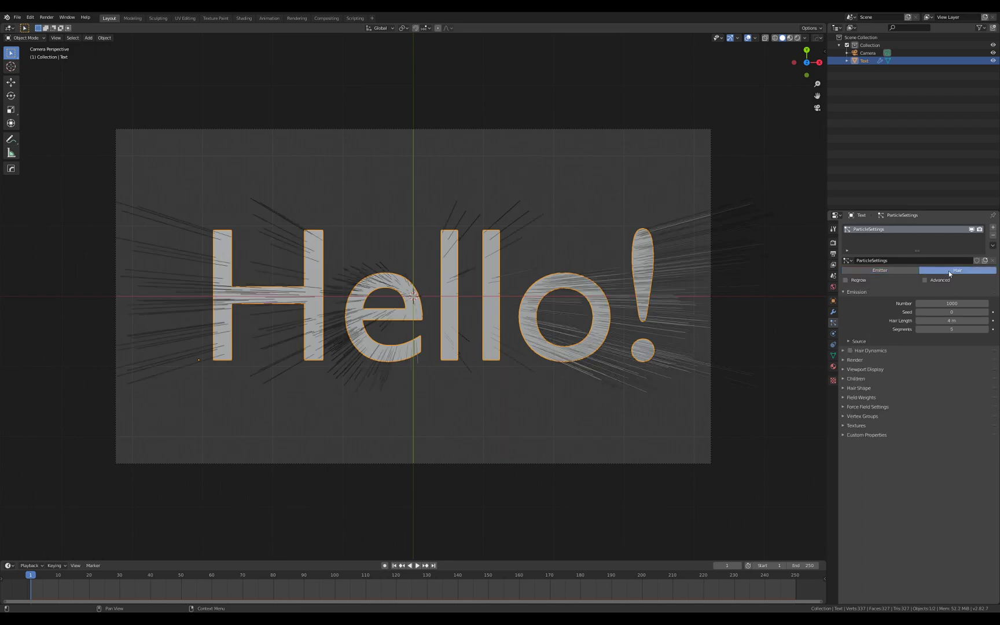
Add a Turbulence force field and move it beside the text, past the exclamation mark.
scroll(492, 346, down, 3)
middle_drag(508, 350, 547, 332)
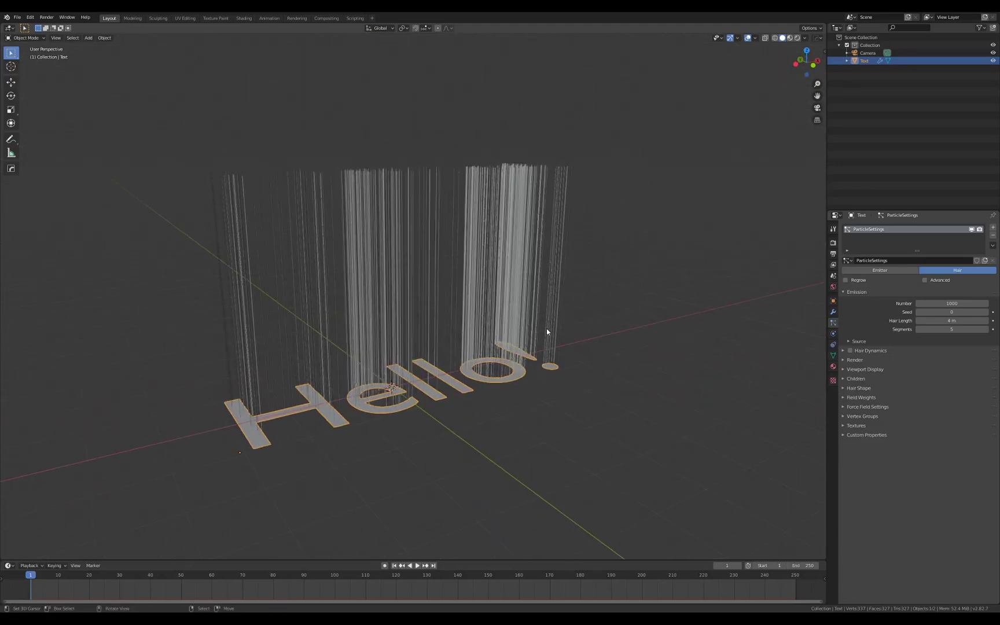
middle_drag(547, 332, 626, 353)
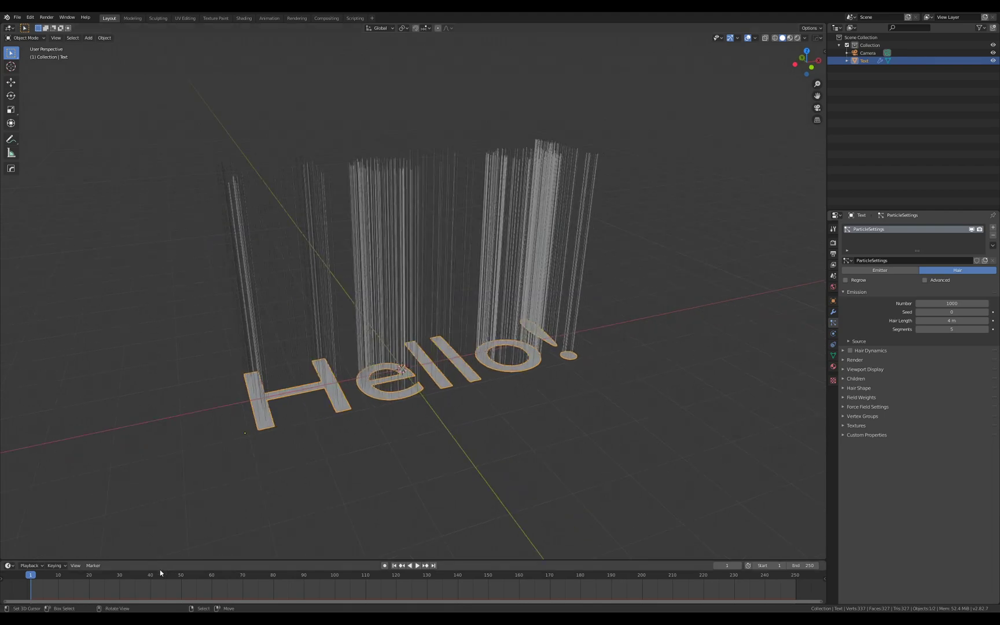
key(shift+a)
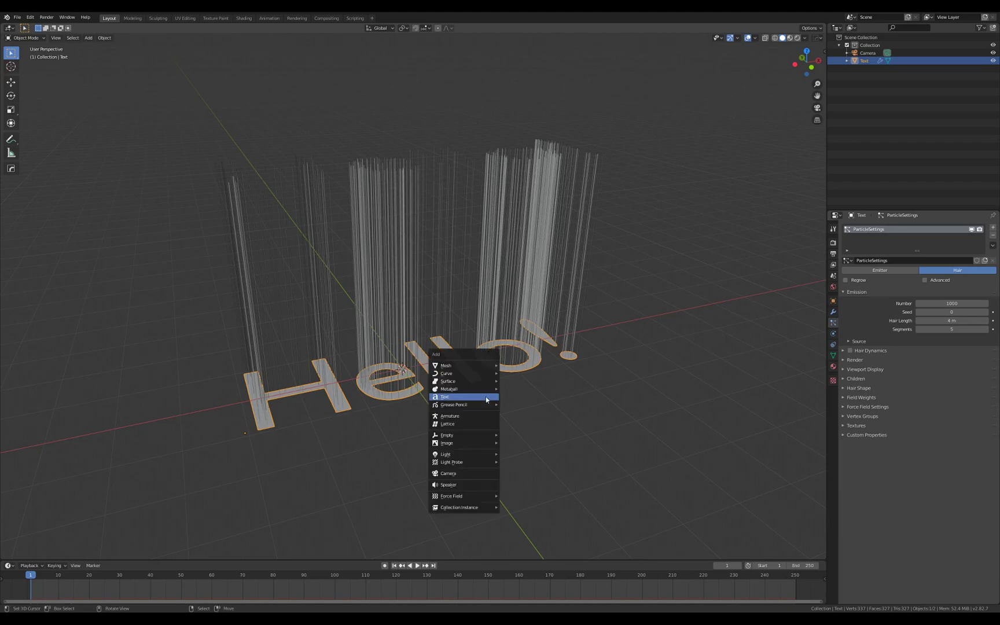
mouse_move(466, 501)
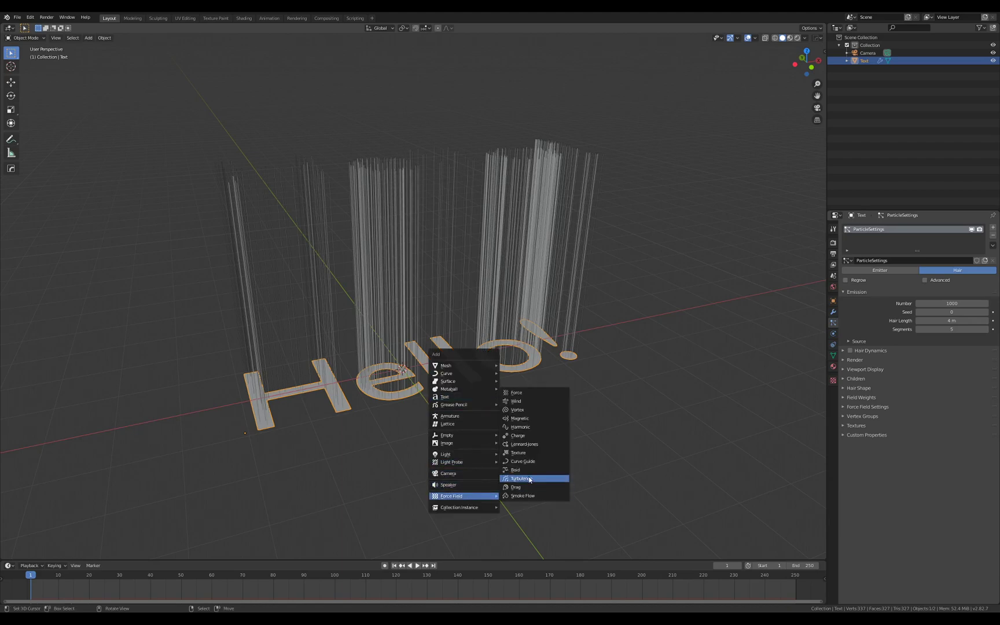
click(521, 478)
key(g)
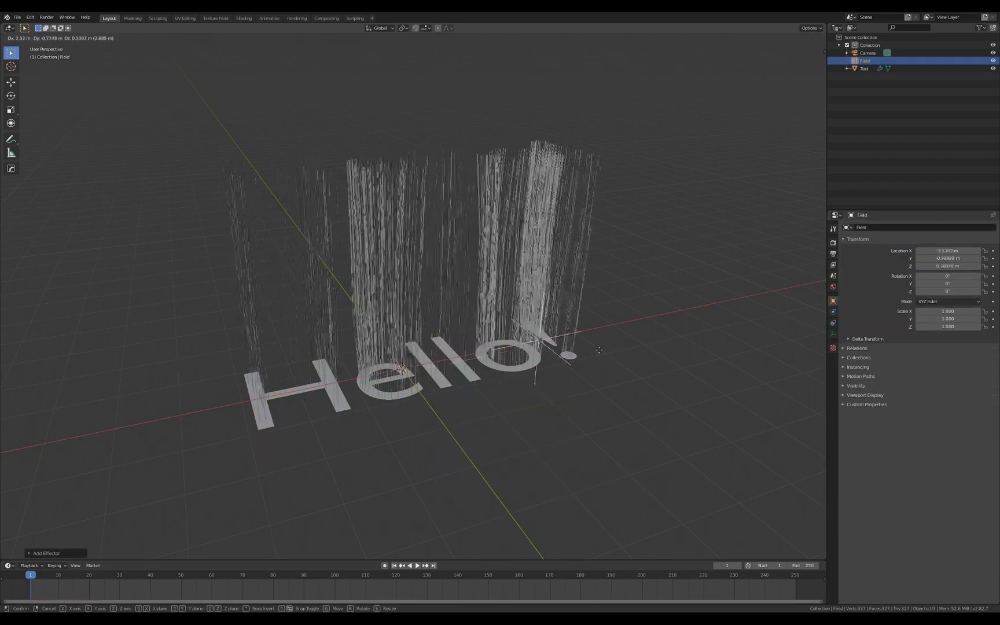
click(708, 327)
Set the turbulence field's strength to 17.3 and view the bent hair strands from another angle.
click(833, 316)
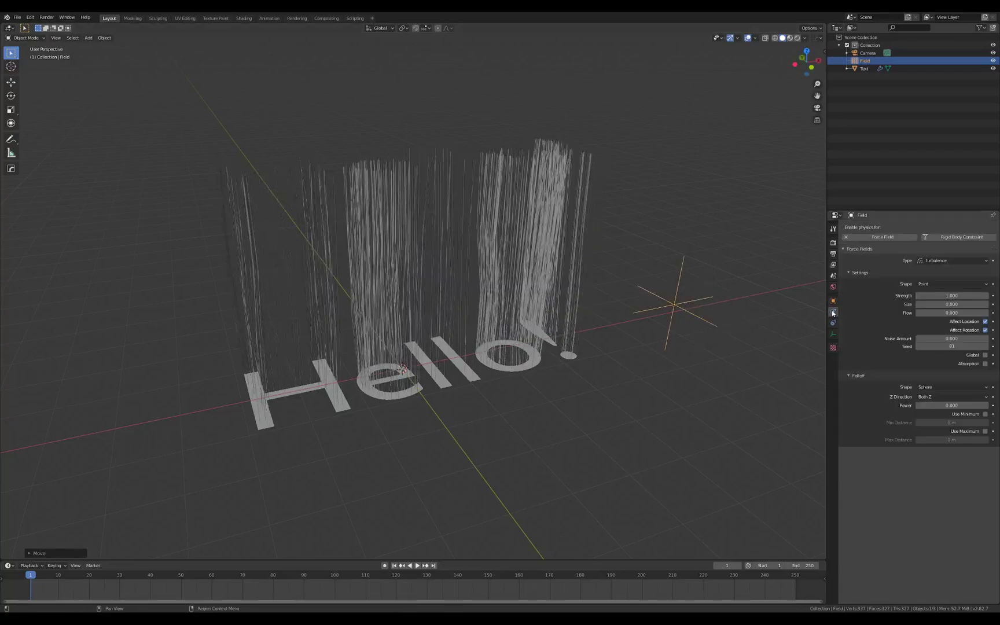
mouse_move(958, 296)
mouse_down()
mouse_move(993, 296)
mouse_move(954, 296)
mouse_move(986, 296)
mouse_move(967, 295)
mouse_up()
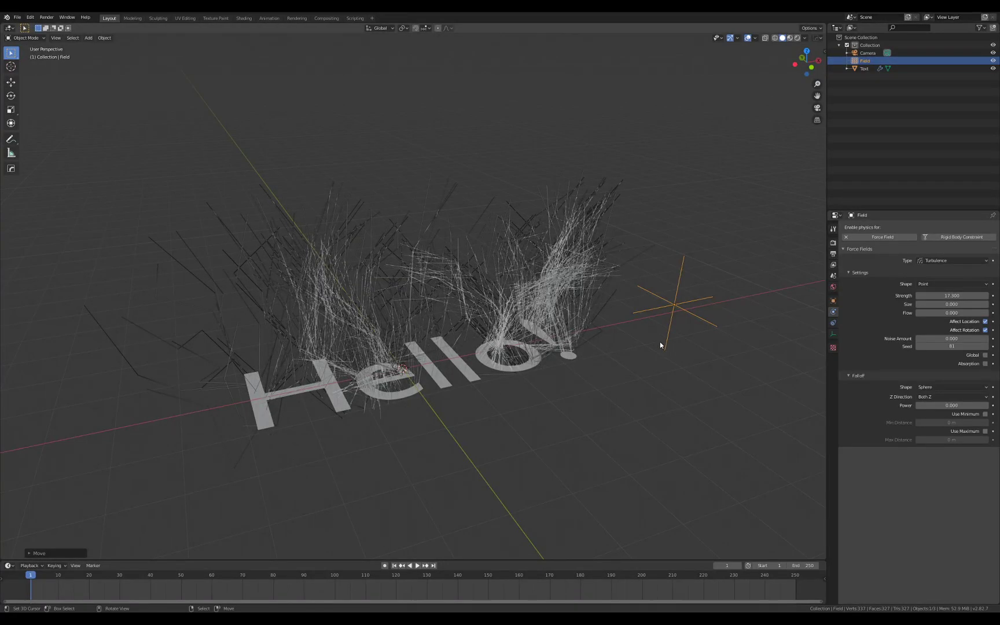
middle_drag(659, 342, 695, 348)
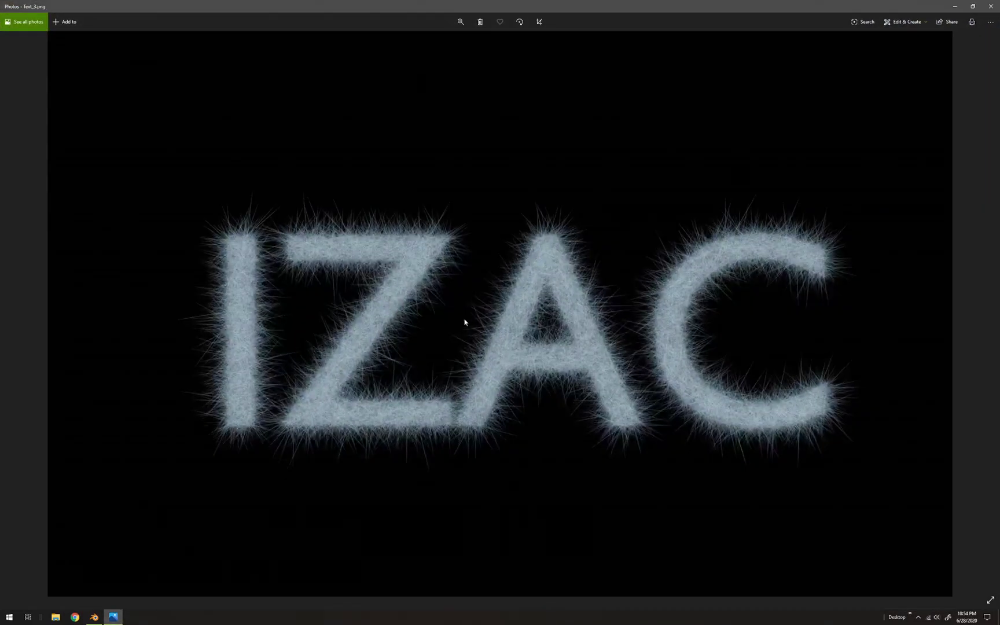
Return from Text_3.png to the example render Text_2.png in Photos.
click(19, 314)
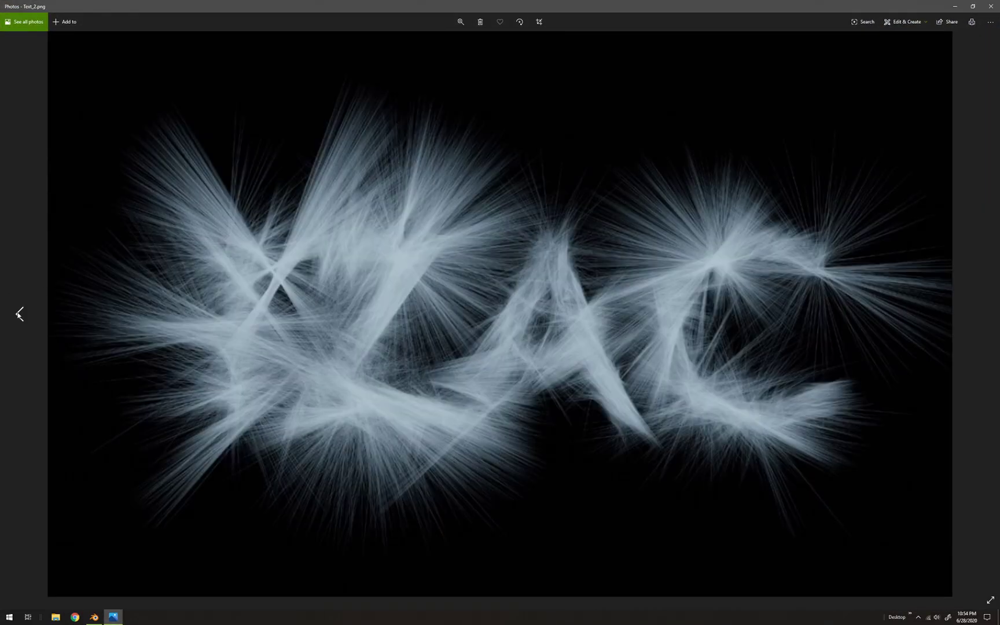
Examine the example render Text_1.png up close in Photos and return to Blender.
click(19, 314)
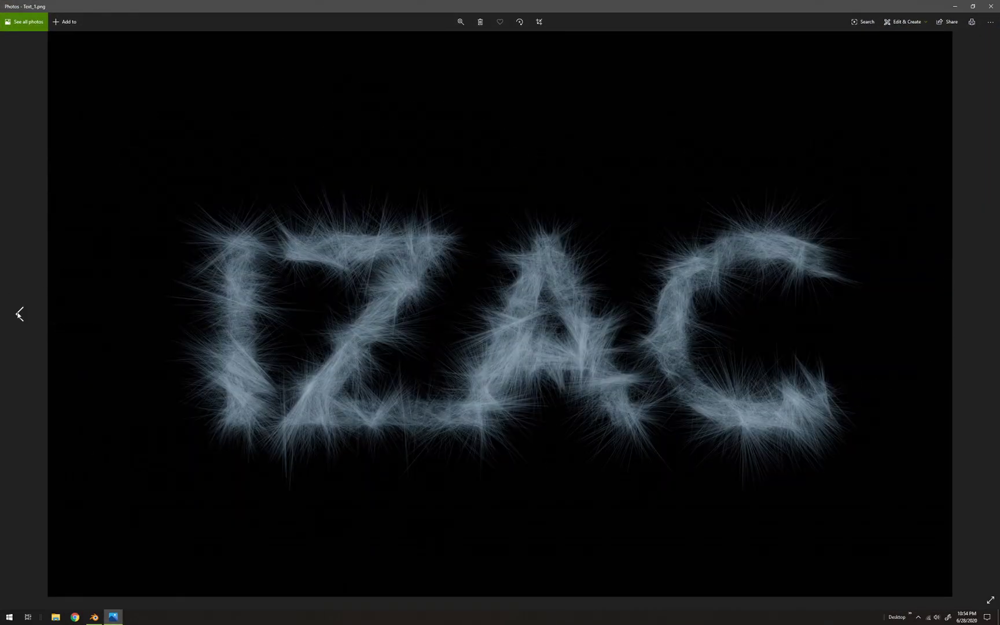
click(462, 22)
mouse_move(425, 43)
mouse_down()
mouse_move(462, 47)
mouse_move(436, 56)
mouse_up()
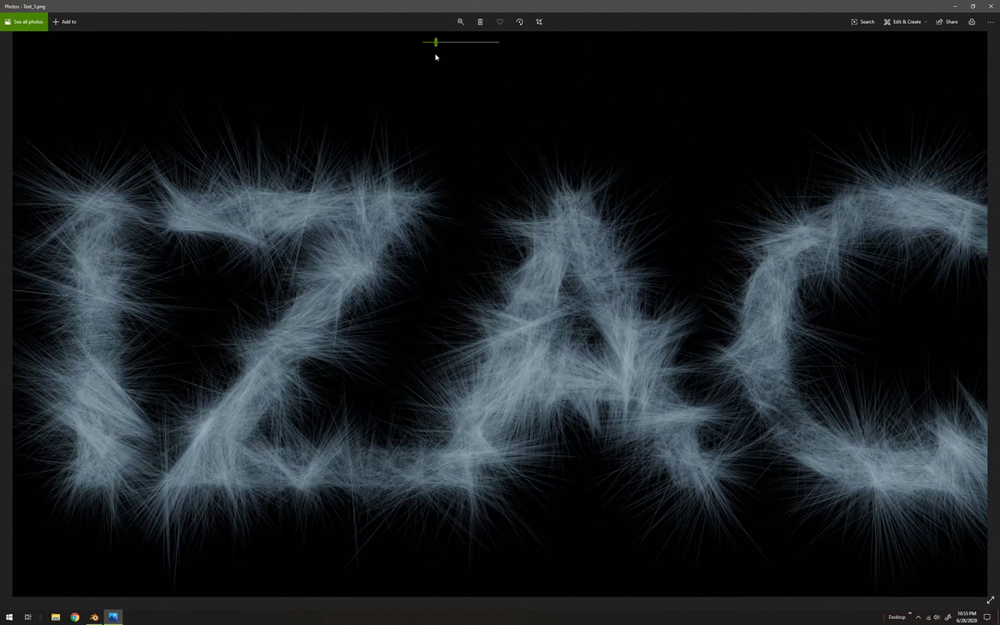
click(954, 11)
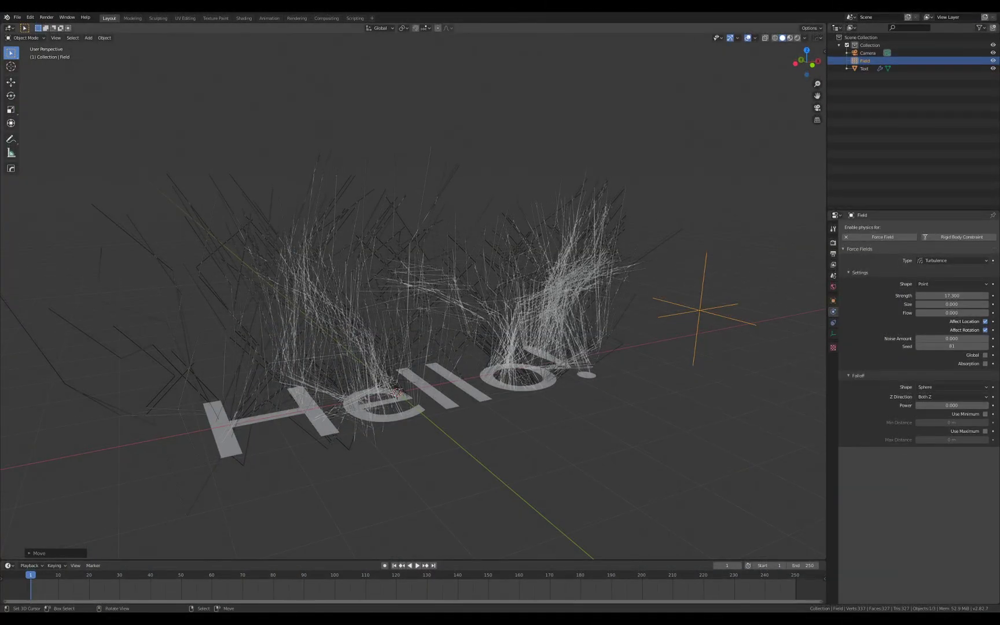
Add an ico sphere mesh at the world origin and show its creation settings.
scroll(479, 312, down, 3)
mouse_move(479, 312)
middle_down()
mouse_move(515, 284)
mouse_move(461, 323)
middle_up()
right_click(461, 322)
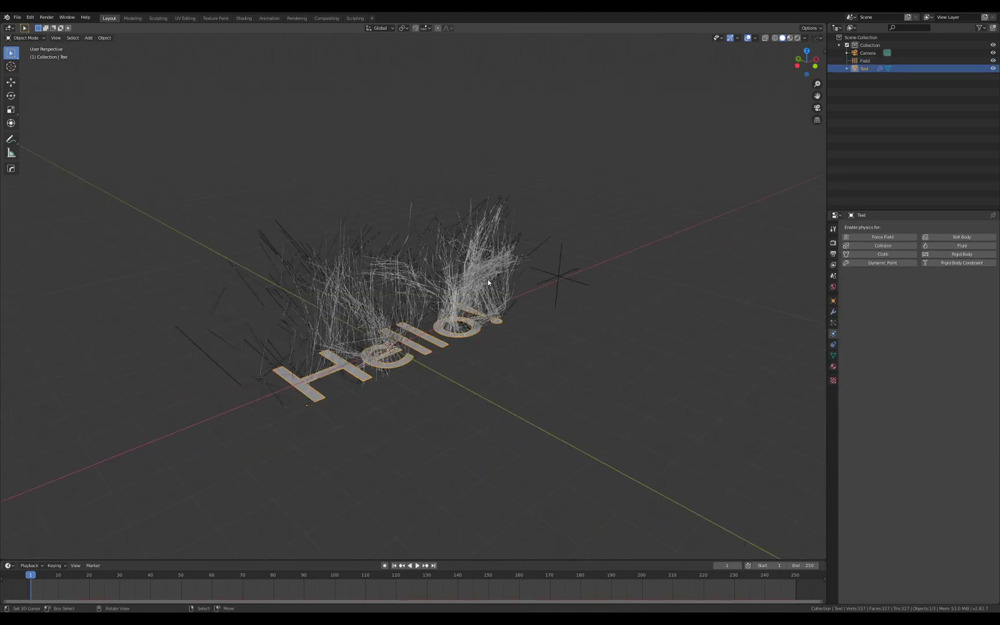
scroll(490, 282, up, 1)
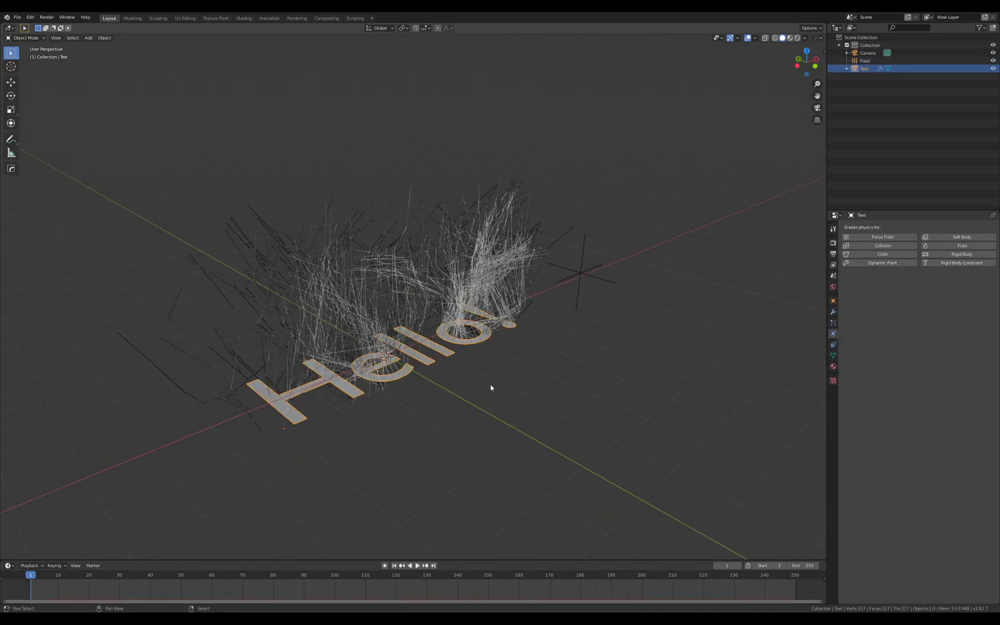
key(shift+a)
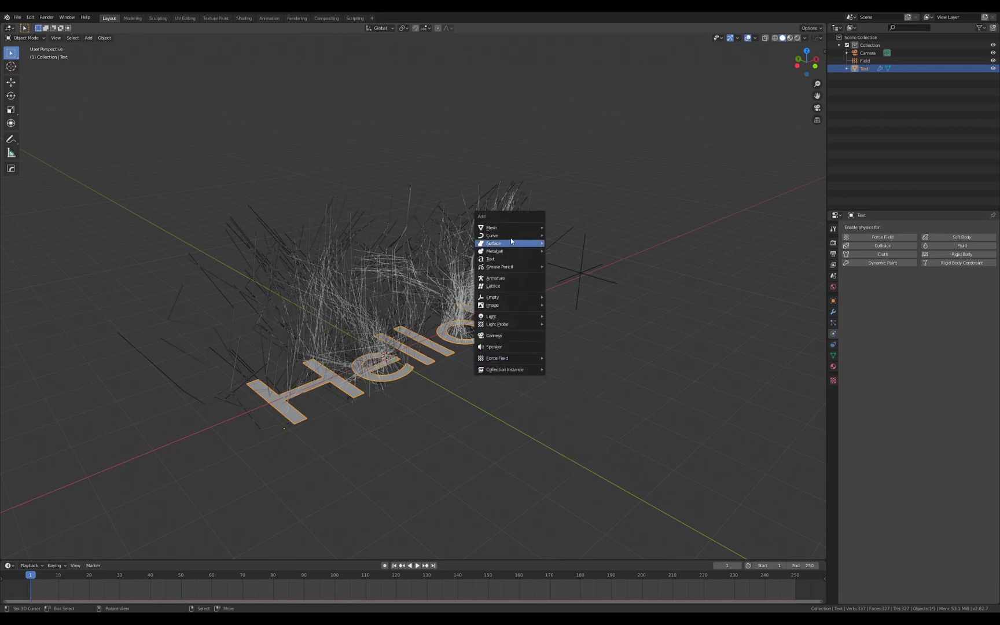
mouse_move(503, 232)
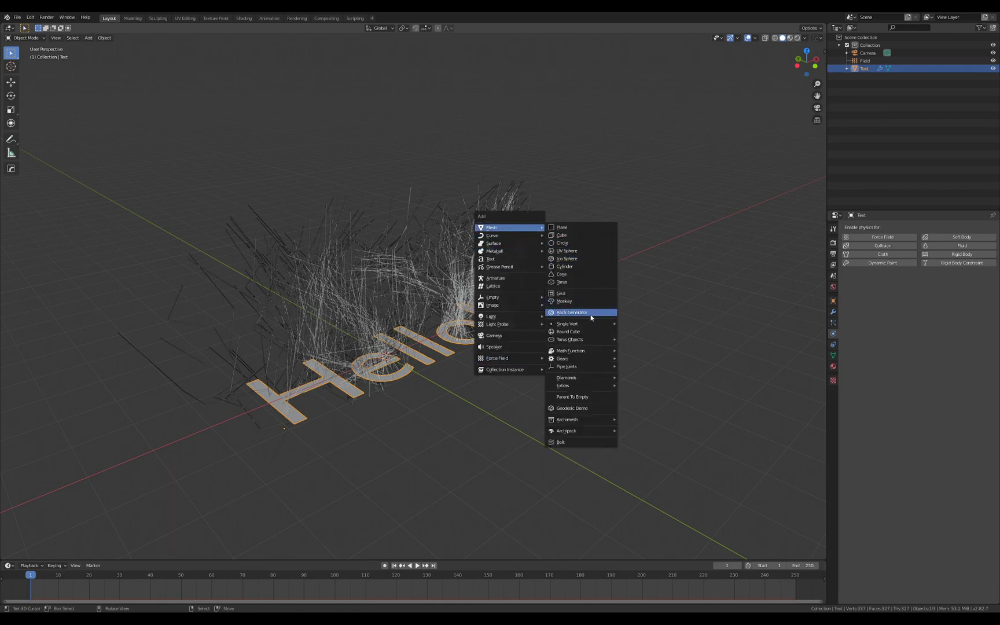
click(587, 259)
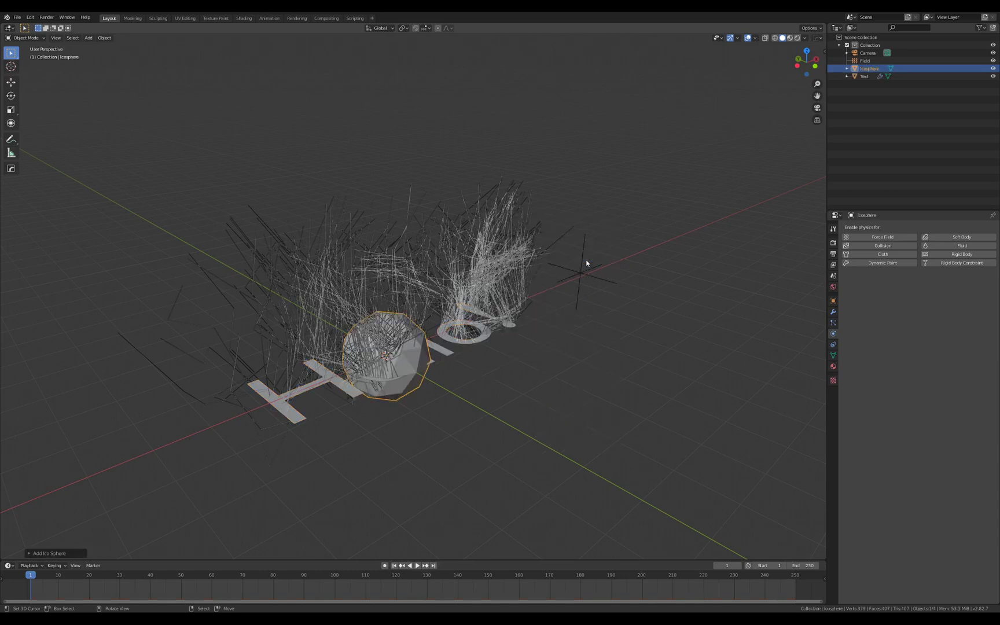
click(42, 554)
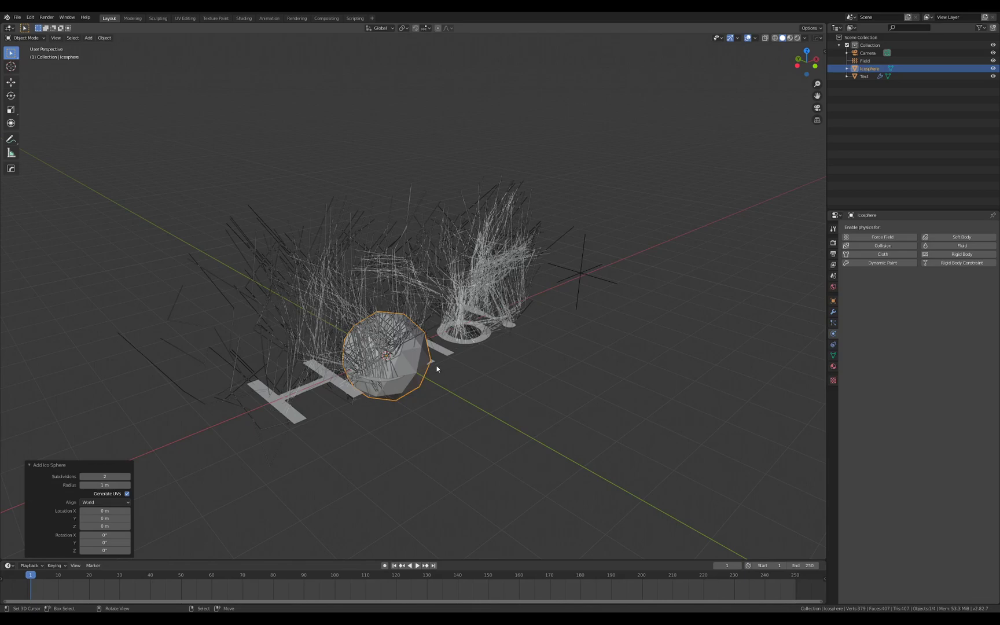
Move the ico sphere about 26.65 m along the global X axis, well past the text and turbulence field.
middle_drag(435, 368, 350, 380)
scroll(353, 374, down, 4)
key(s)
right_click(523, 333)
key(g)
key(x)
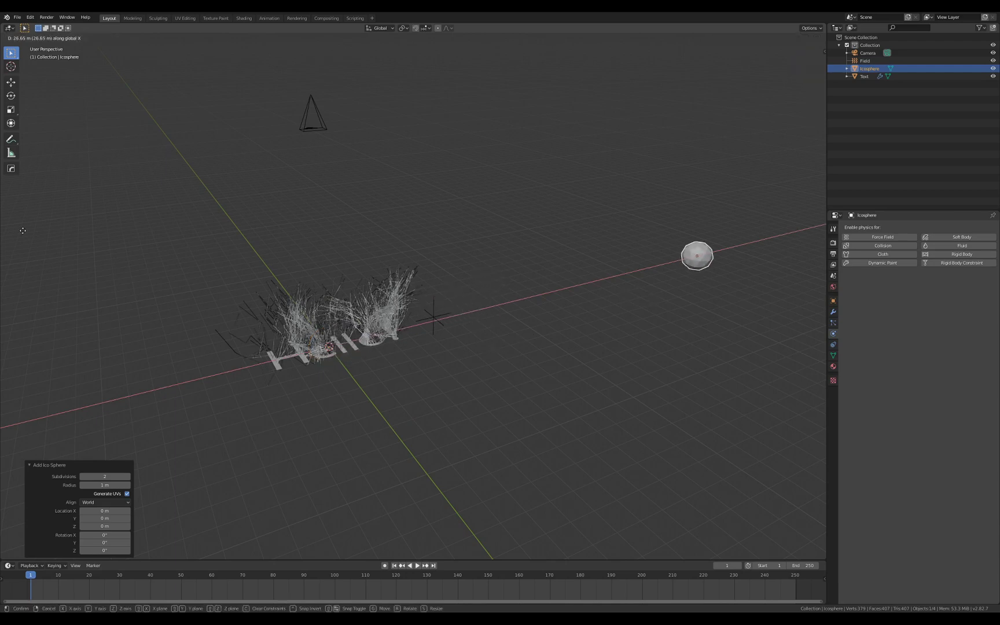
click(22, 230)
Render the text's hair particles as Object with the Icosphere as instance object, and view the result through the camera.
shift+middle_drag(743, 295, 677, 307)
scroll(666, 310, up, 2)
right_click(280, 365)
shift+middle_drag(341, 364, 454, 386)
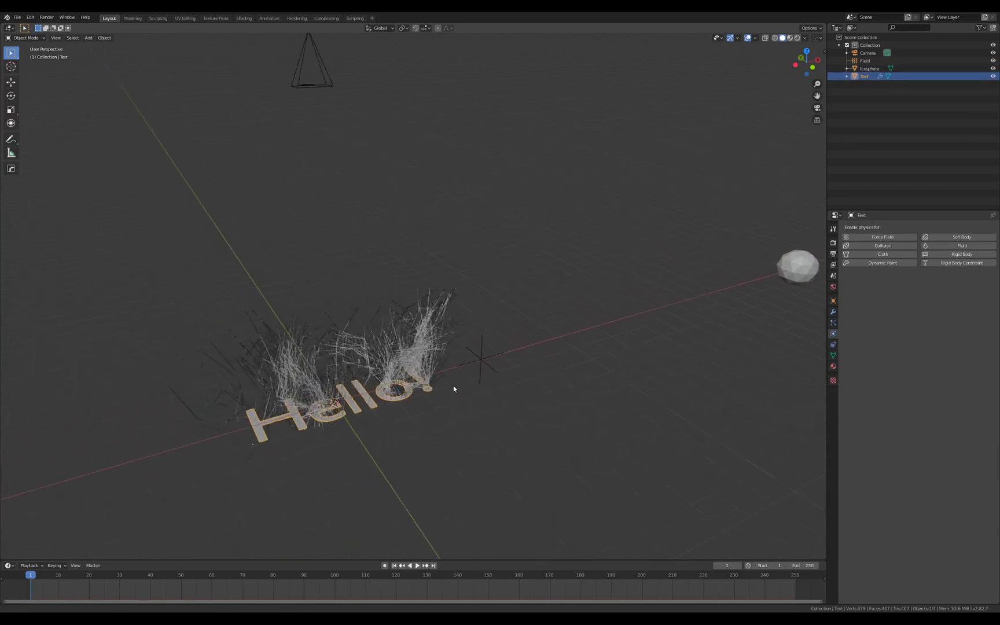
click(833, 322)
click(894, 361)
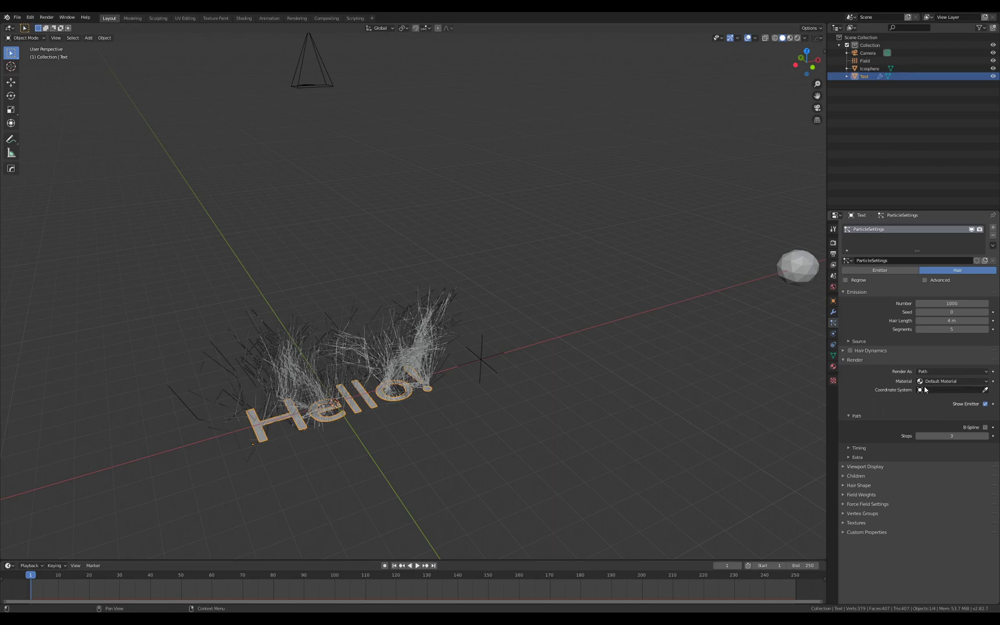
click(949, 373)
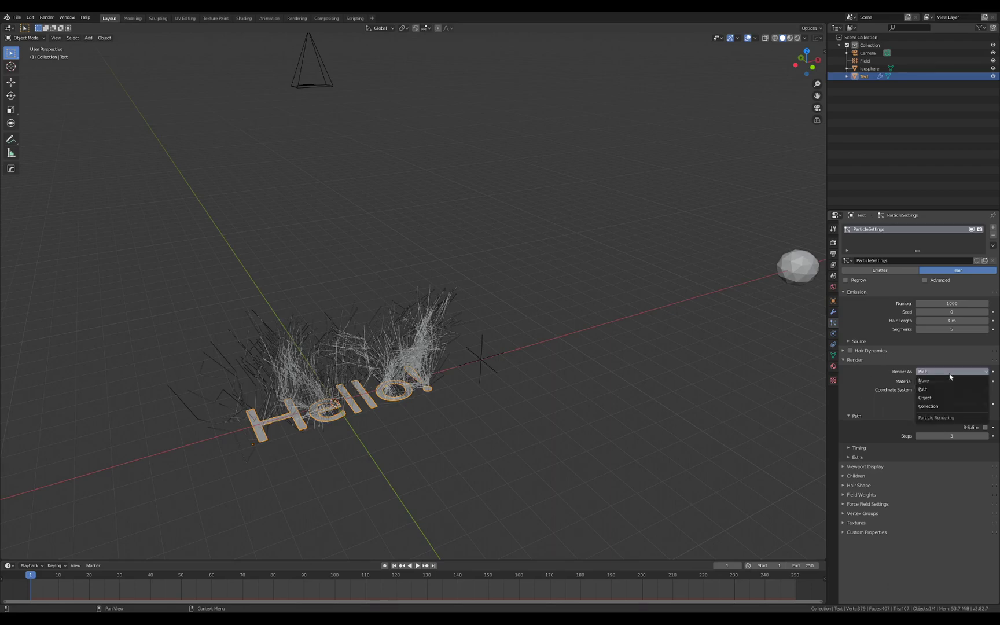
click(936, 396)
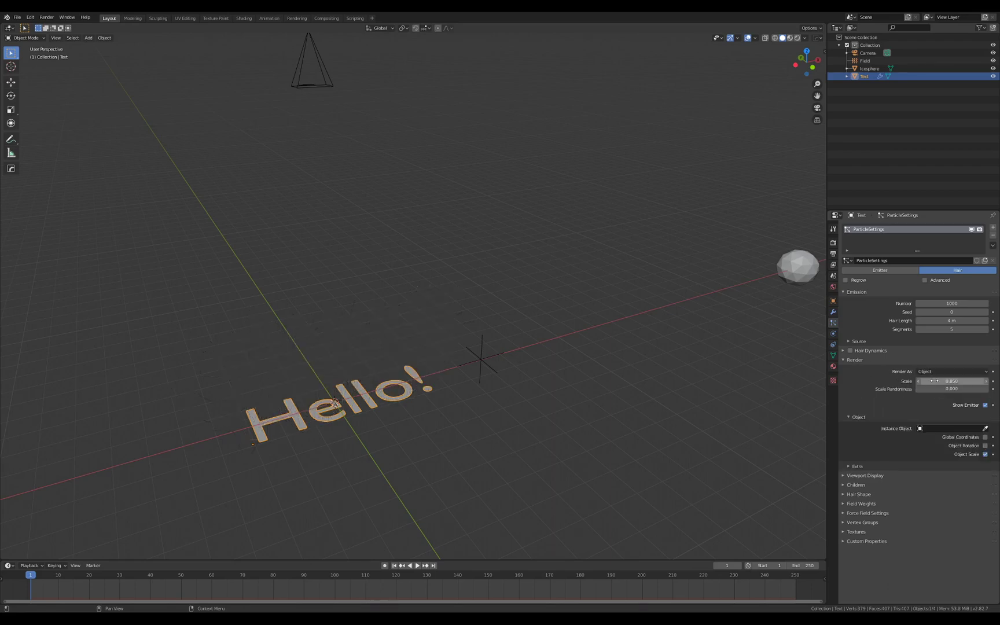
click(943, 428)
click(922, 455)
shift+scroll(681, 395, left, 3)
scroll(682, 394, up, 2)
key(KP_0)
scroll(396, 253, up, 7)
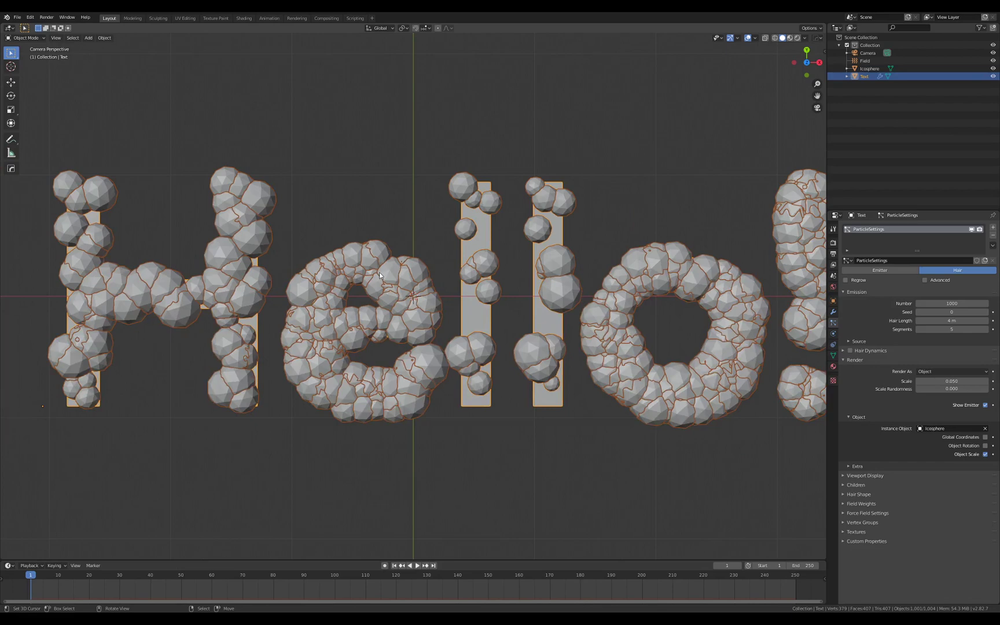
Set the Icosphere's scale to 0.030 in X and Y and 5.150 in Z.
scroll(379, 272, down, 4)
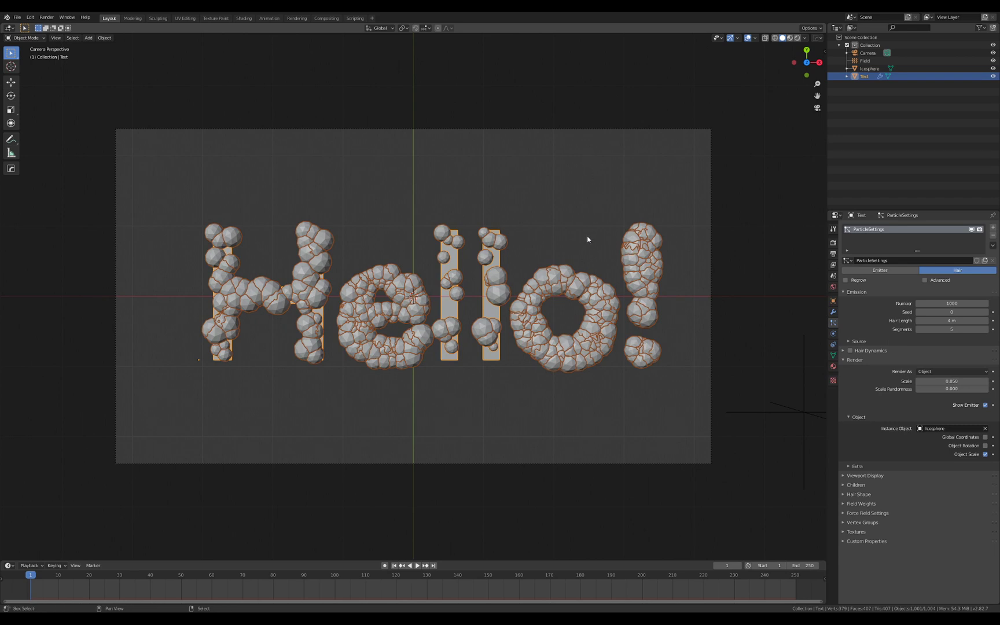
shift+middle_drag(587, 239, 558, 250)
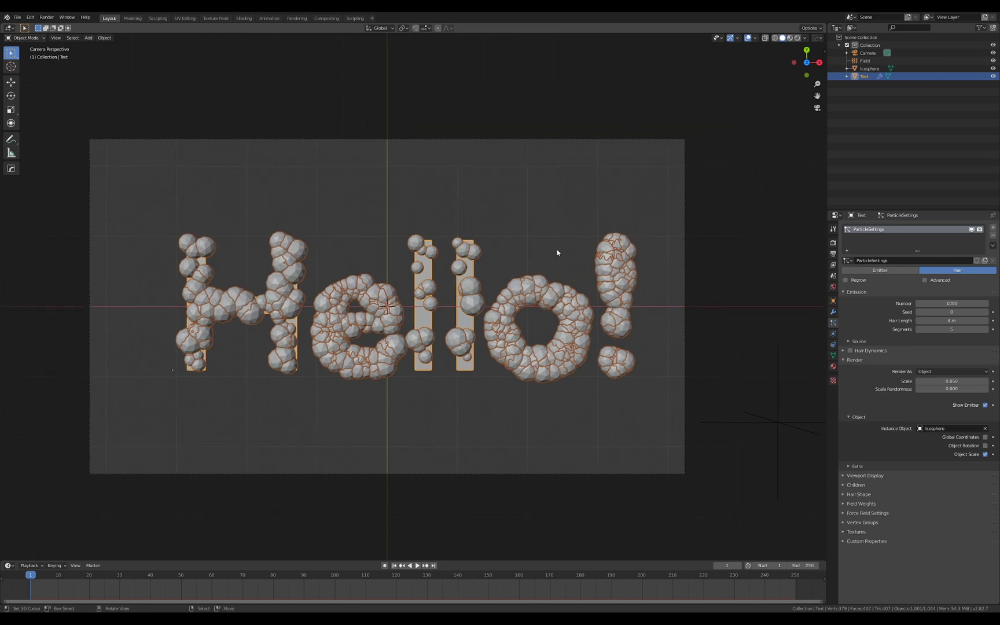
click(868, 69)
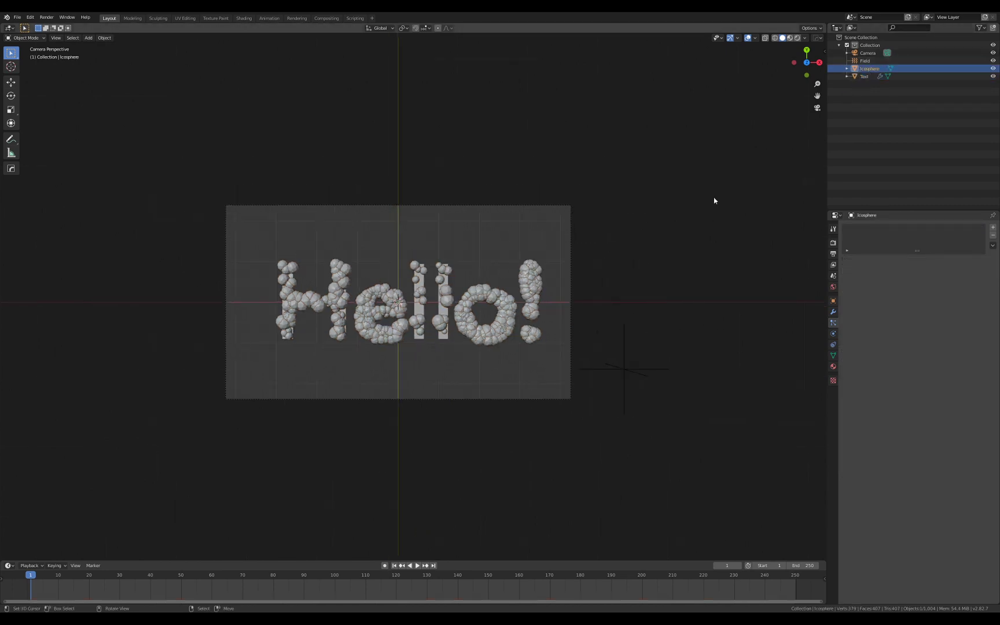
middle_drag(685, 223, 728, 163)
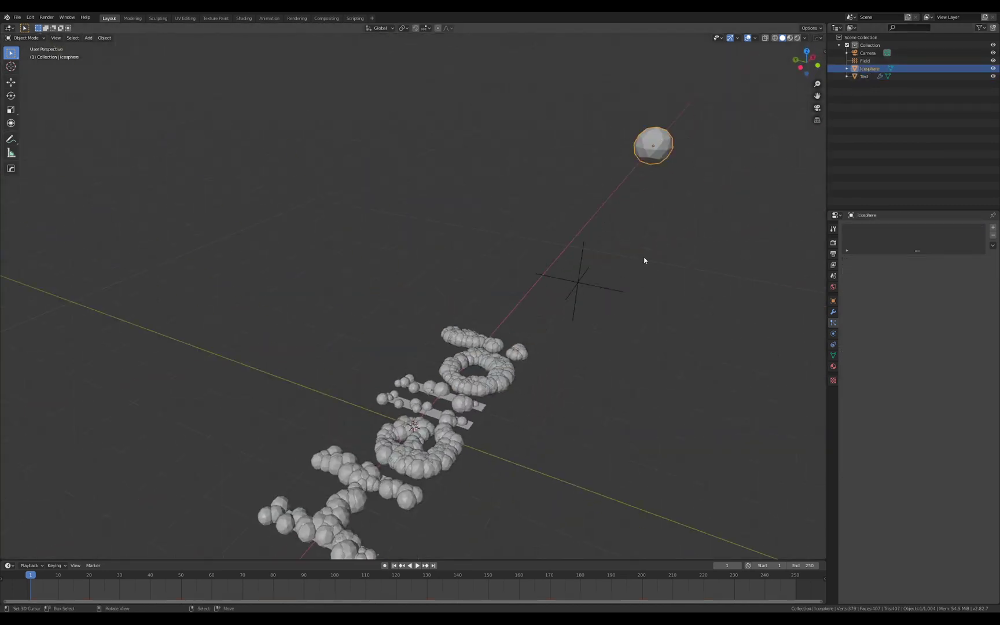
key(KP_0)
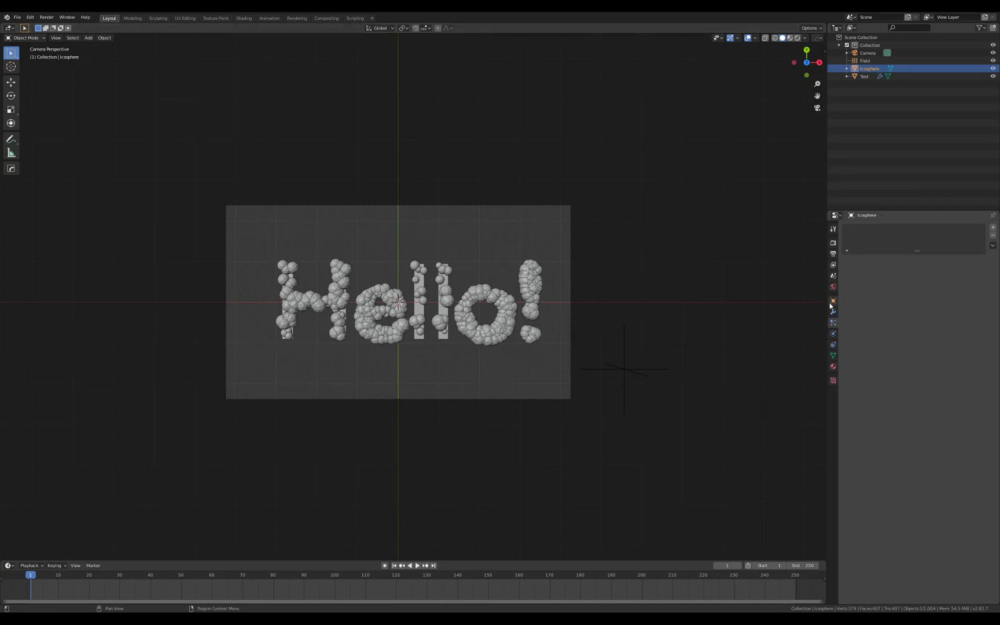
click(833, 301)
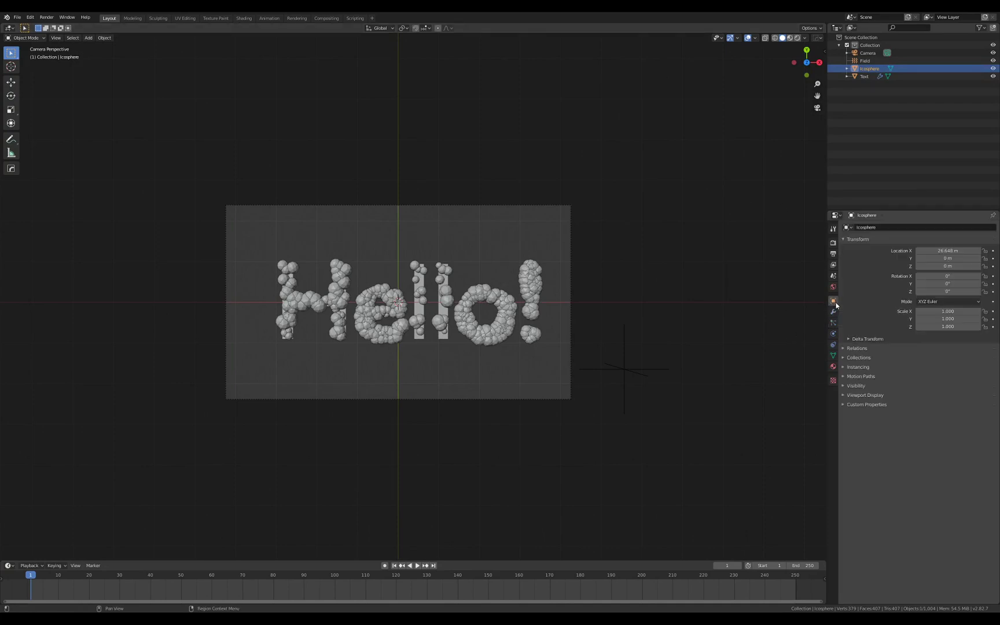
scroll(617, 318, up, 4)
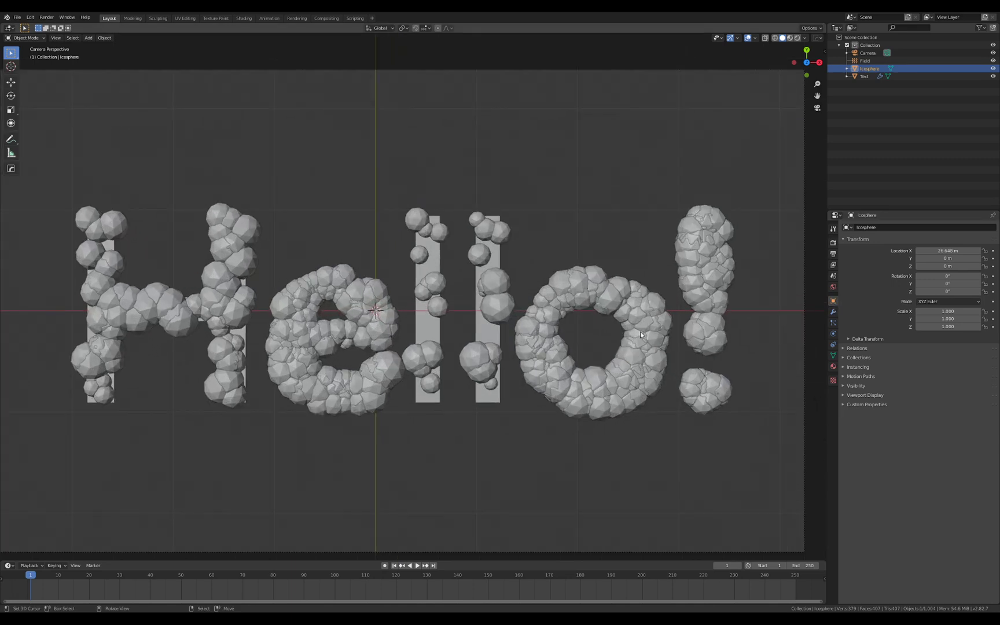
drag(952, 311, 894, 326)
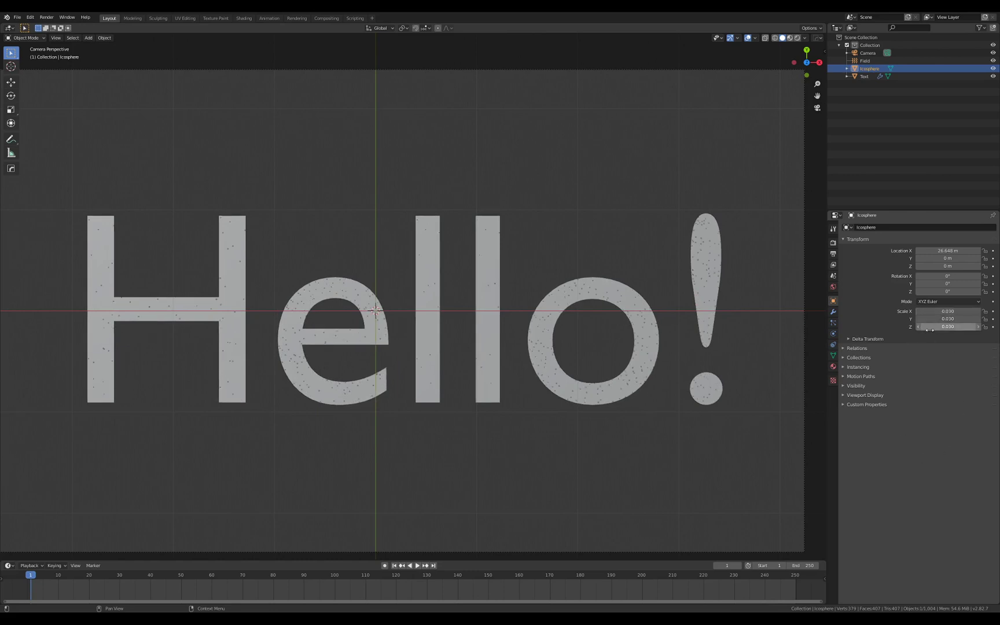
mouse_move(930, 328)
mouse_down()
mouse_move(997, 327)
mouse_move(930, 329)
mouse_up()
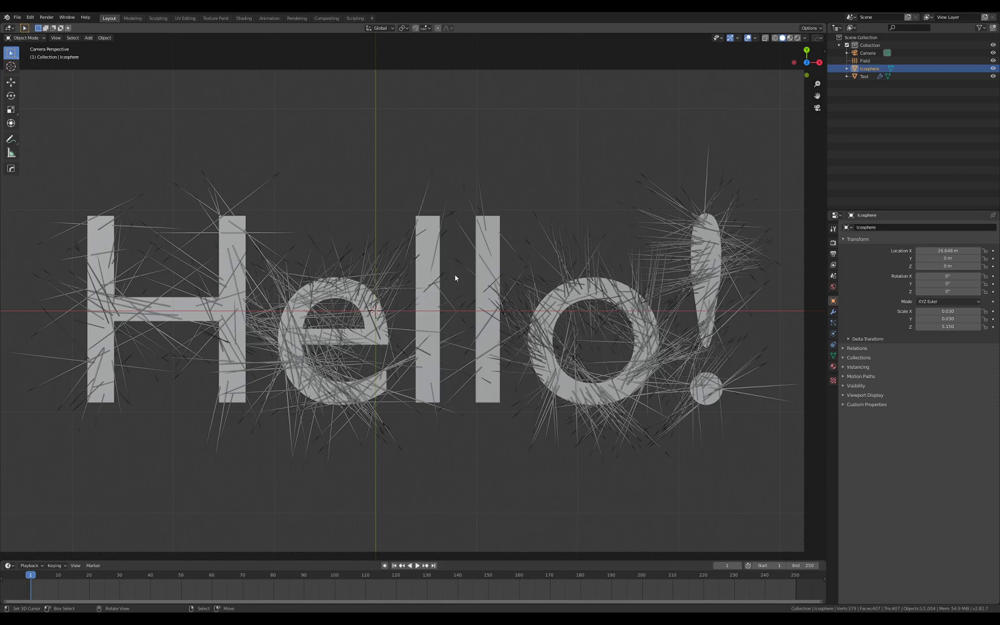
scroll(438, 316, down, 2)
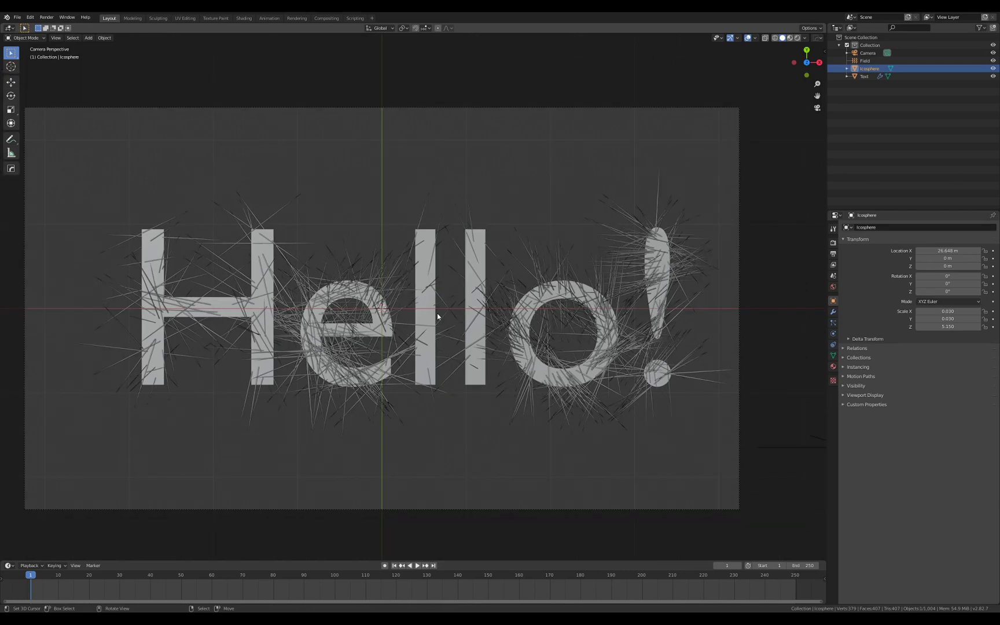
scroll(446, 313, up, 2)
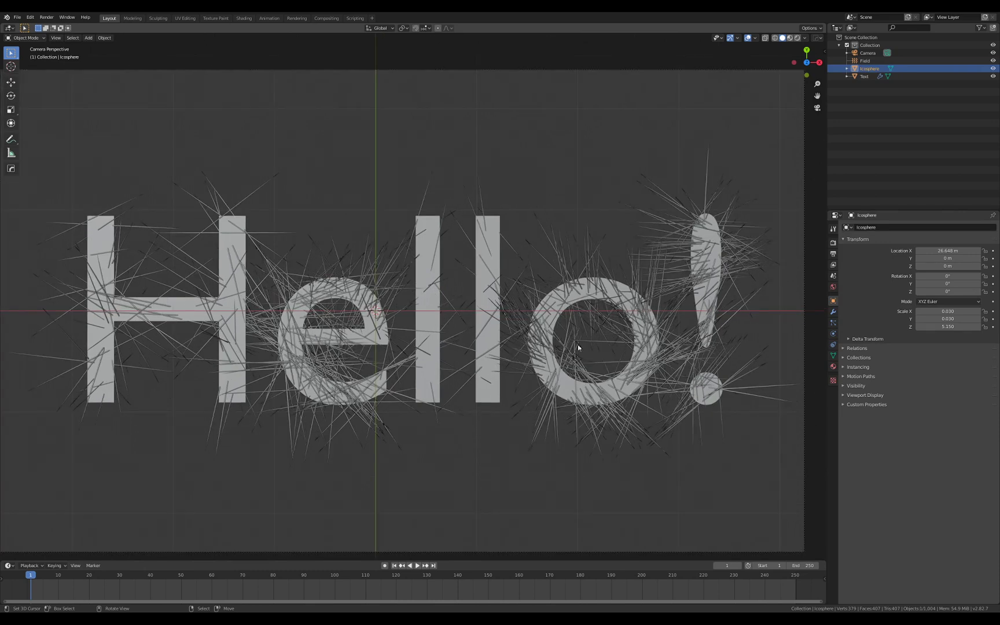
Thin and lengthen the Icosphere by setting its X and Y scale to 0.010 and its Z scale to 8.520.
drag(951, 312, 951, 319)
key(BackSpace)
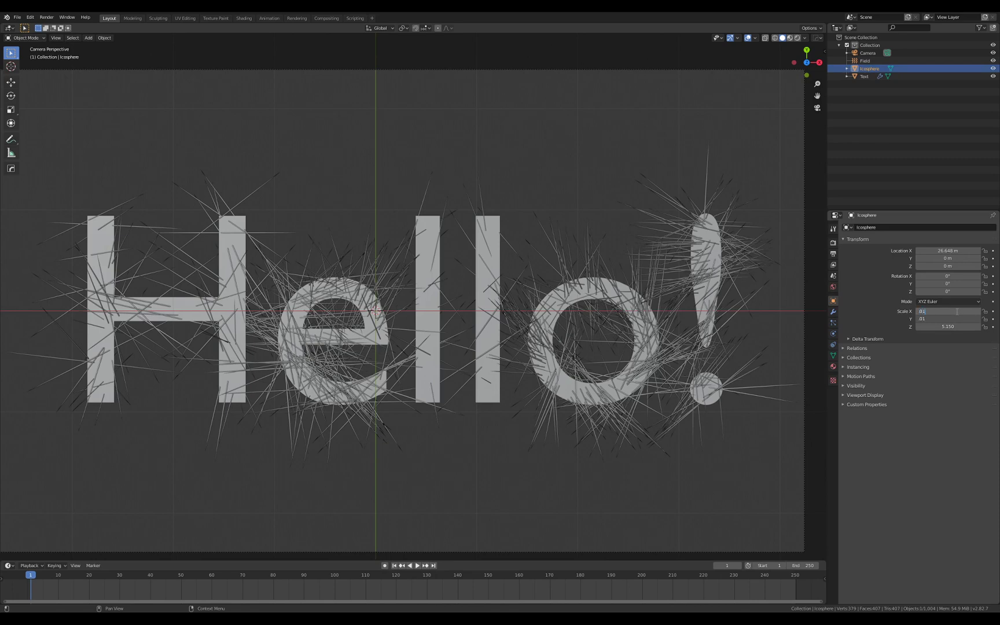
key(Return)
scroll(524, 375, up, 6)
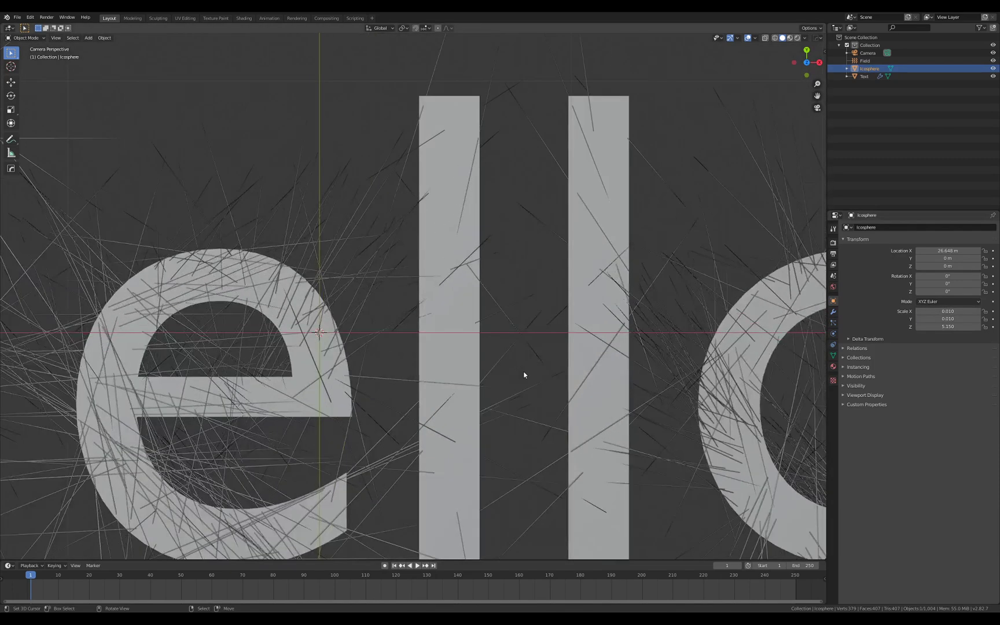
scroll(524, 375, down, 3)
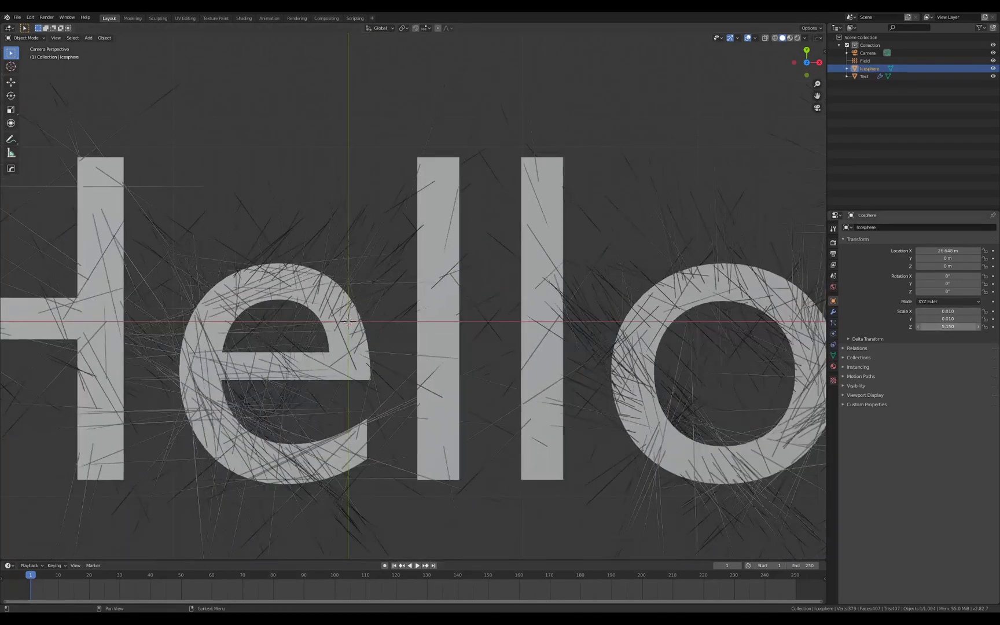
drag(948, 326, 969, 327)
scroll(547, 288, down, 3)
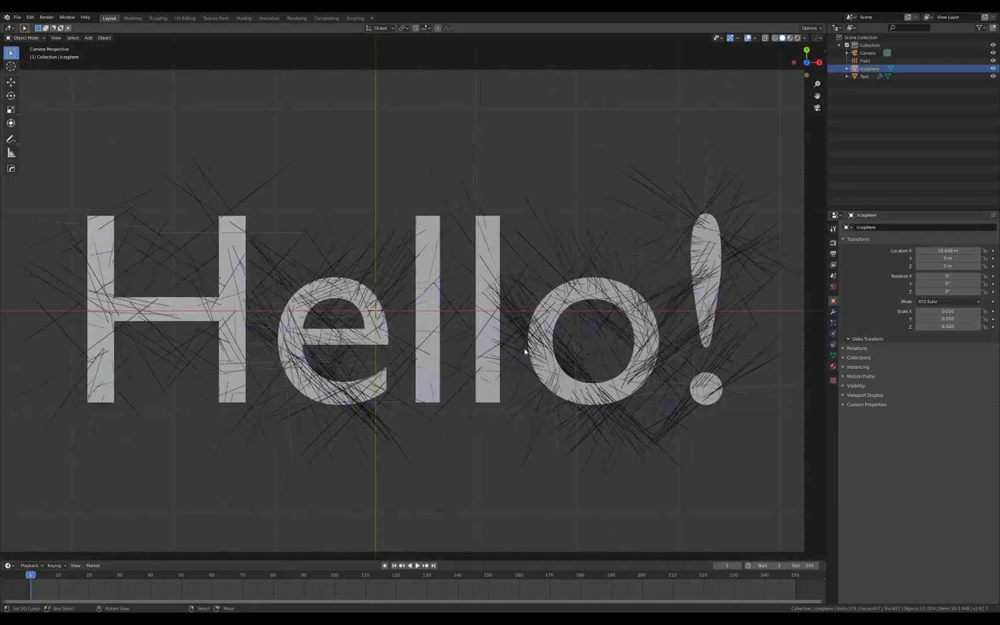
Try the Random distribution for the text's particle emission source and set it back to Jittered.
click(489, 236)
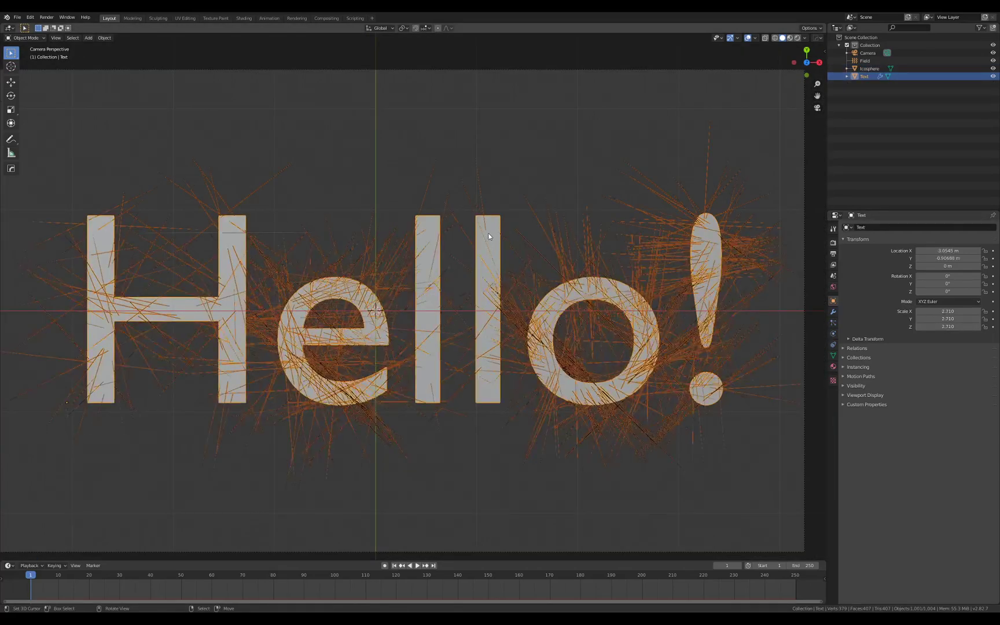
click(833, 324)
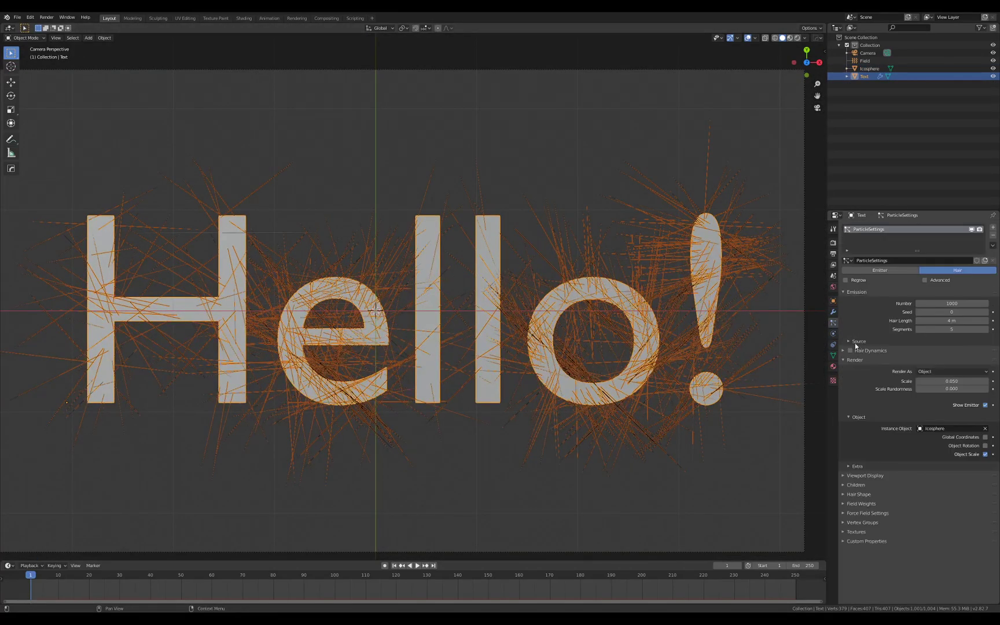
click(855, 342)
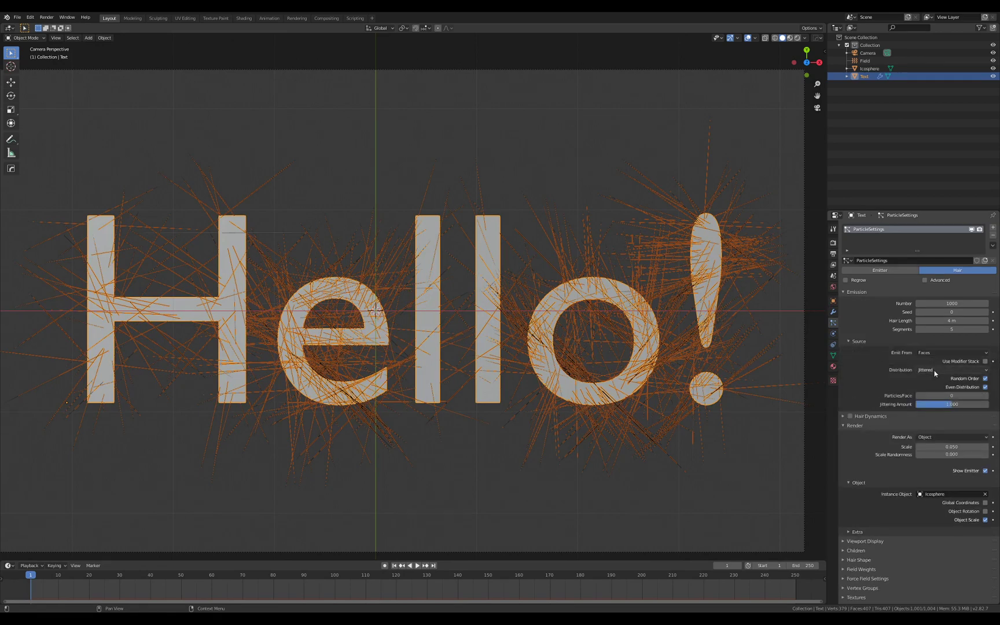
click(935, 370)
click(939, 389)
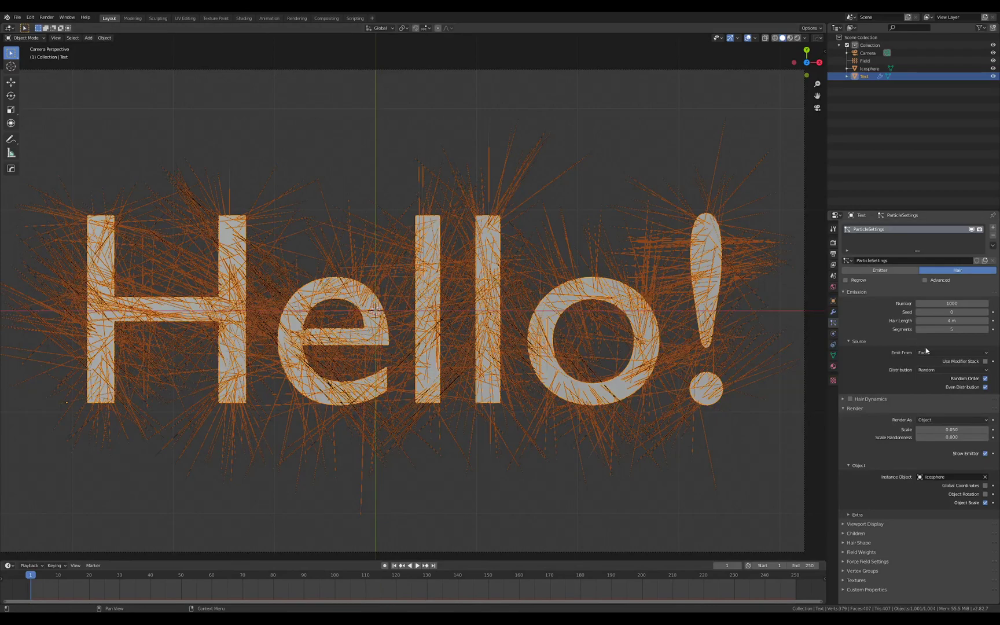
click(927, 369)
click(928, 380)
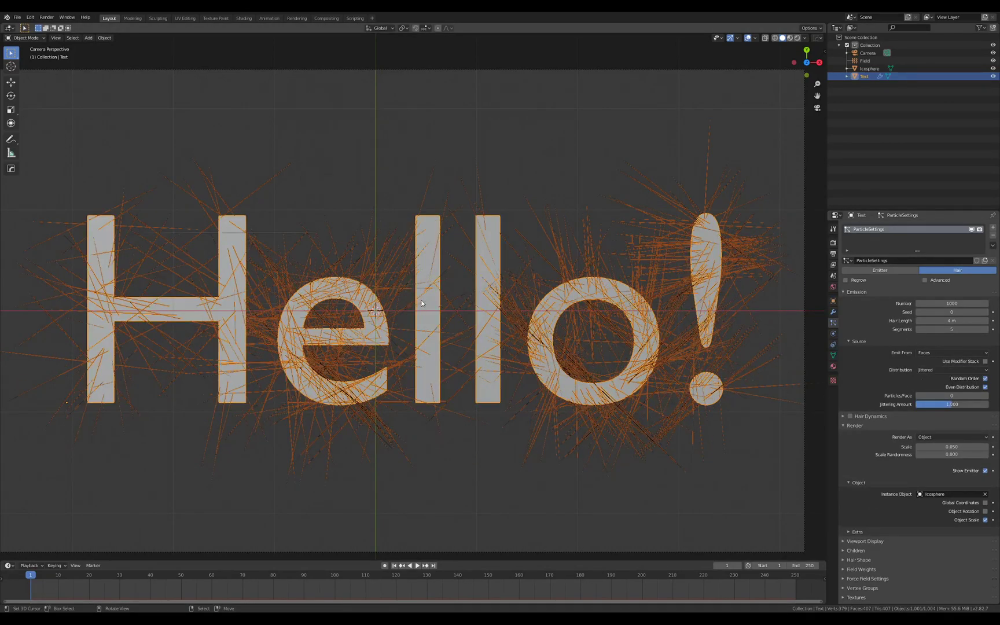
Check the text's mesh faces in Edit Mode, and set its hair emission to Random distribution with Use Modifier Stack enabled.
key(Tab)
scroll(425, 299, up, 2)
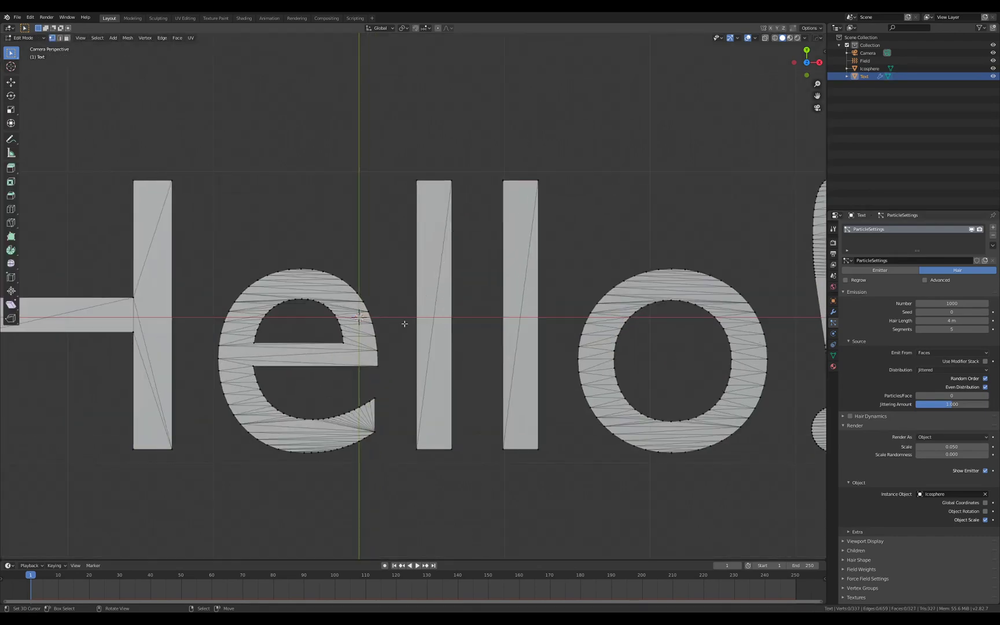
scroll(404, 324, down, 2)
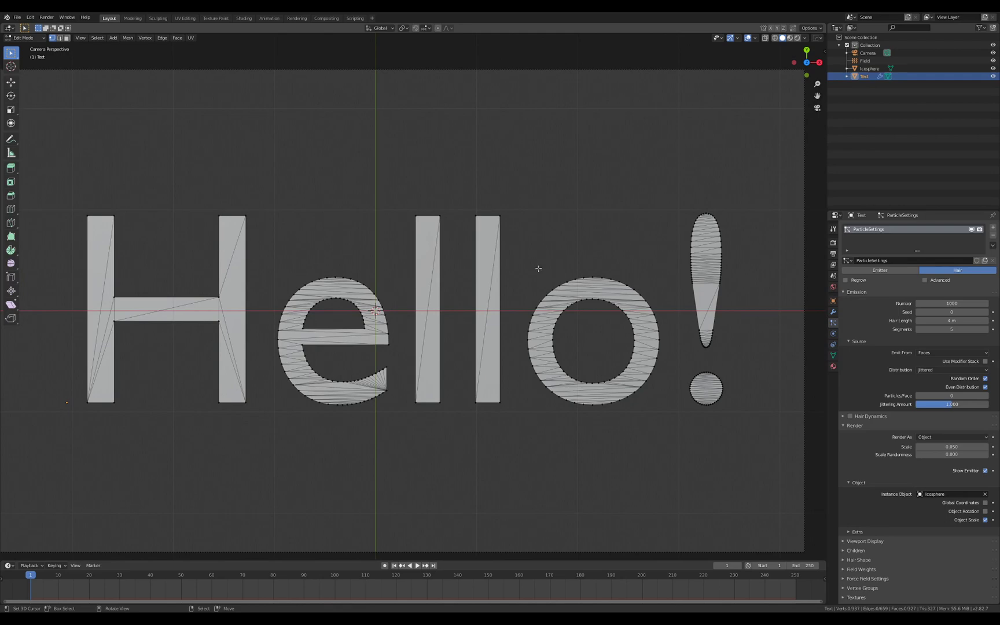
key(Tab)
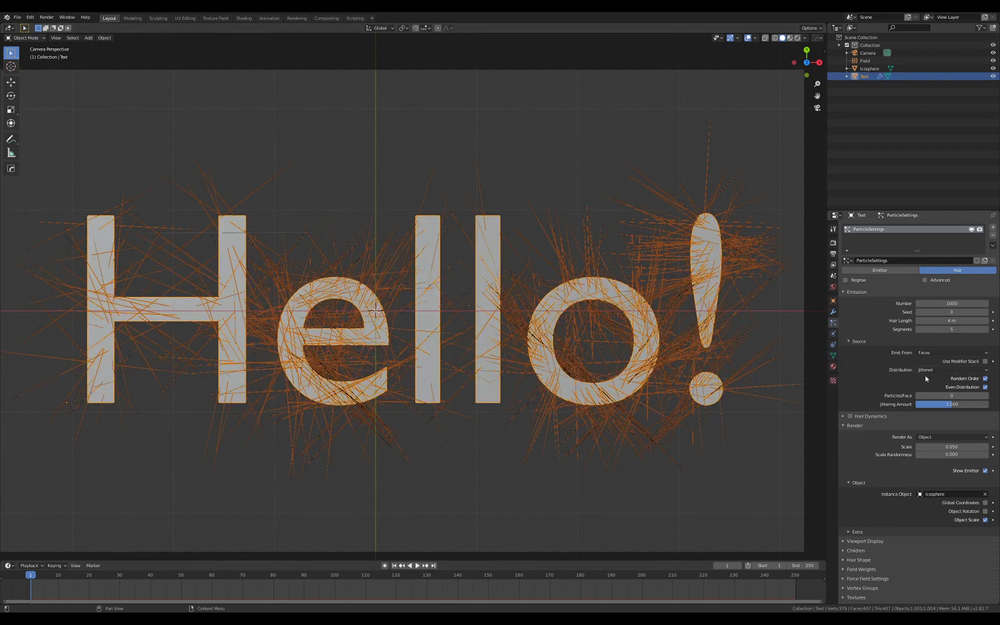
click(927, 370)
click(931, 388)
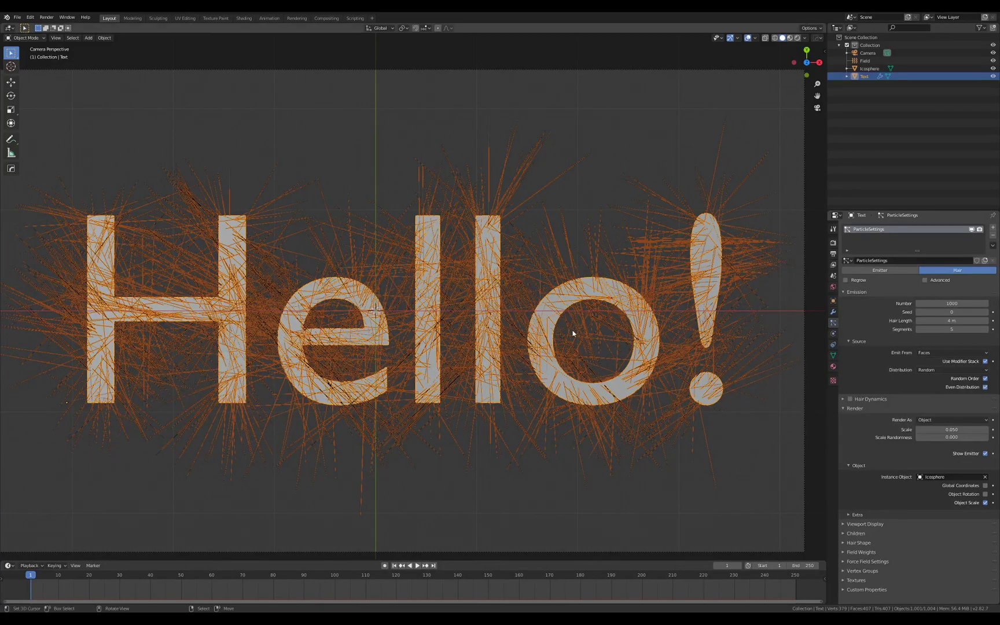
scroll(573, 334, up, 2)
scroll(573, 332, down, 1)
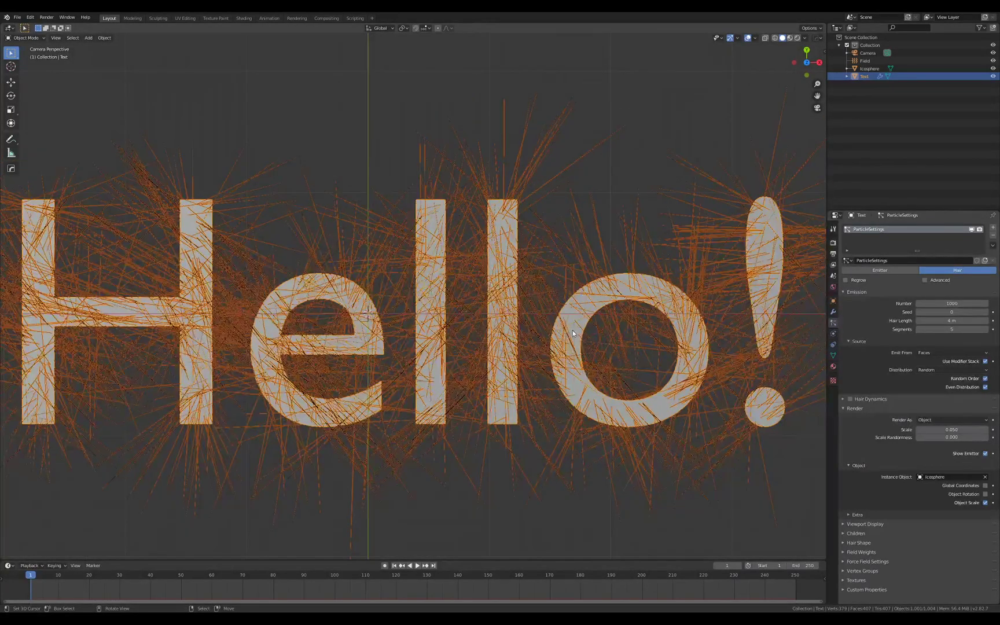
scroll(573, 333, down, 1)
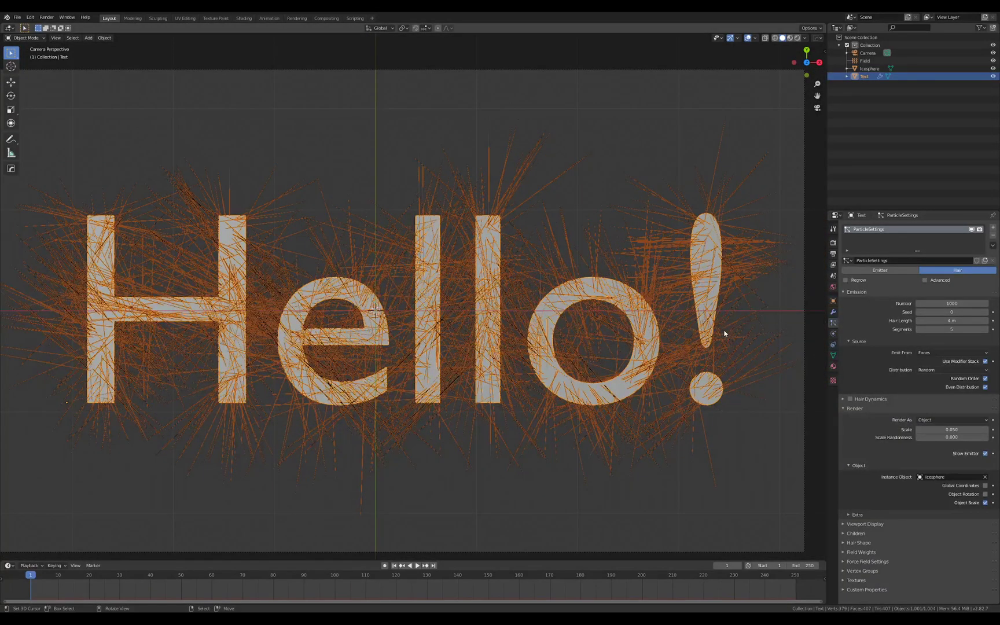
Add a Wireframe modifier to the text and set its thickness to 0 m so only the hair particles show.
click(833, 312)
click(862, 227)
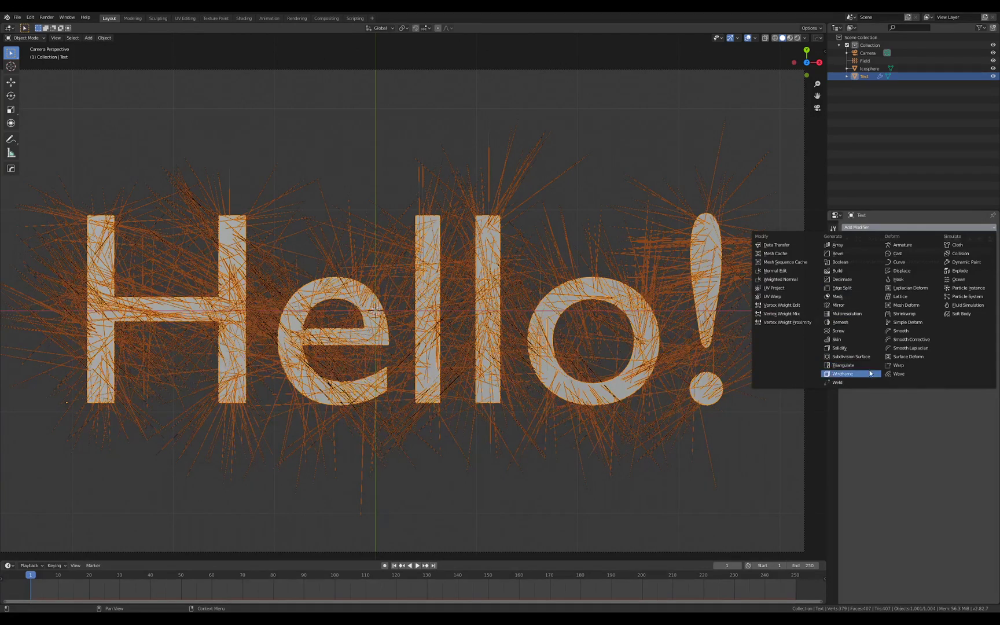
click(837, 373)
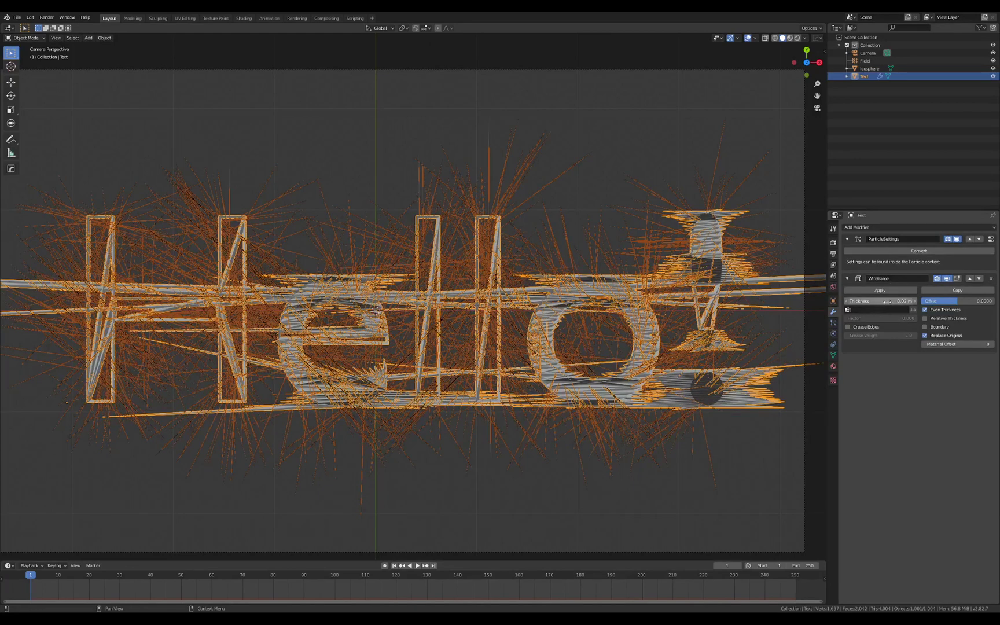
drag(892, 302, 850, 302)
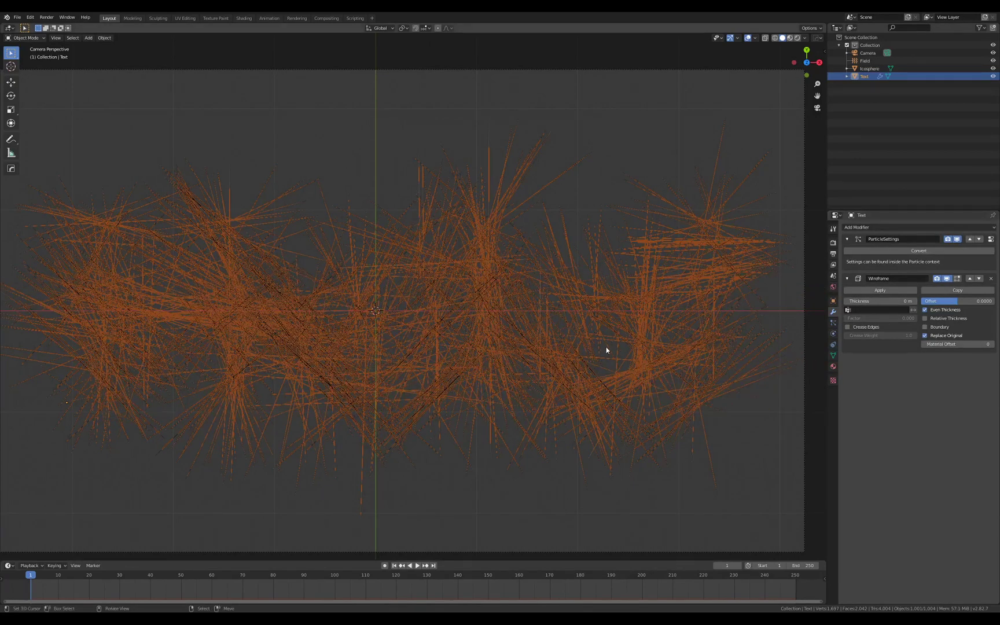
click(833, 322)
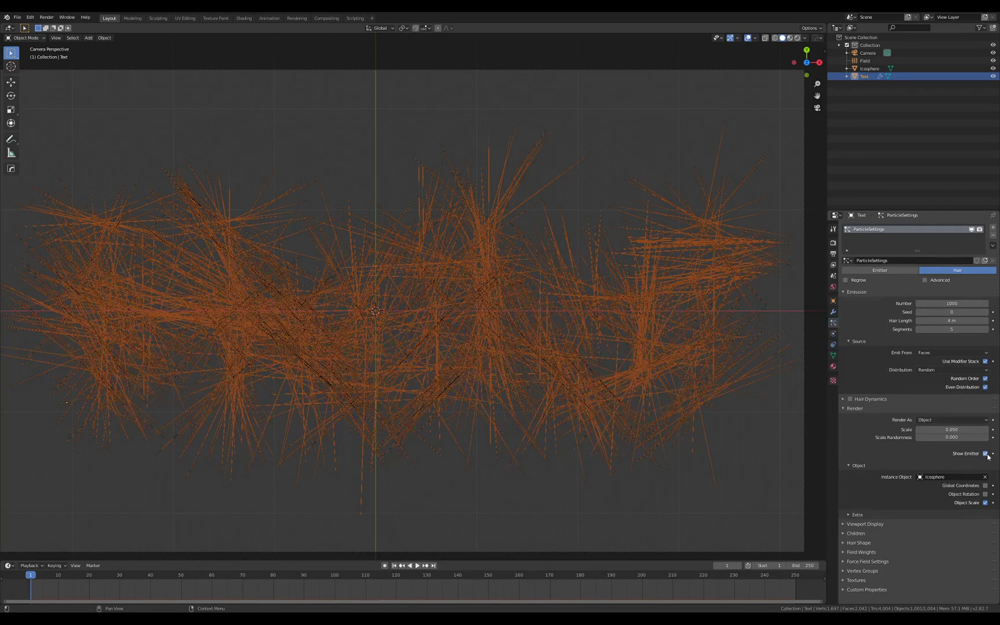
click(833, 312)
mouse_move(883, 302)
mouse_down()
mouse_move(906, 301)
mouse_move(879, 301)
mouse_up()
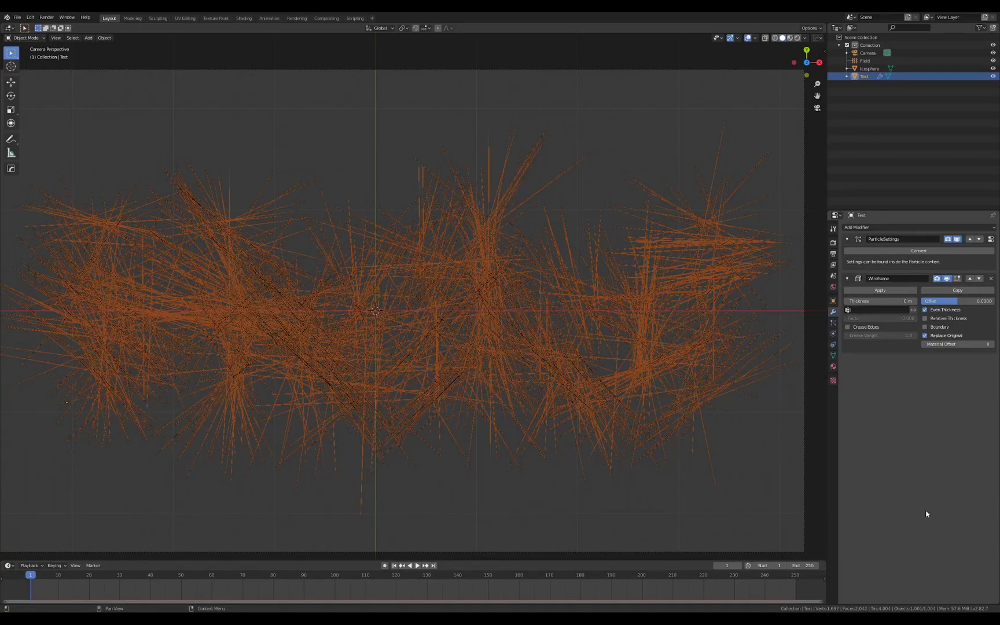
scroll(707, 353, down, 1)
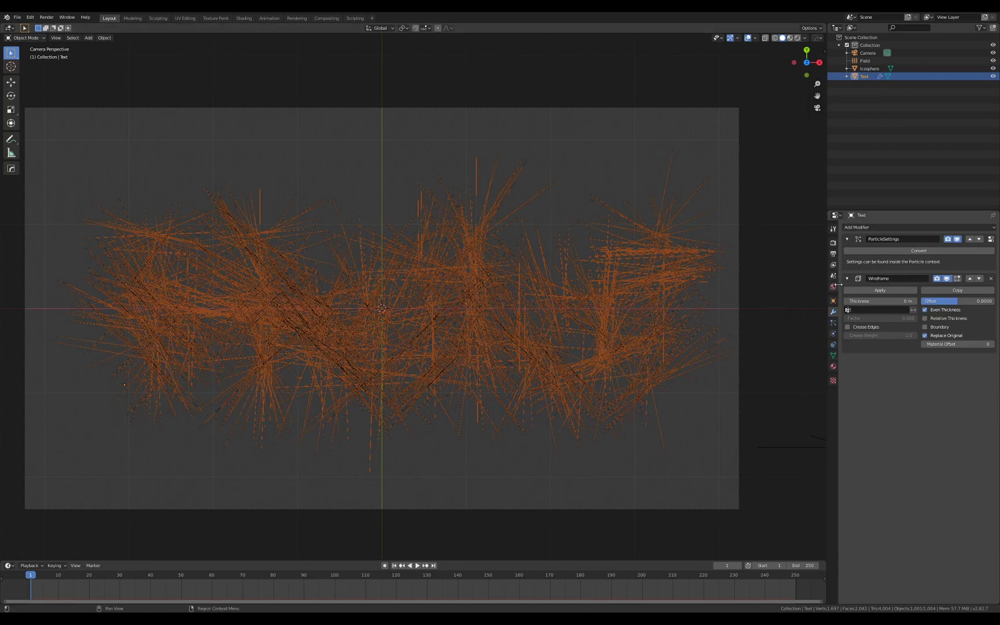
Switch the viewport to Rendered shading and hide the viewport overlays.
click(833, 322)
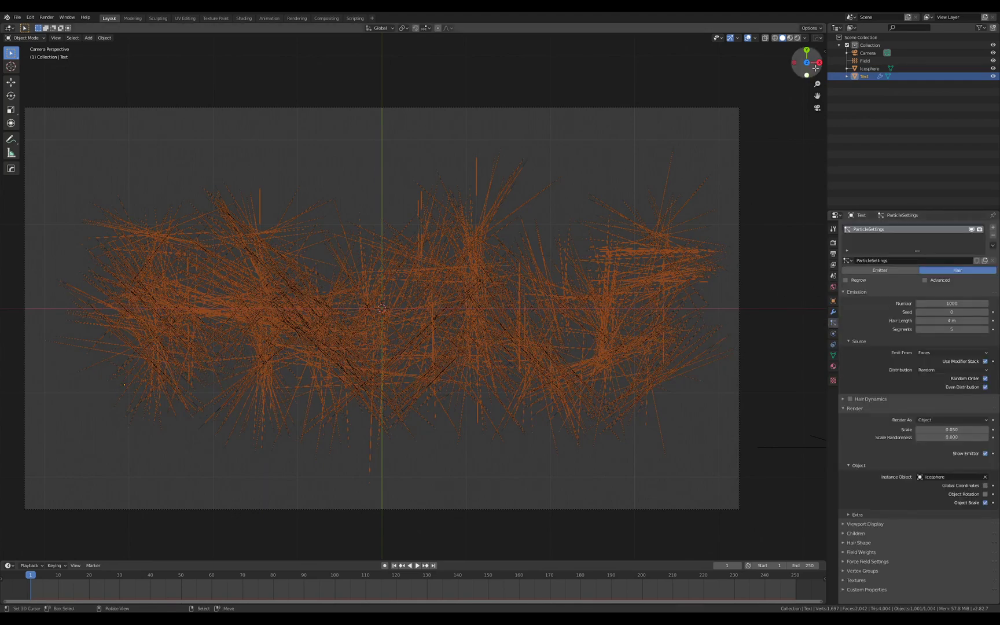
click(797, 38)
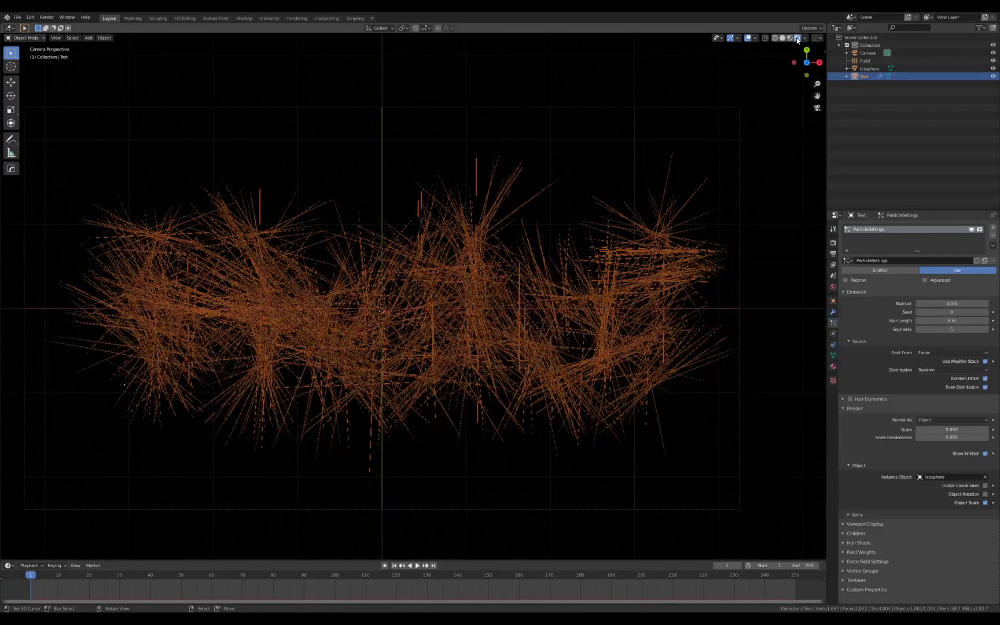
click(747, 39)
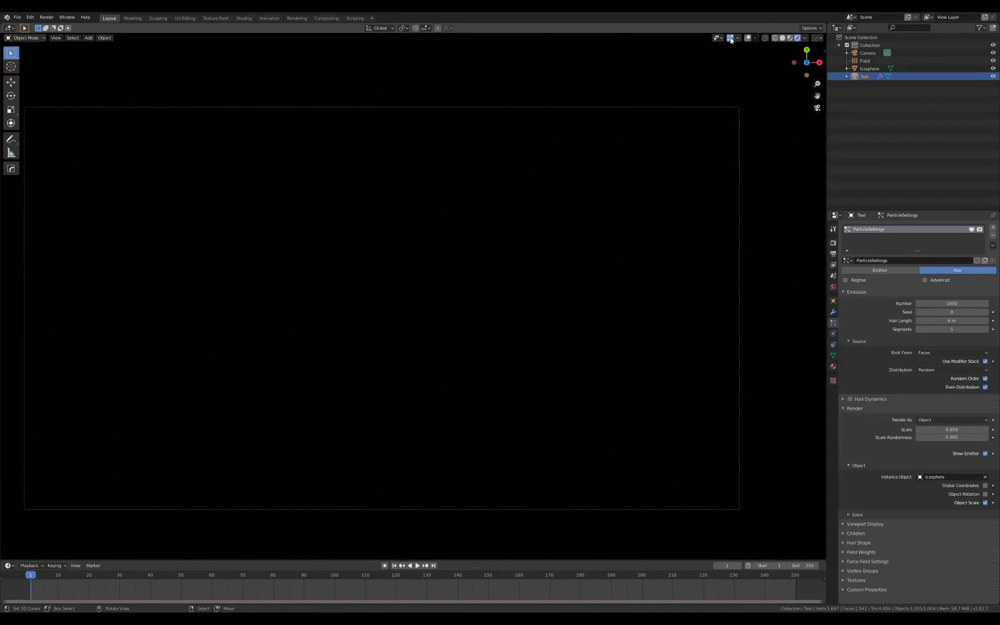
Create a new material on the Icosphere and set its surface shader to Emission.
click(874, 69)
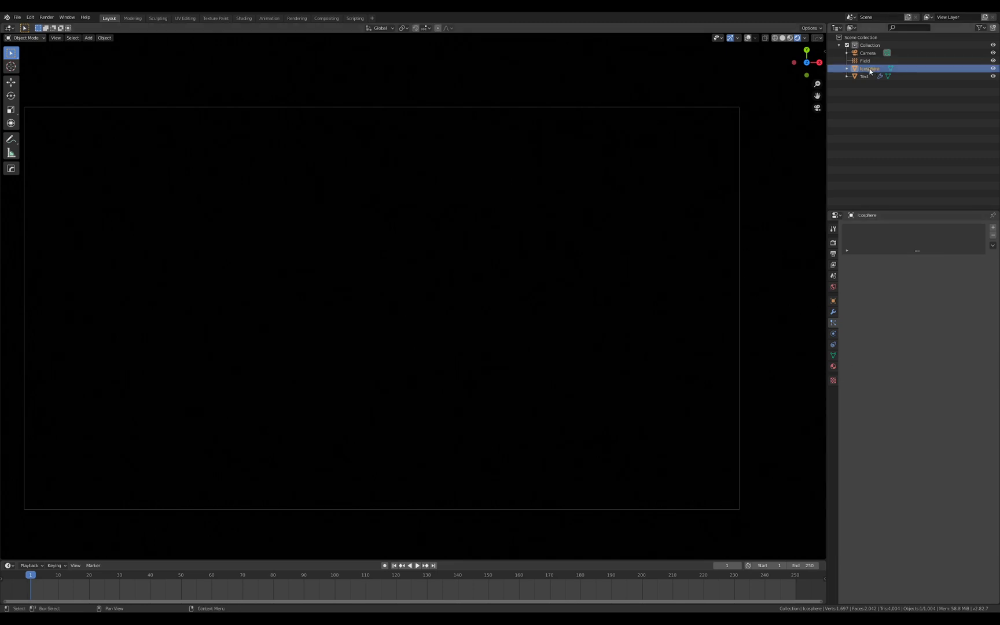
click(832, 367)
click(886, 261)
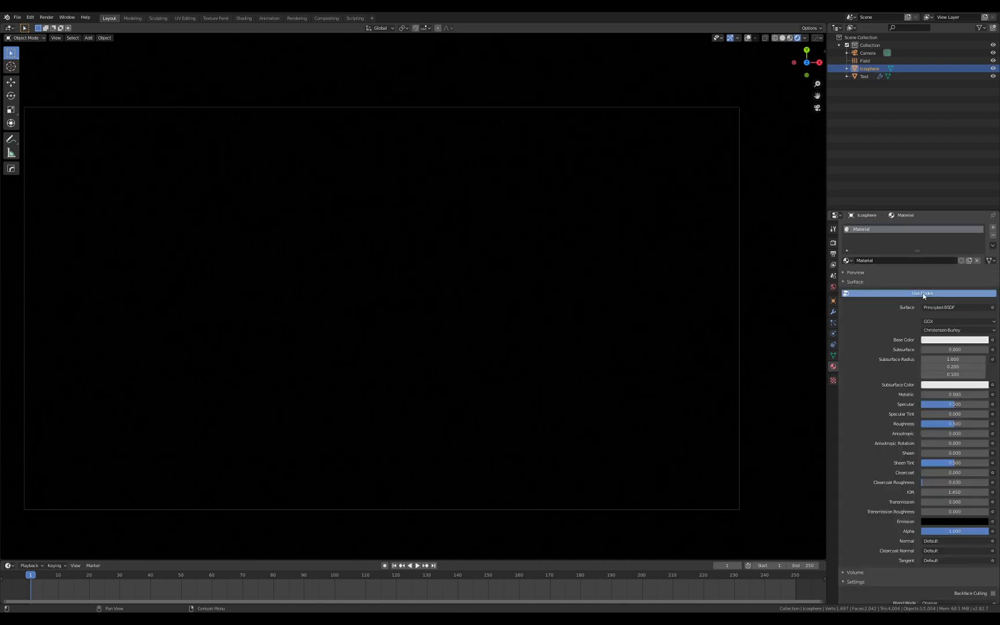
click(939, 308)
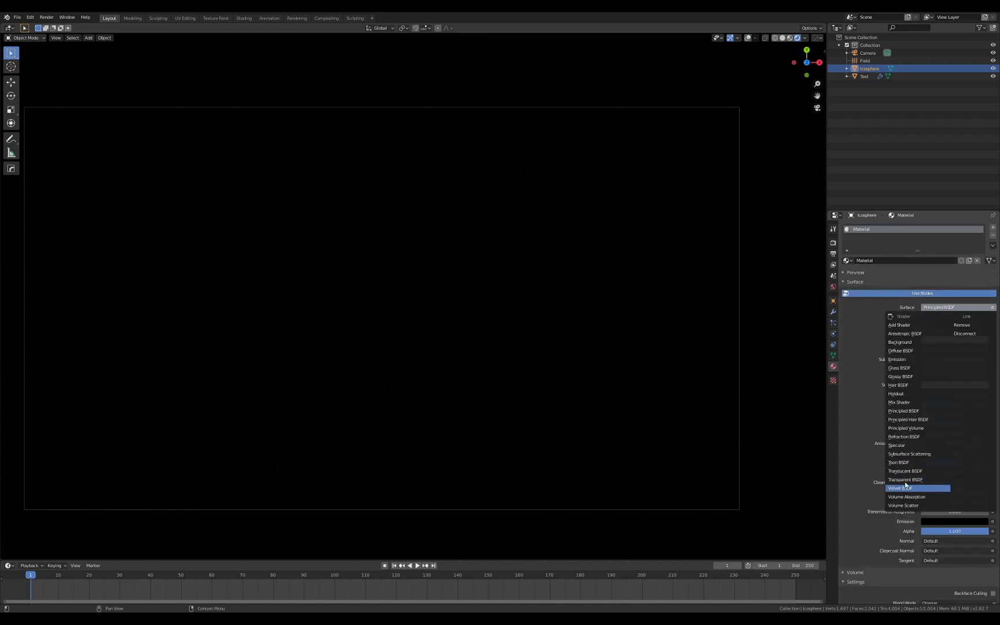
click(898, 359)
scroll(407, 307, up, 1)
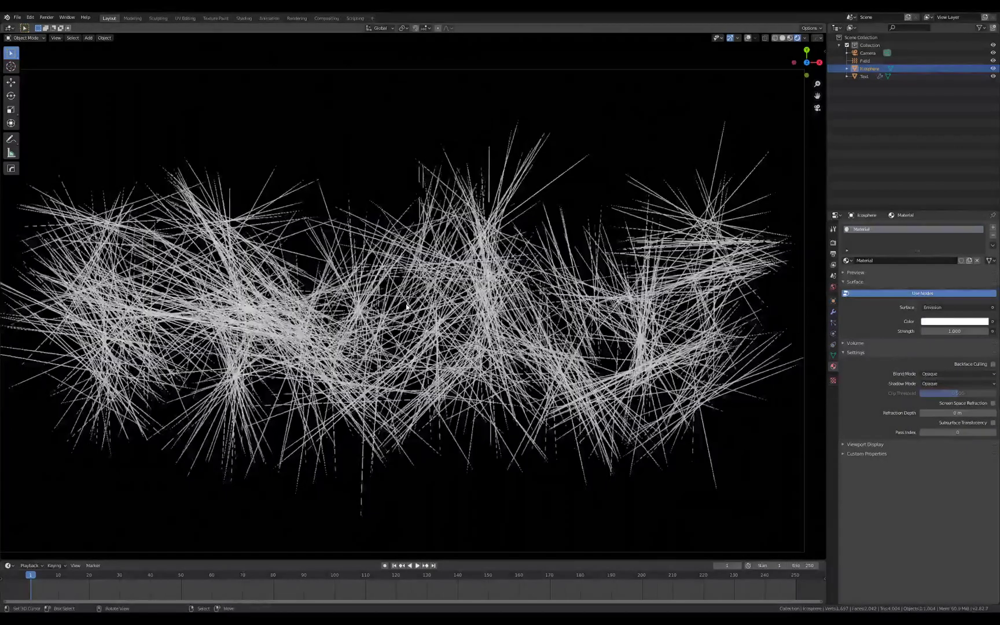
scroll(407, 307, up, 3)
scroll(405, 308, down, 6)
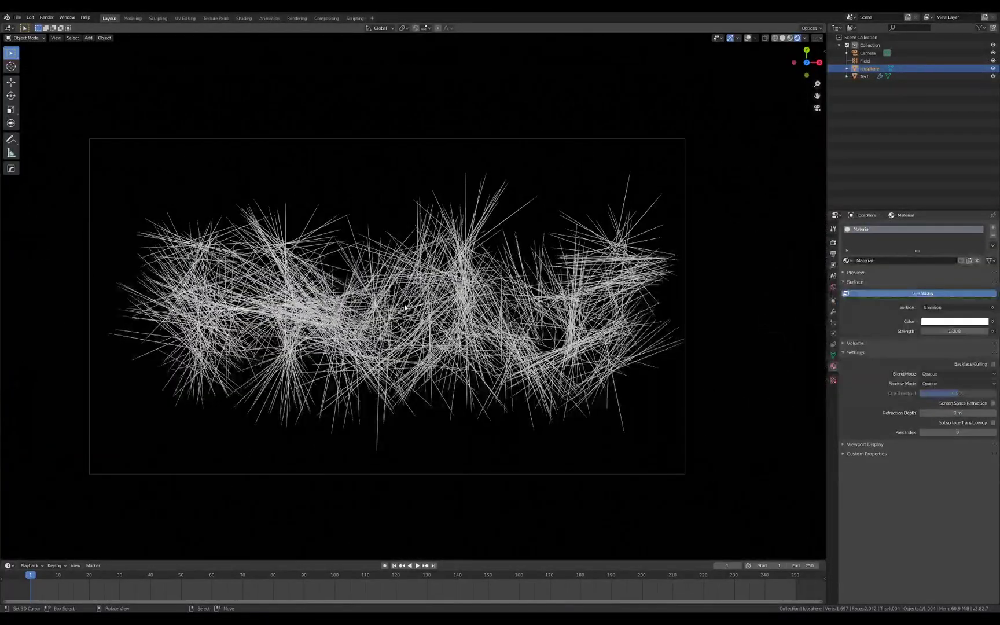
scroll(405, 308, up, 2)
scroll(405, 308, down, 2)
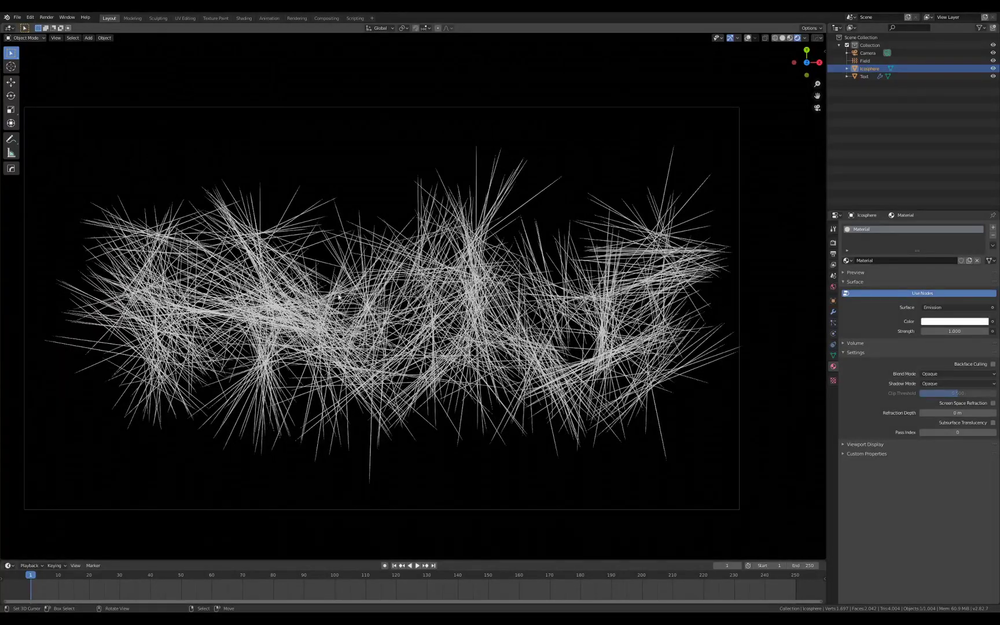
scroll(523, 301, up, 2)
scroll(479, 300, down, 1)
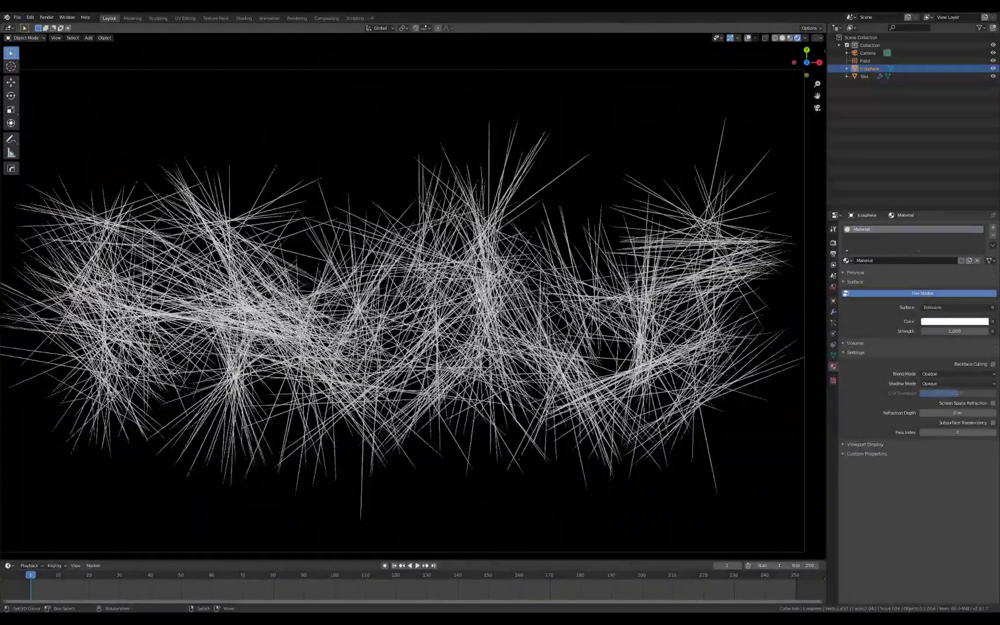
Set the number of hair particles on the text to 10000.
click(864, 76)
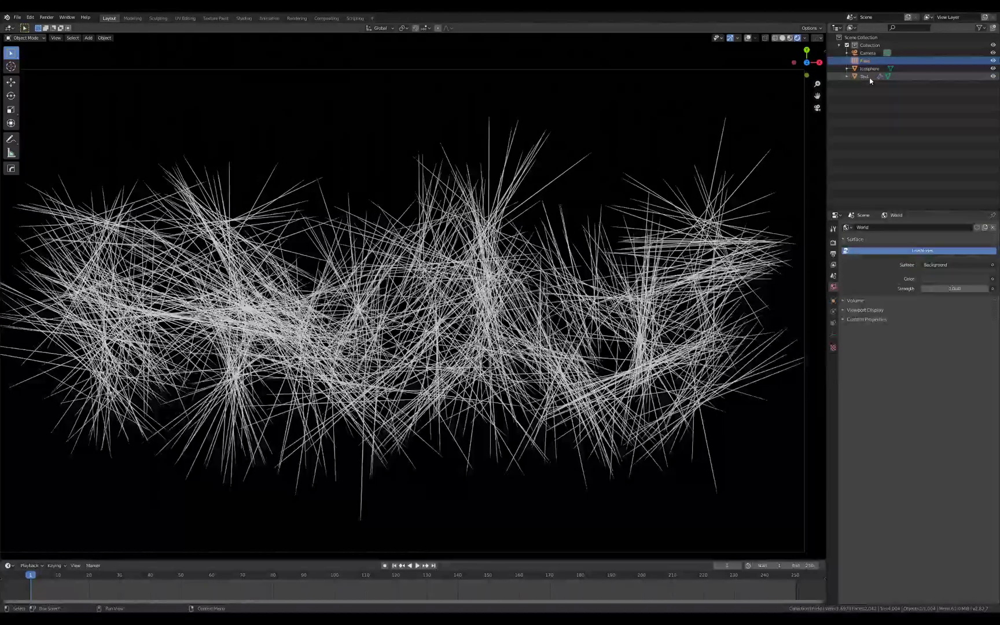
click(833, 326)
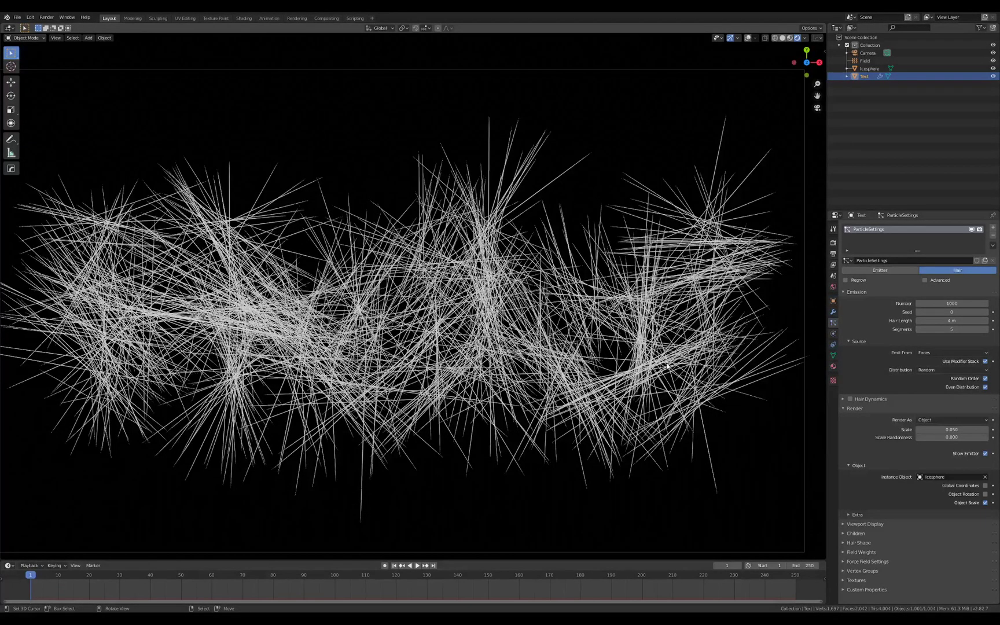
click(946, 304)
click(946, 303)
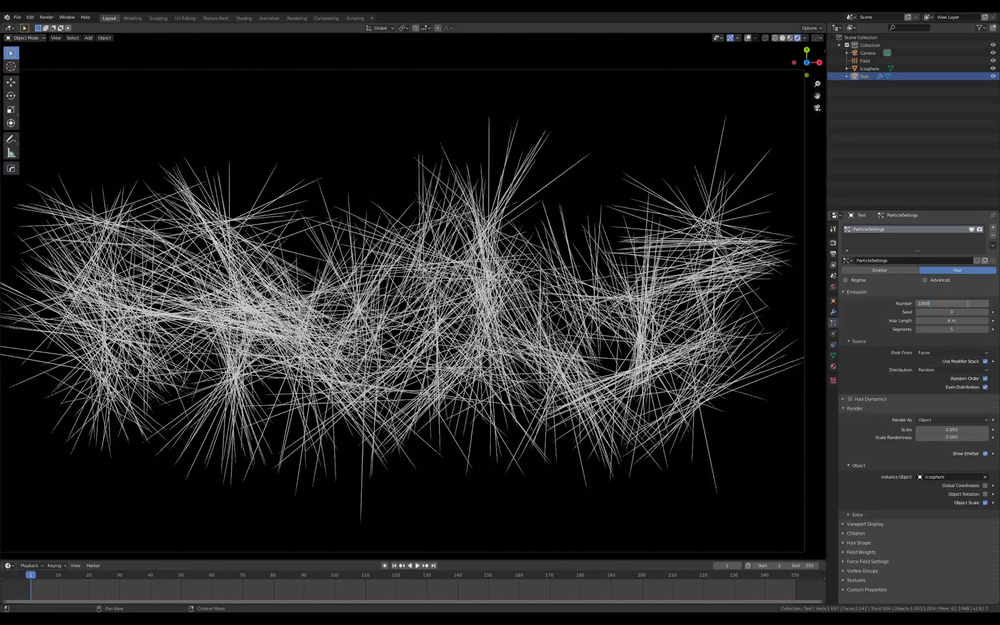
text(0)
key(Return)
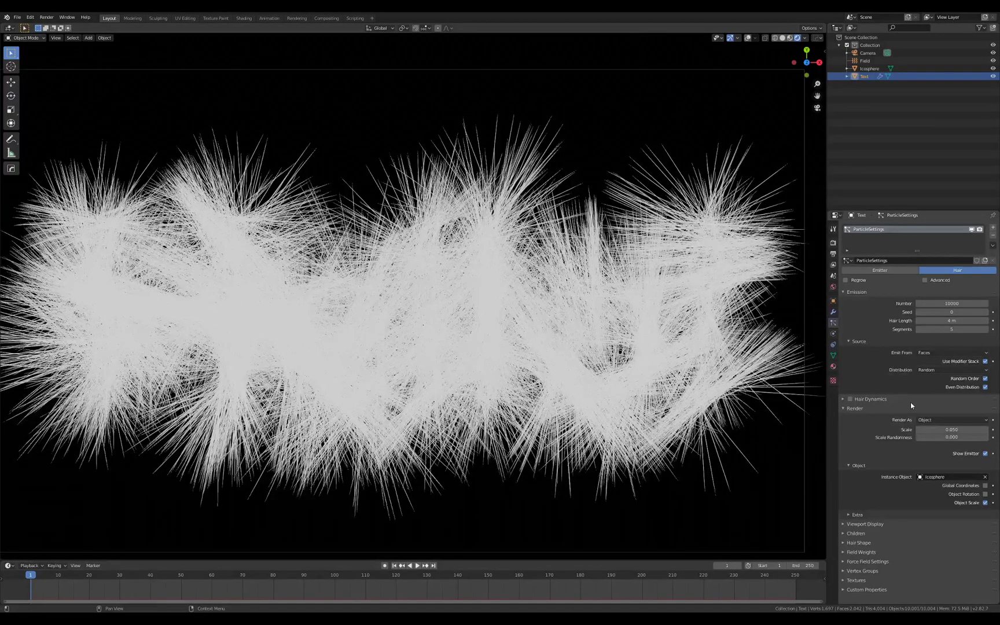
Set the render scale of the text's instanced hair particles to 0.010.
click(986, 429)
text(.)
text(.01)
key(Return)
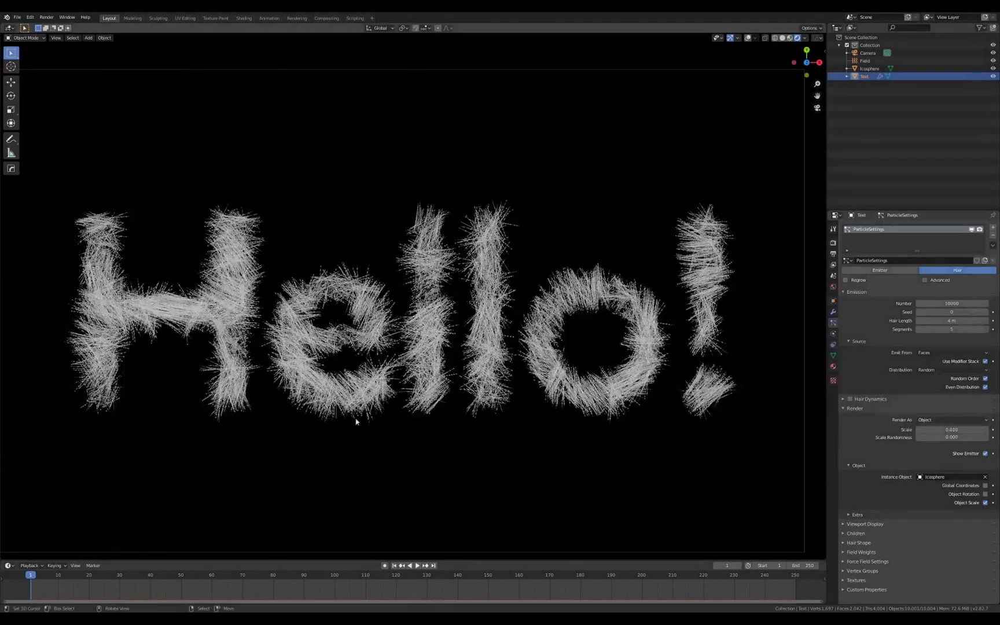
scroll(376, 332, up, 5)
scroll(351, 283, down, 1)
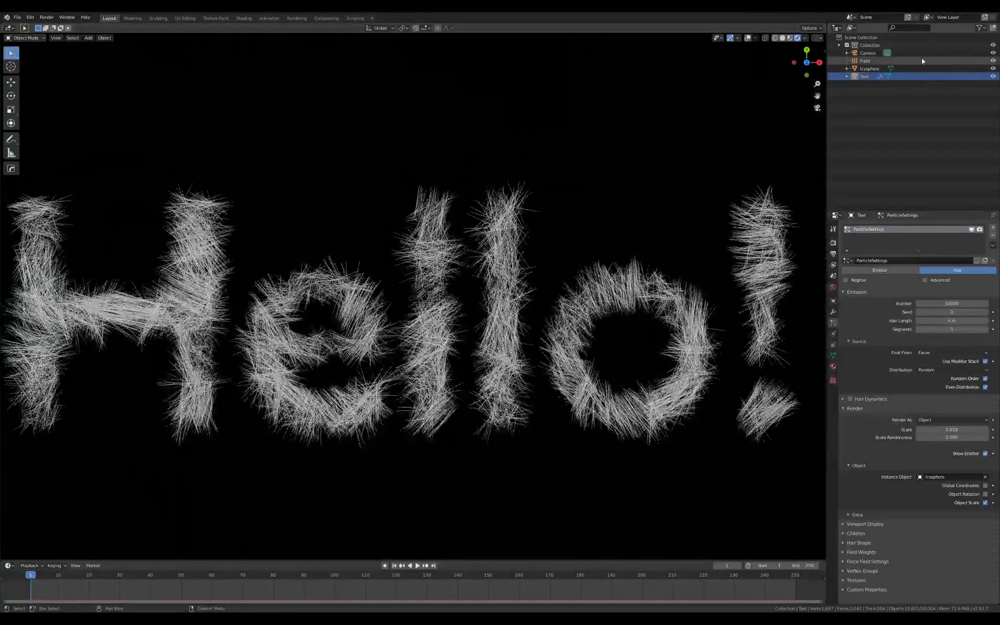
Lengthen the hairs by setting the Icosphere's Z scale to 18.990, and check the result through the camera.
click(868, 68)
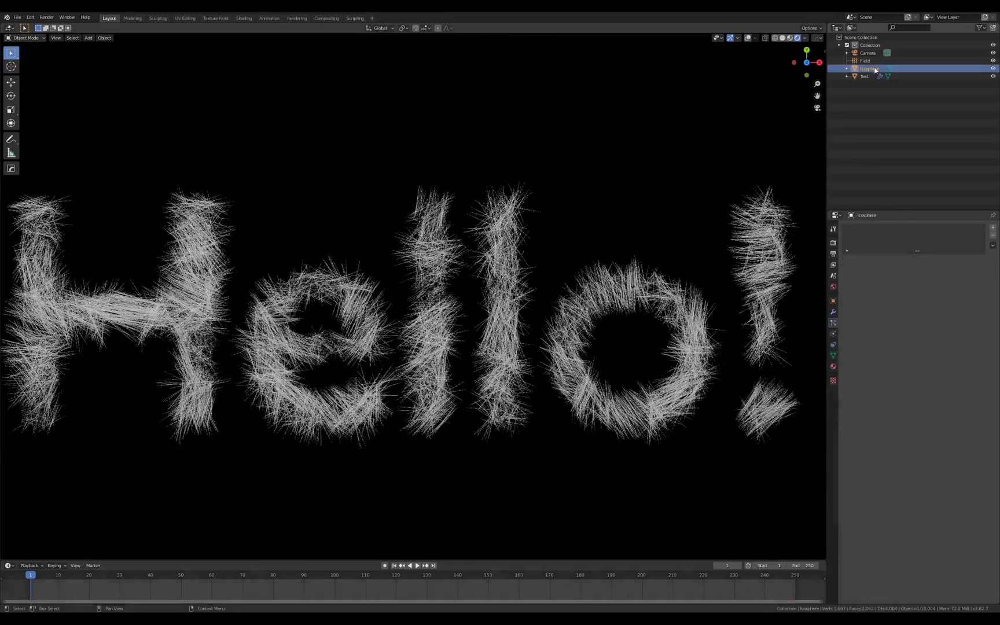
click(834, 301)
mouse_move(949, 327)
mouse_down()
mouse_move(933, 327)
mouse_move(991, 327)
mouse_move(949, 327)
mouse_up()
scroll(368, 328, down, 2)
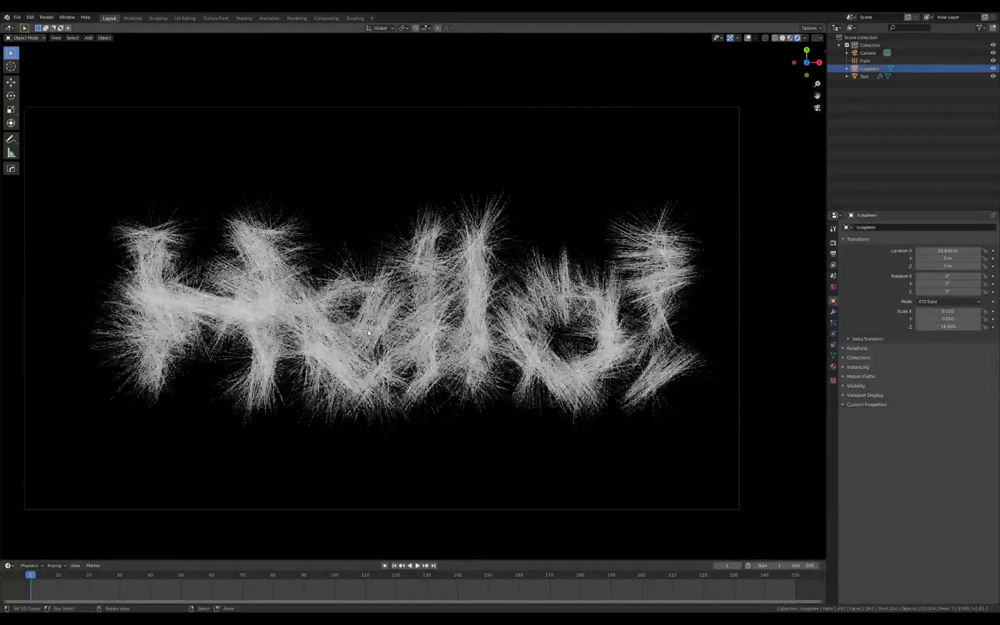
scroll(368, 328, up, 2)
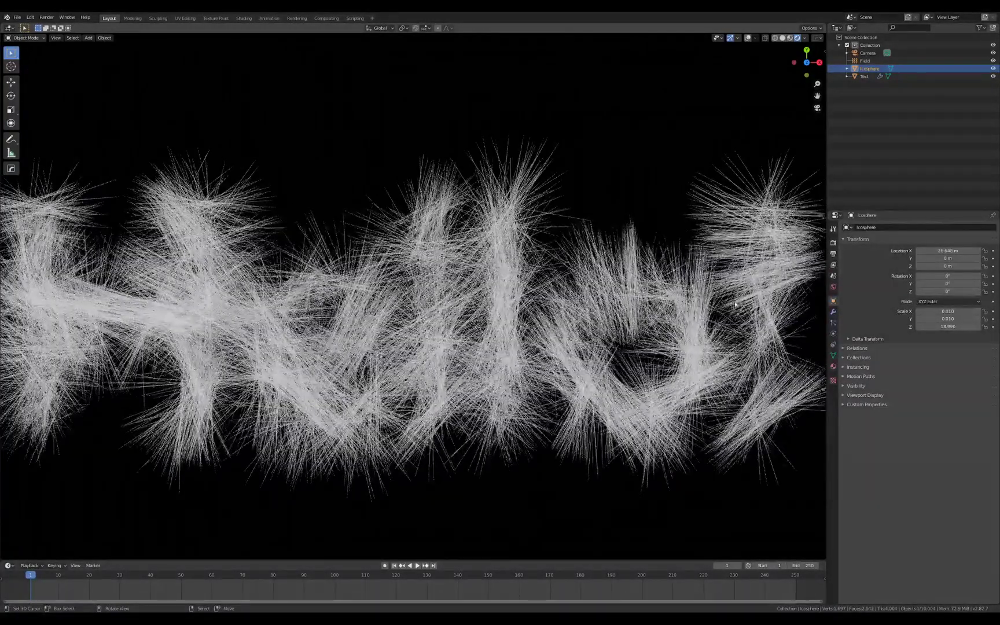
key(KP_0)
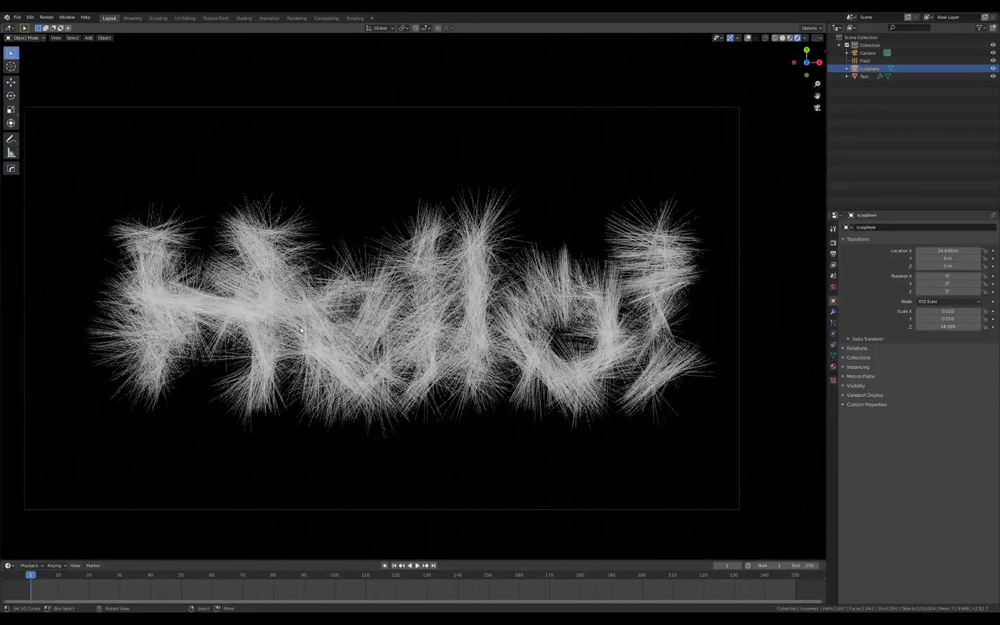
scroll(468, 259, up, 2)
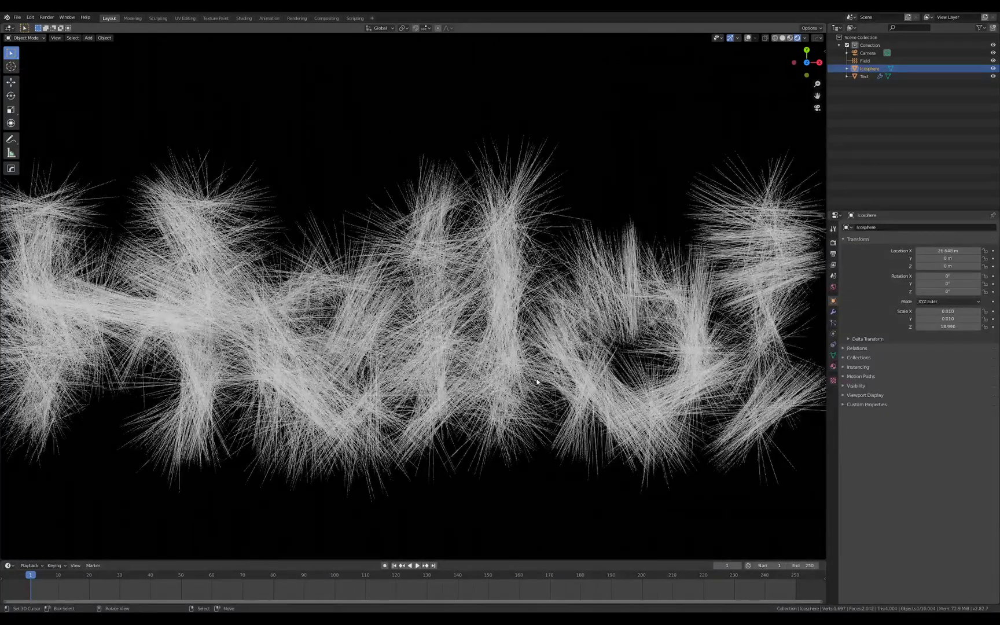
Raise the strength of the turbulence force field and check the hair-covered text through the camera.
click(868, 62)
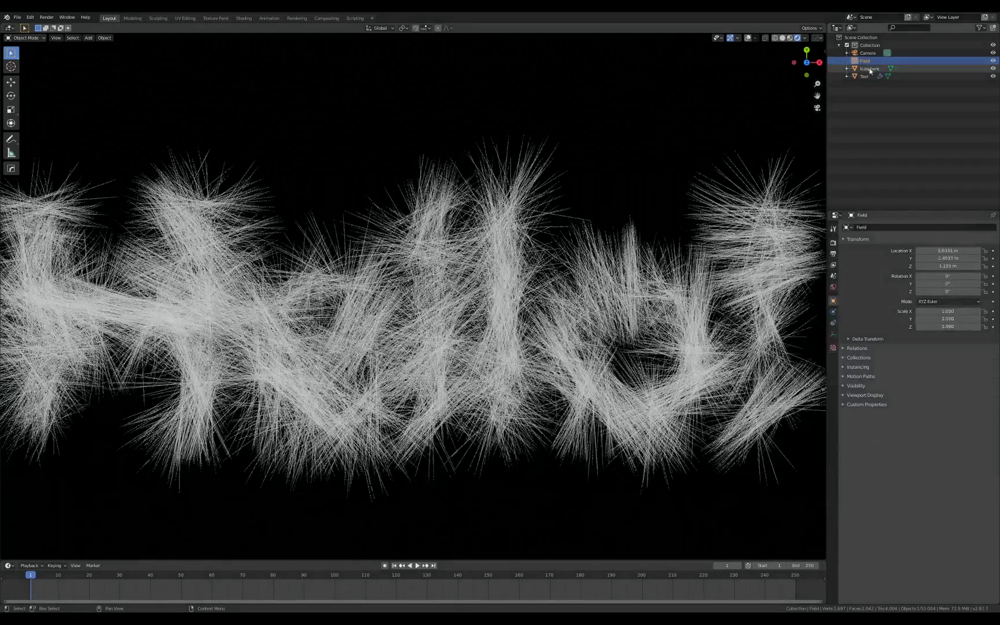
click(833, 312)
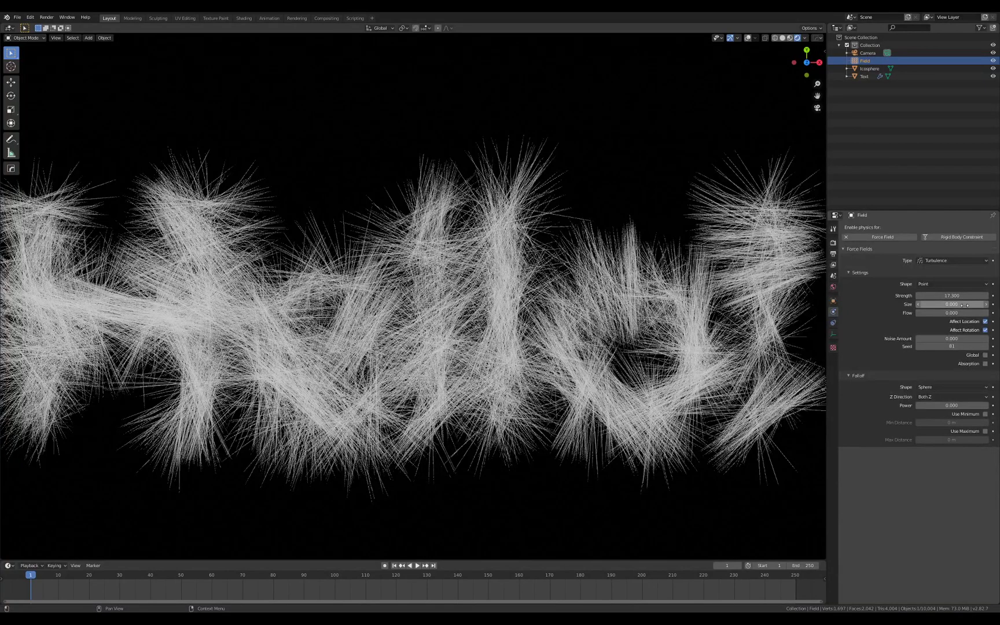
mouse_move(932, 296)
mouse_down()
mouse_move(964, 295)
mouse_move(940, 295)
mouse_up()
click(941, 295)
key(Return)
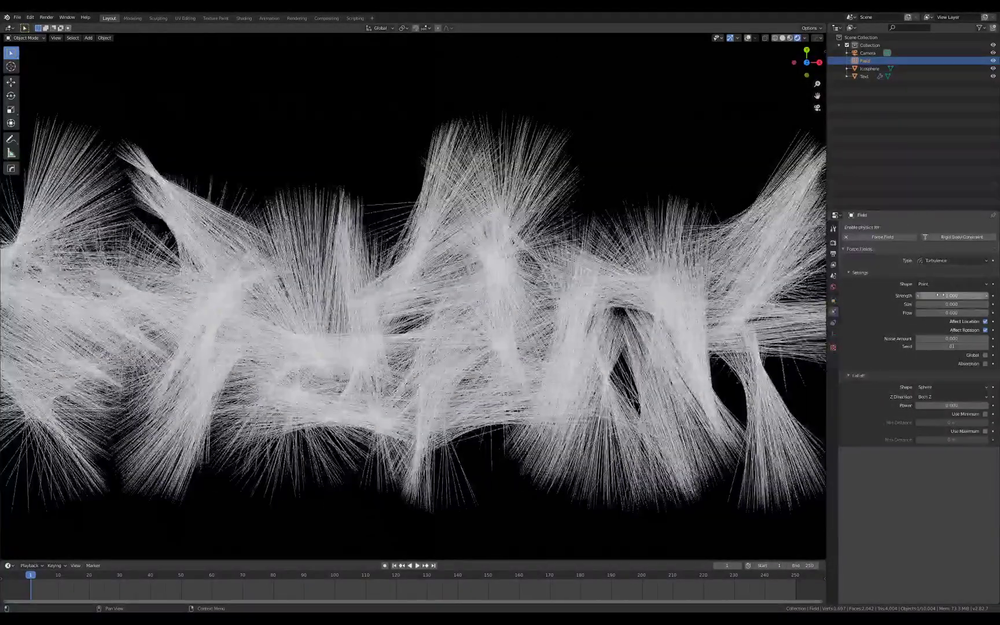
key(KP_0)
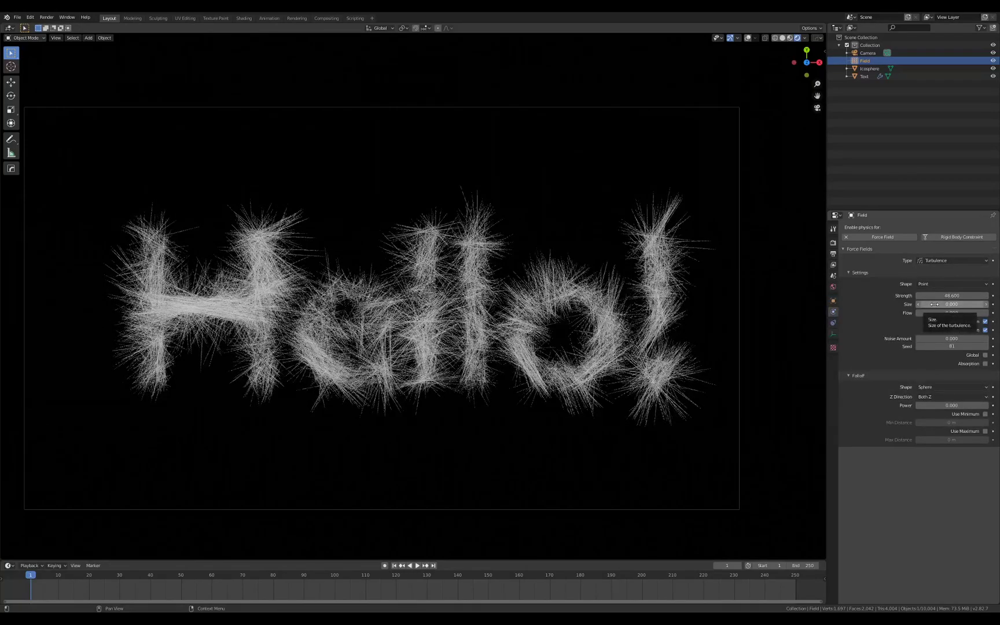
Try turbulence sizes of 0.040 and 10.000 on the force field to compare their effect on the hairs.
scroll(466, 352, up, 1)
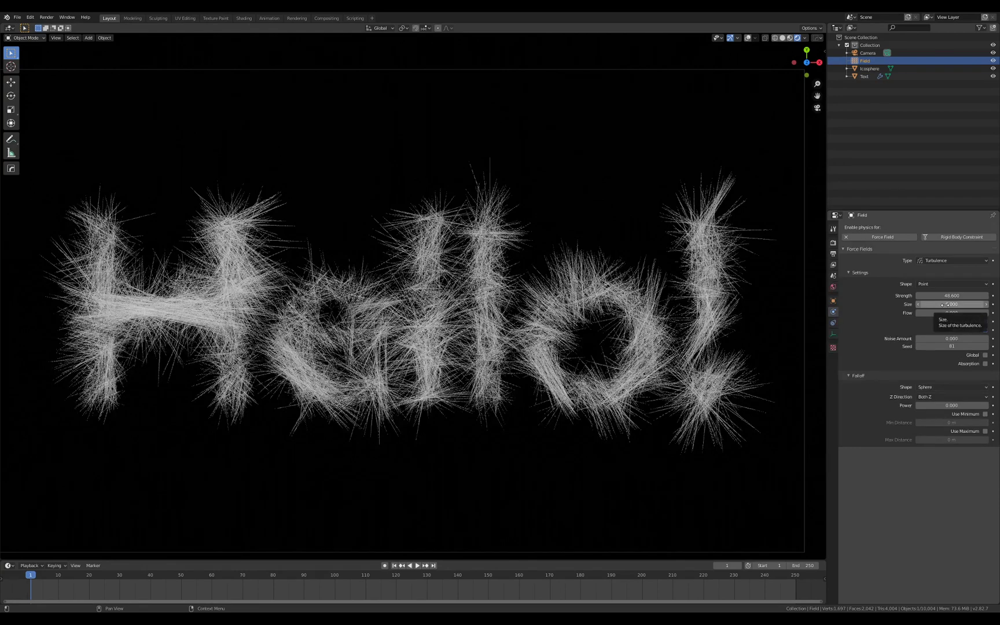
drag(945, 304, 951, 304)
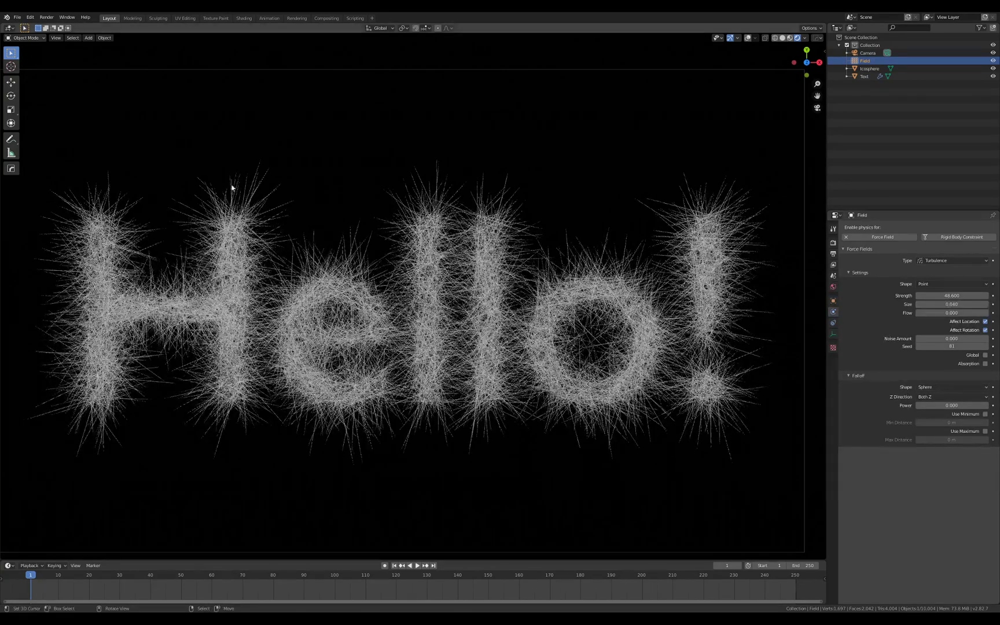
middle_drag(297, 235, 299, 232)
key(KP_0)
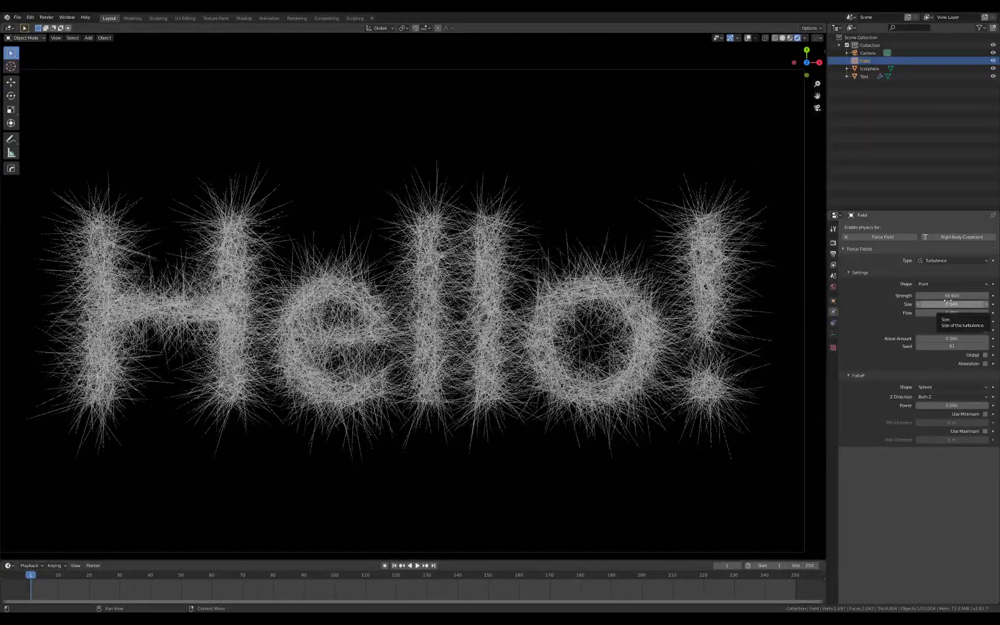
drag(946, 304, 999, 304)
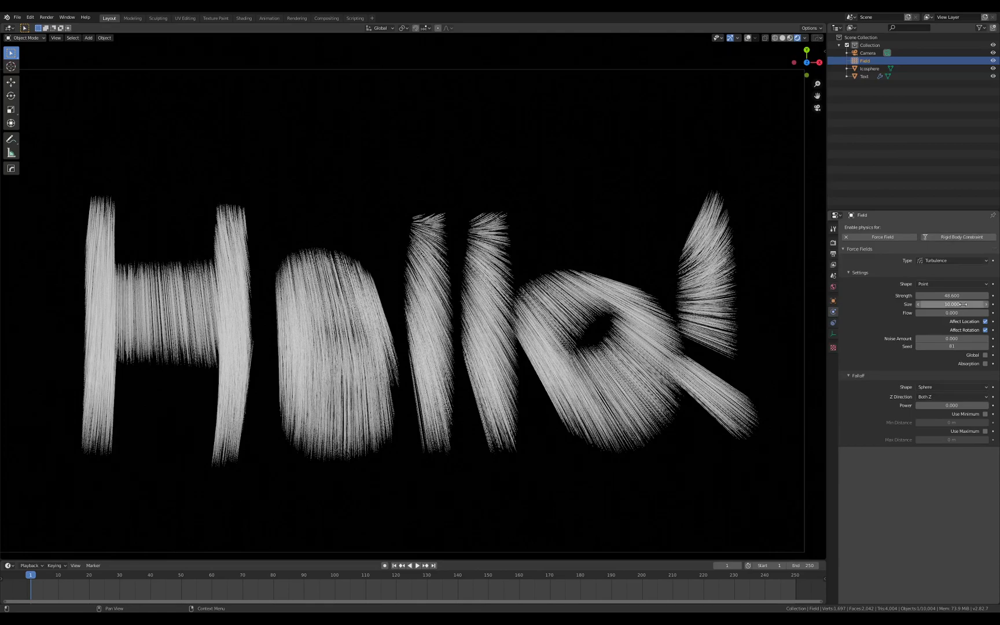
Set the turbulence field's size to 0.660 and fine-tune its strength so the hairs spike outward and the letters stay legible.
mouse_move(963, 304)
mouse_down()
mouse_move(912, 303)
mouse_move(960, 296)
mouse_up()
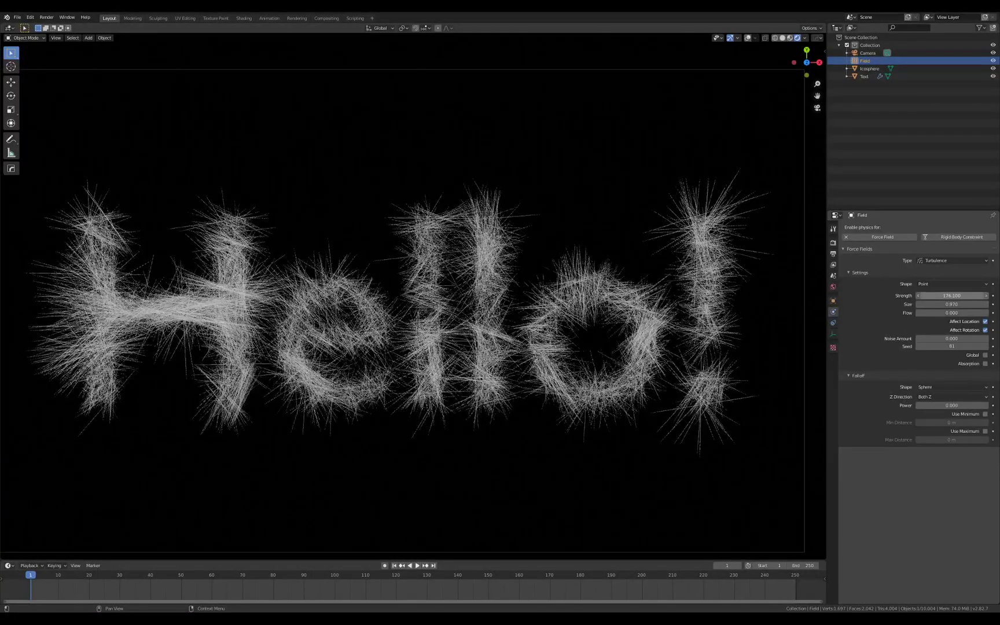
mouse_move(948, 296)
mouse_down()
mouse_move(939, 296)
mouse_move(948, 295)
mouse_up()
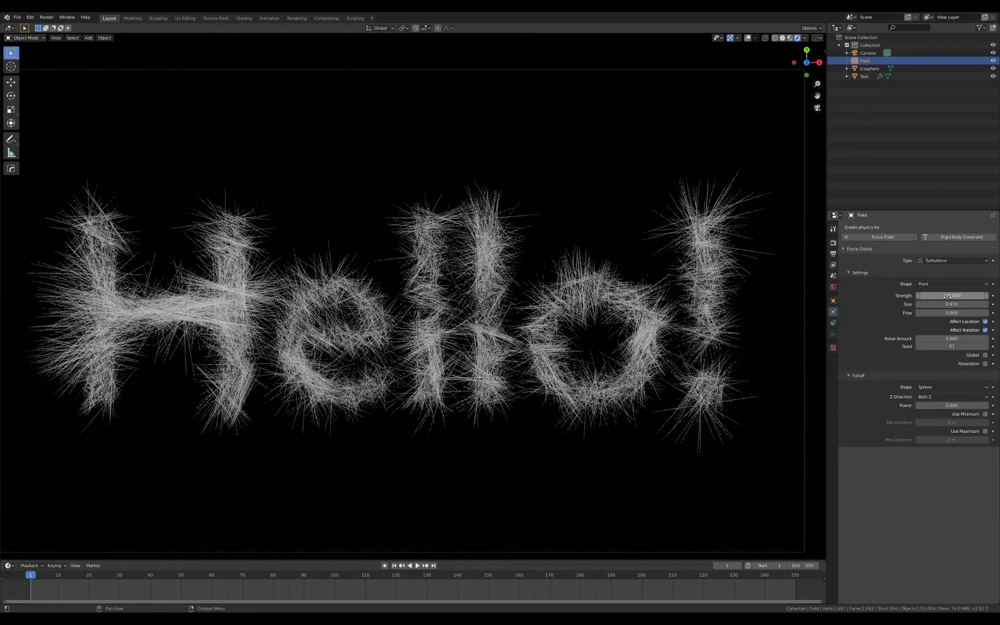
drag(950, 303, 951, 304)
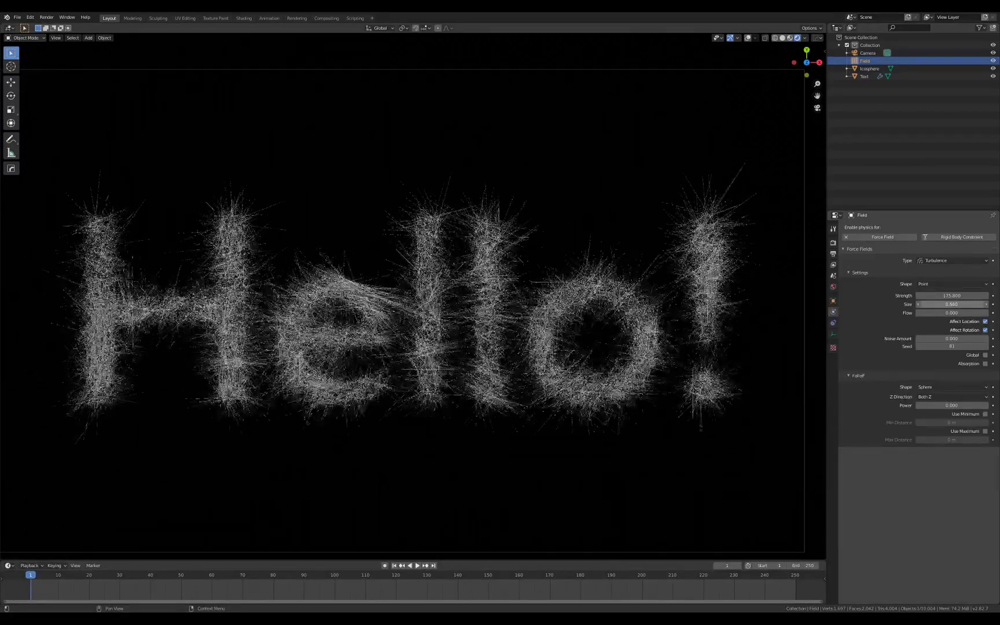
scroll(280, 347, up, 2)
scroll(280, 347, down, 2)
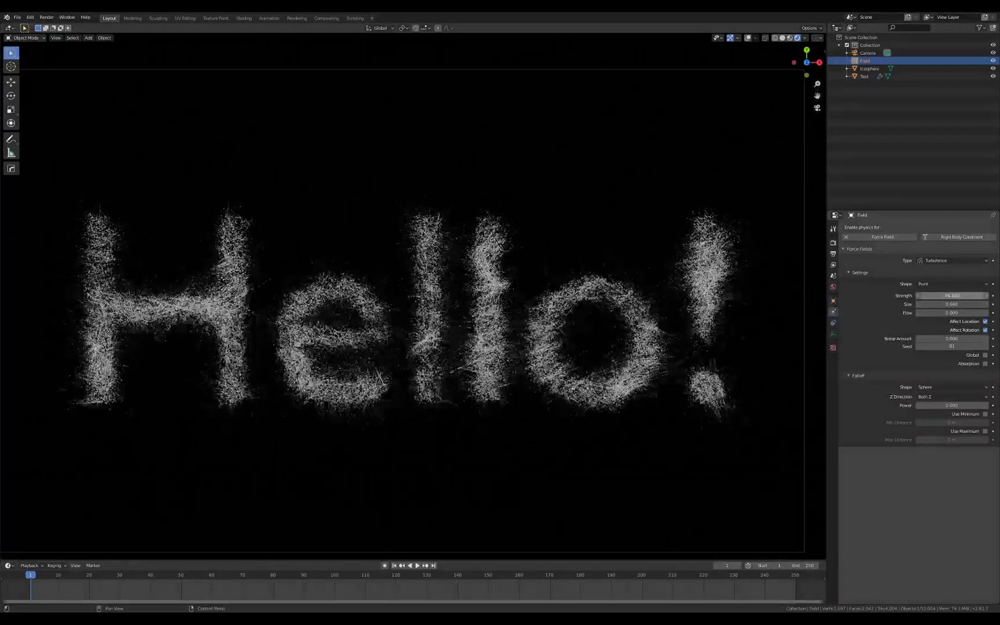
mouse_move(952, 296)
mouse_down()
mouse_move(984, 296)
mouse_move(929, 295)
mouse_move(979, 295)
mouse_move(931, 295)
mouse_move(972, 295)
mouse_move(962, 295)
mouse_up()
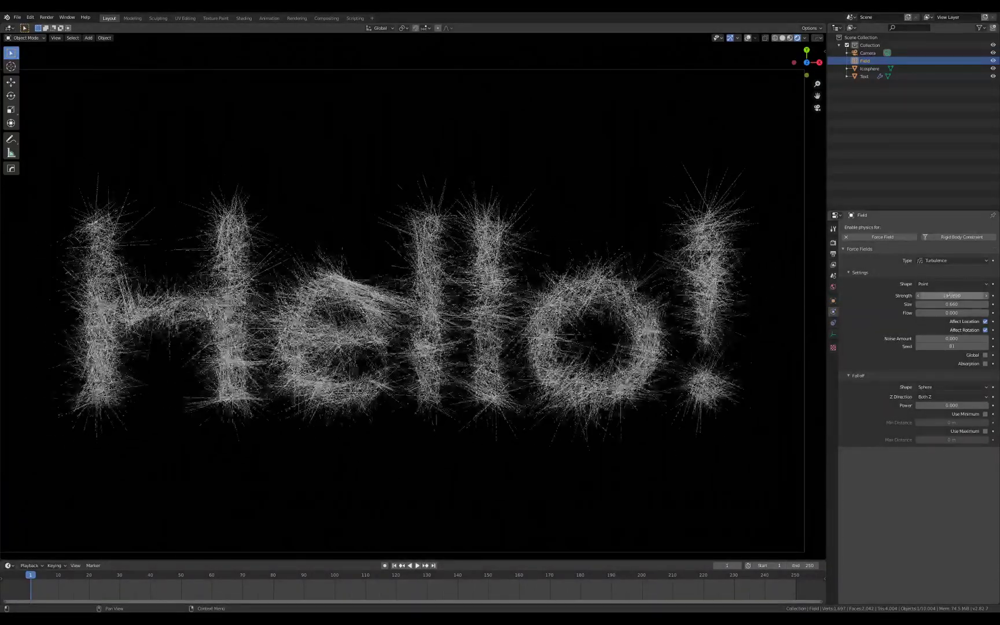
Set the number of hair particles on the text to 20000.
click(833, 324)
click(650, 297)
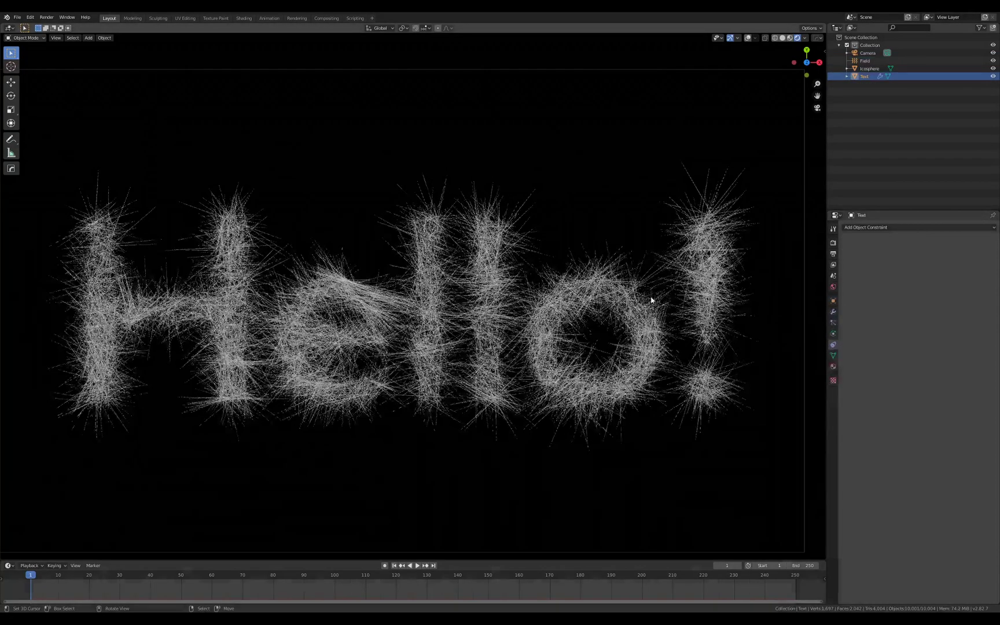
click(834, 323)
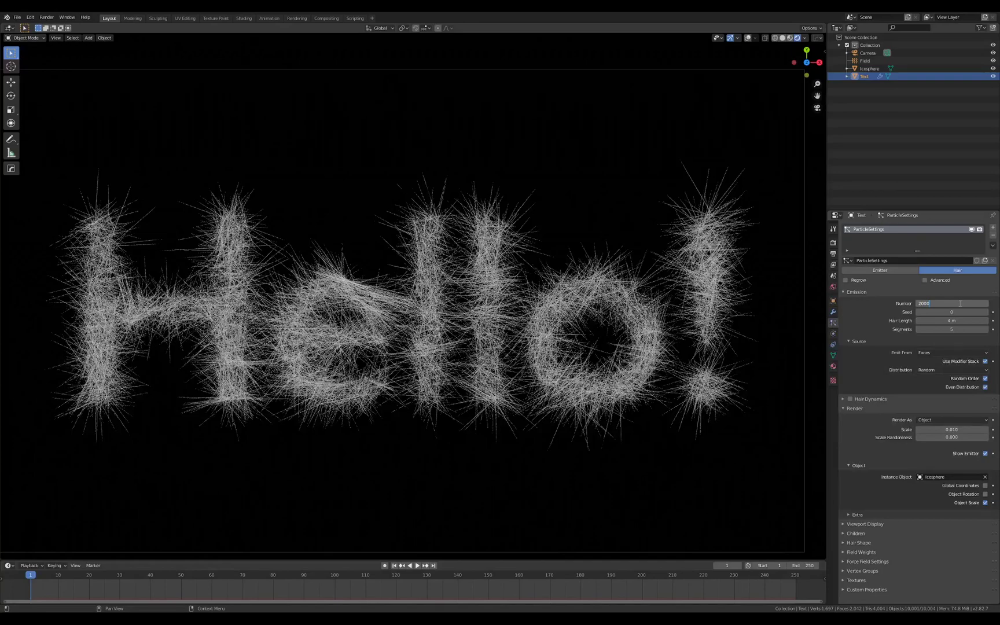
text(0)
key(Return)
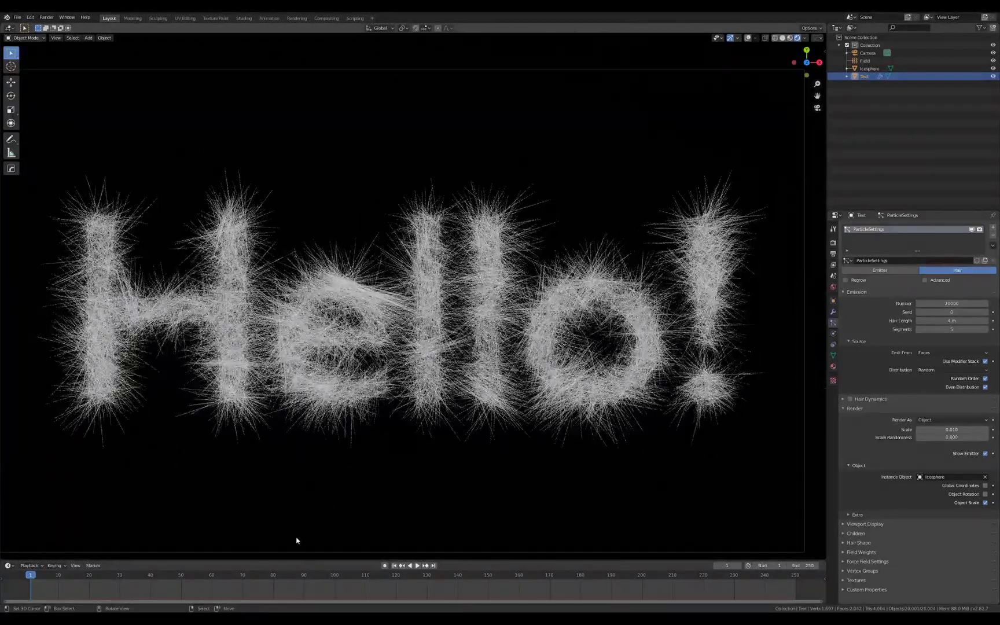
Replace the timeline with an enlarged Shader Editor and bring the material nodes into view.
click(9, 565)
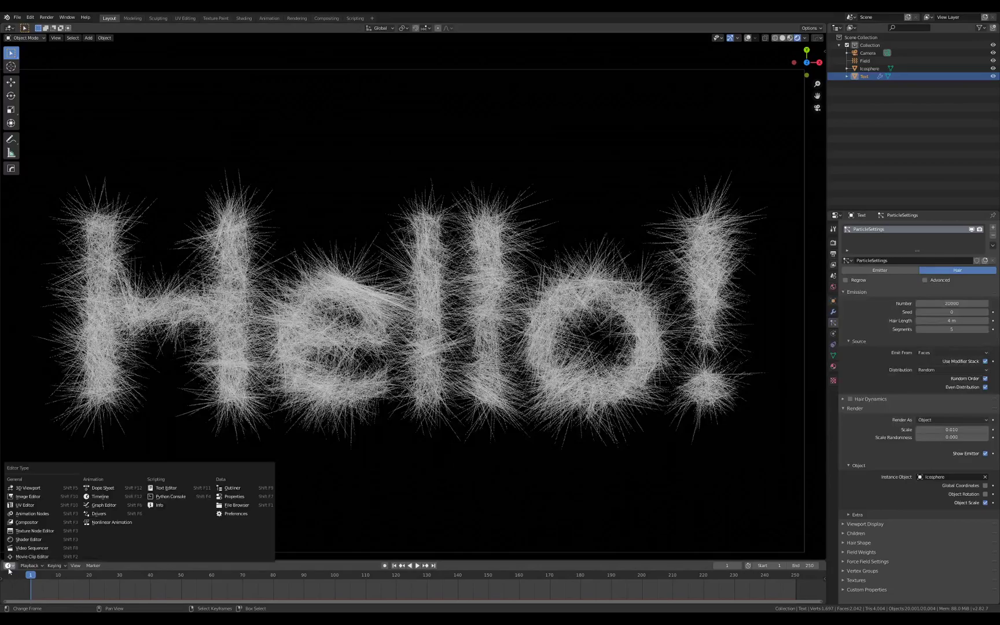
click(28, 539)
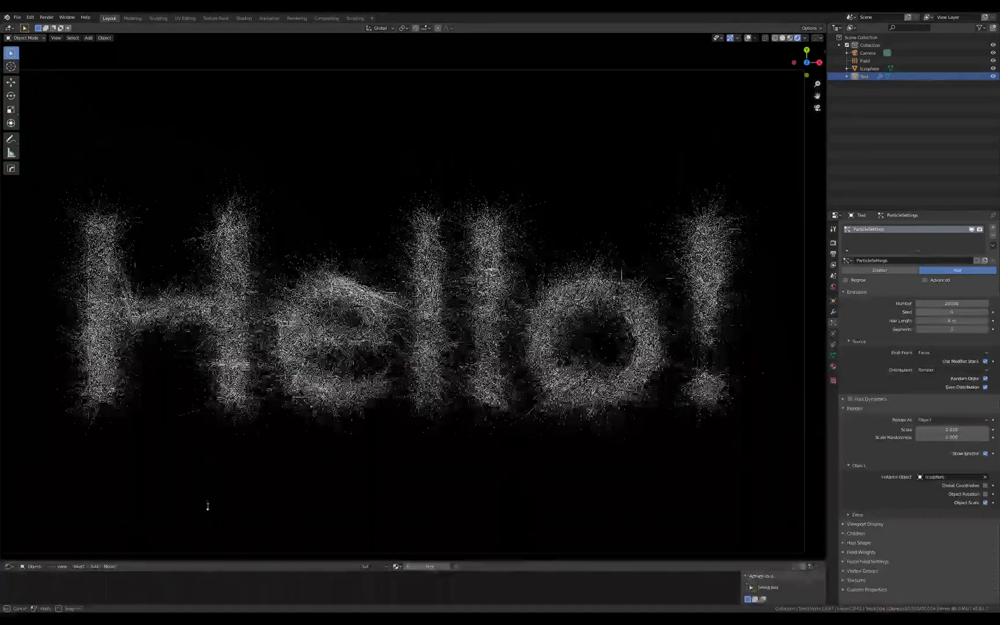
drag(215, 455, 248, 346)
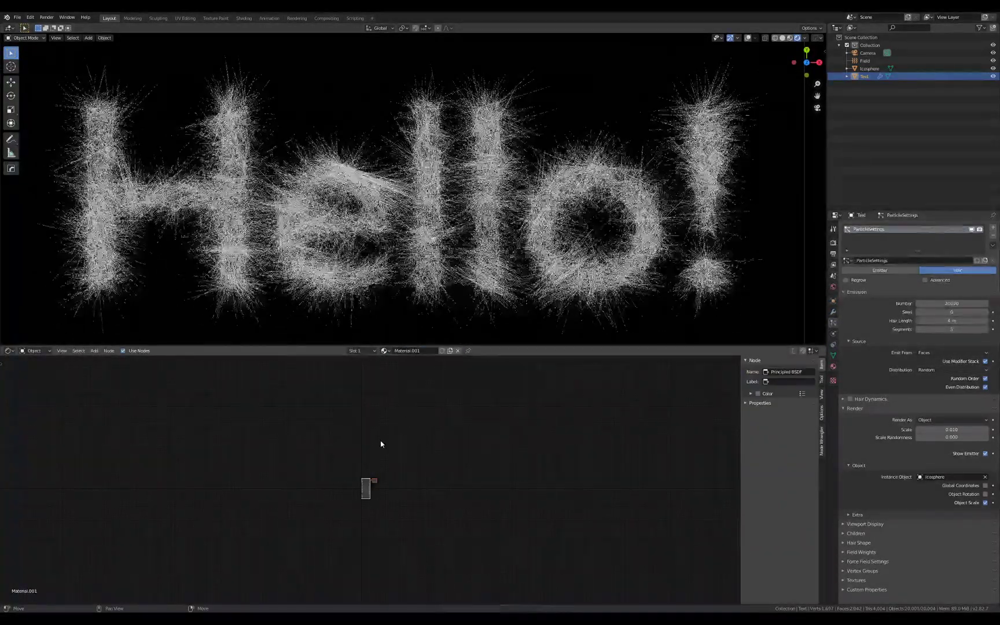
scroll(255, 506, up, 20)
scroll(412, 525, up, 1)
middle_drag(545, 472, 673, 420)
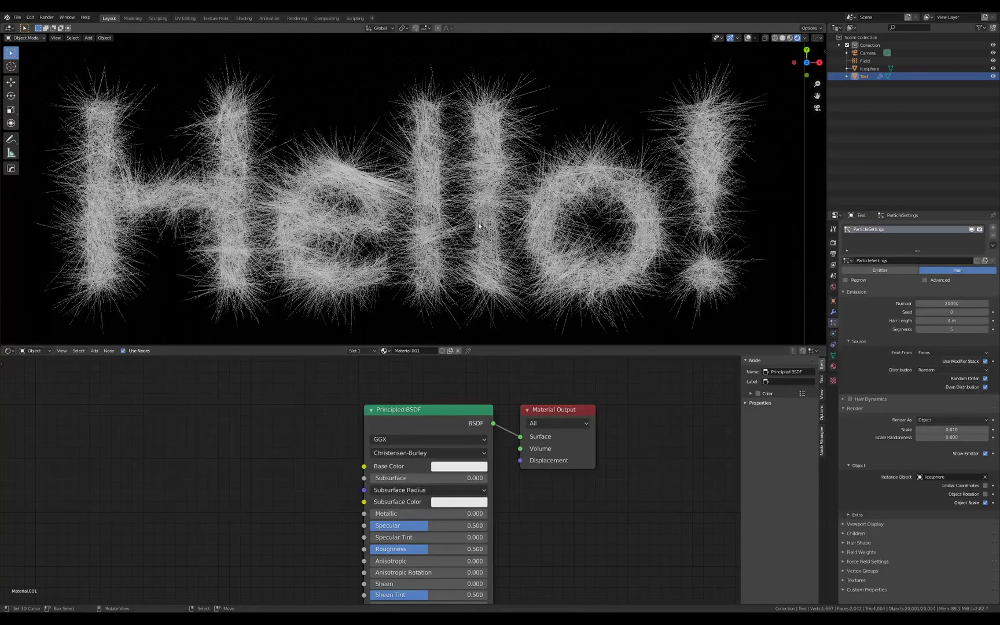
Give the Icosphere's Emission node a pale cyan color and a strength of 4.100.
click(875, 70)
drag(403, 412, 374, 432)
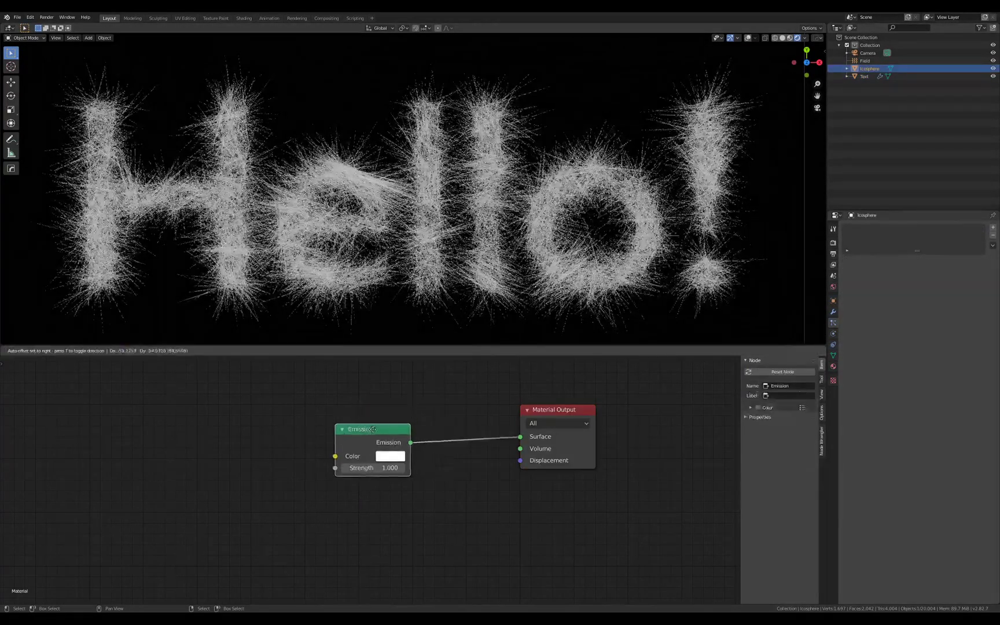
middle_drag(374, 431, 510, 429)
mouse_move(510, 466)
mouse_down()
mouse_move(706, 465)
mouse_move(504, 466)
mouse_move(530, 465)
mouse_up()
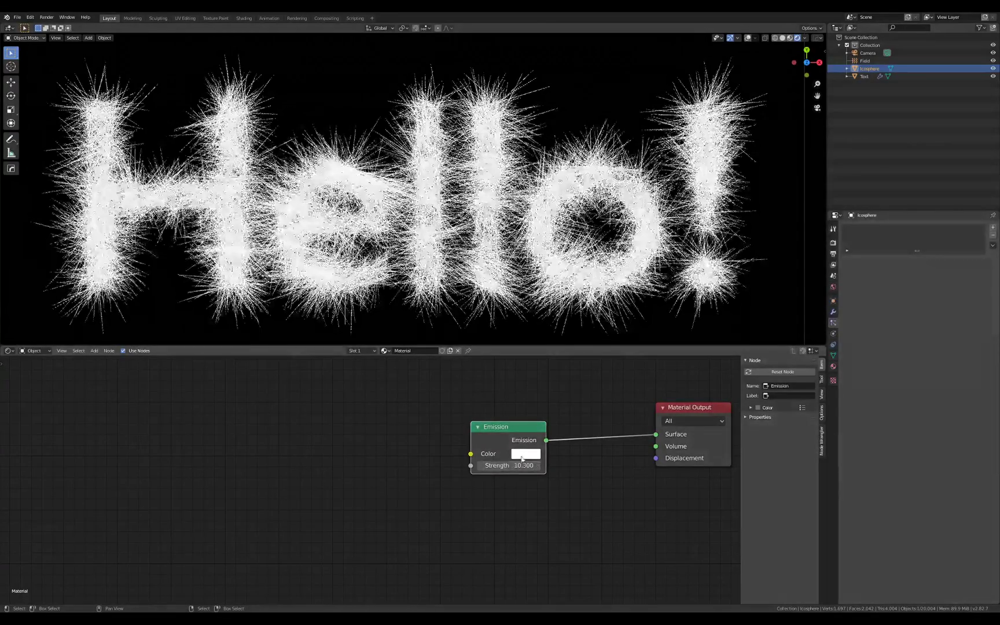
click(518, 453)
click(557, 331)
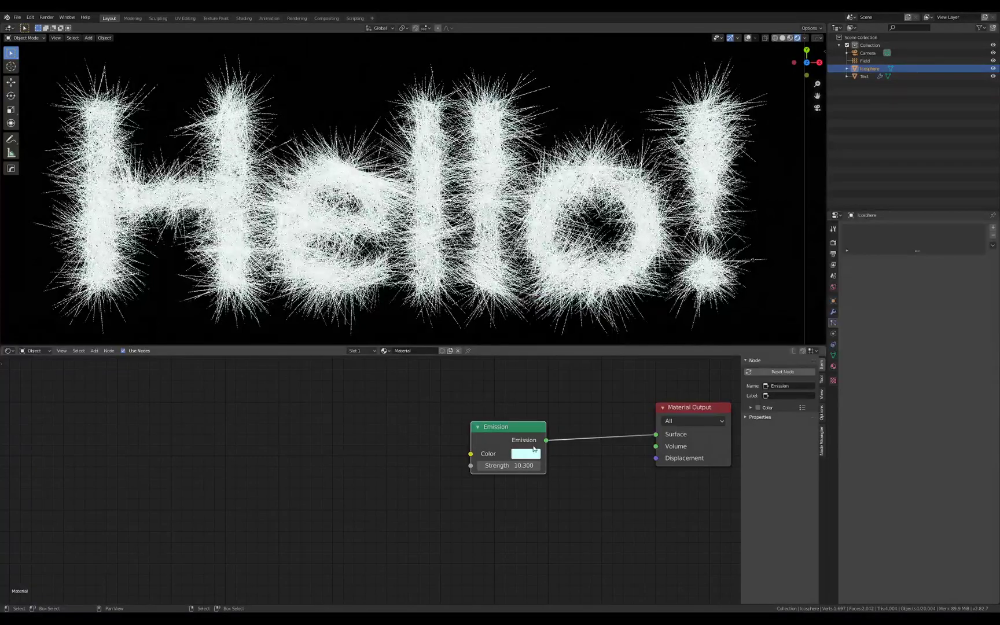
drag(524, 466, 490, 494)
scroll(481, 210, down, 1)
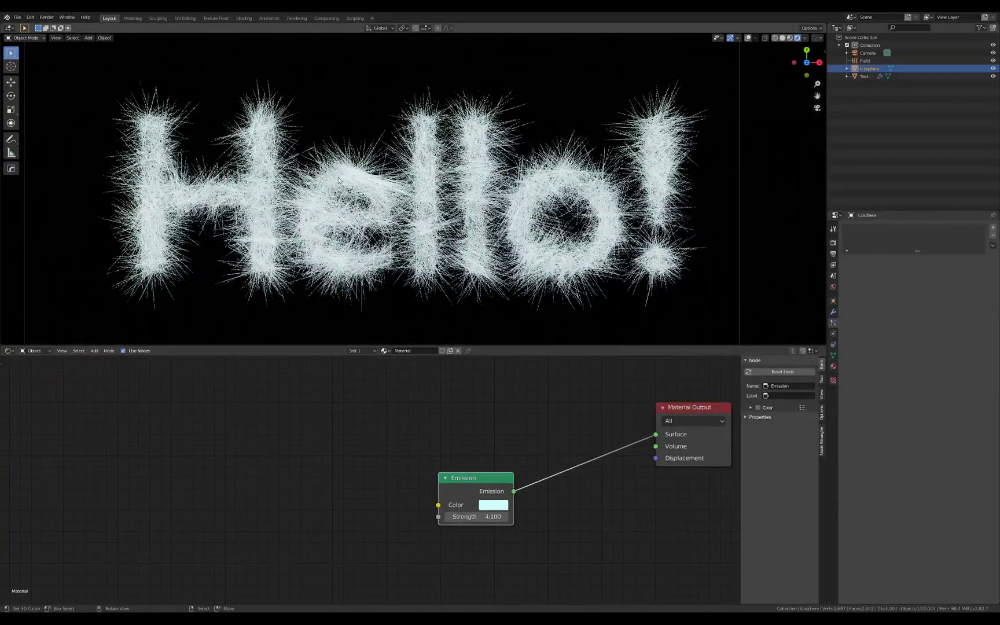
Add a Gradient Texture node and connect its color output to the Emission node's color.
middle_drag(311, 457, 428, 455)
scroll(384, 476, down, 1)
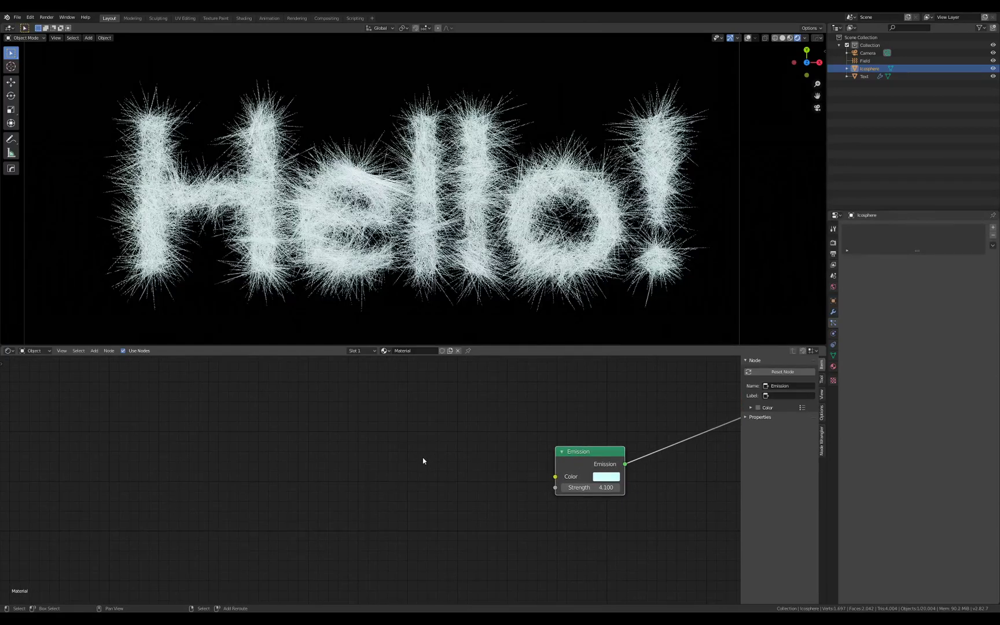
key(shift+a)
key(shift+a)
mouse_move(284, 488)
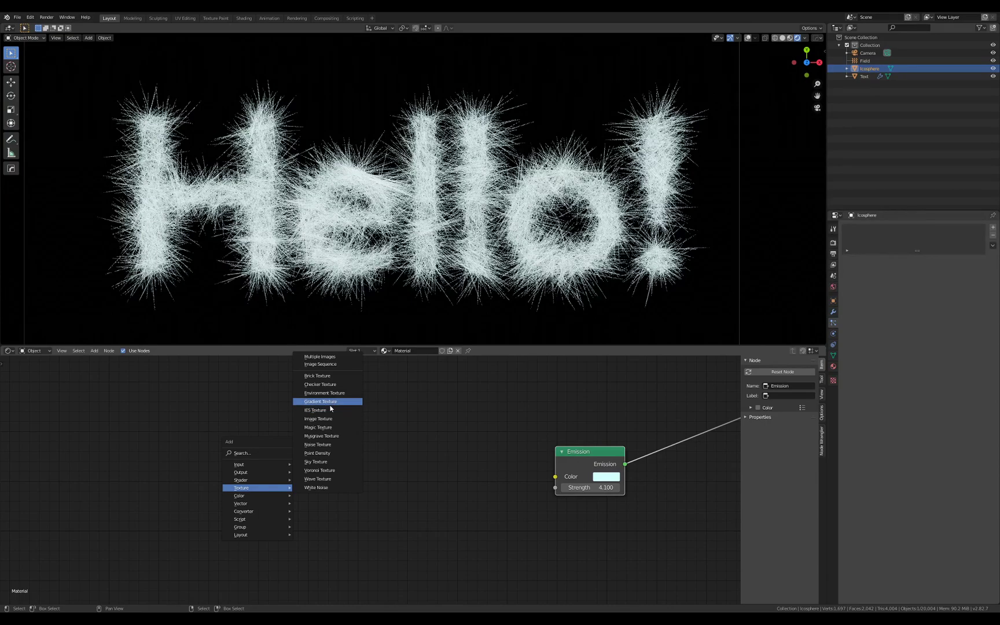
click(332, 402)
click(389, 429)
drag(459, 445, 554, 478)
Add Mapping and Texture Coordinate nodes to the Gradient Texture, feeding the mapping from the Object coordinates.
middle_drag(522, 496, 573, 507)
scroll(379, 237, up, 4)
scroll(379, 237, down, 4)
drag(473, 458, 464, 491)
key(ctrl+t)
middle_drag(447, 454, 482, 389)
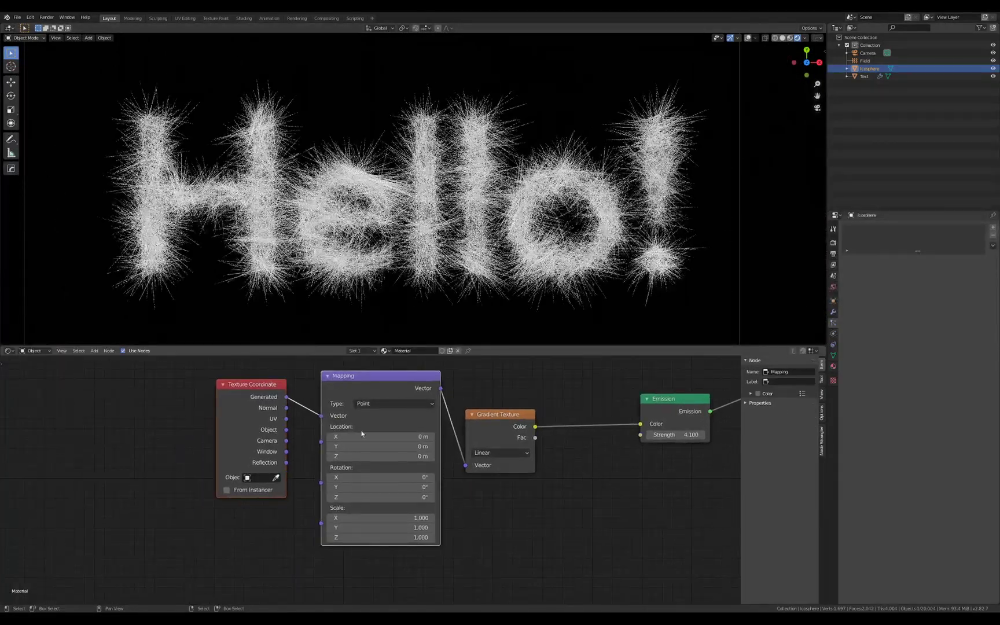
drag(285, 432, 322, 418)
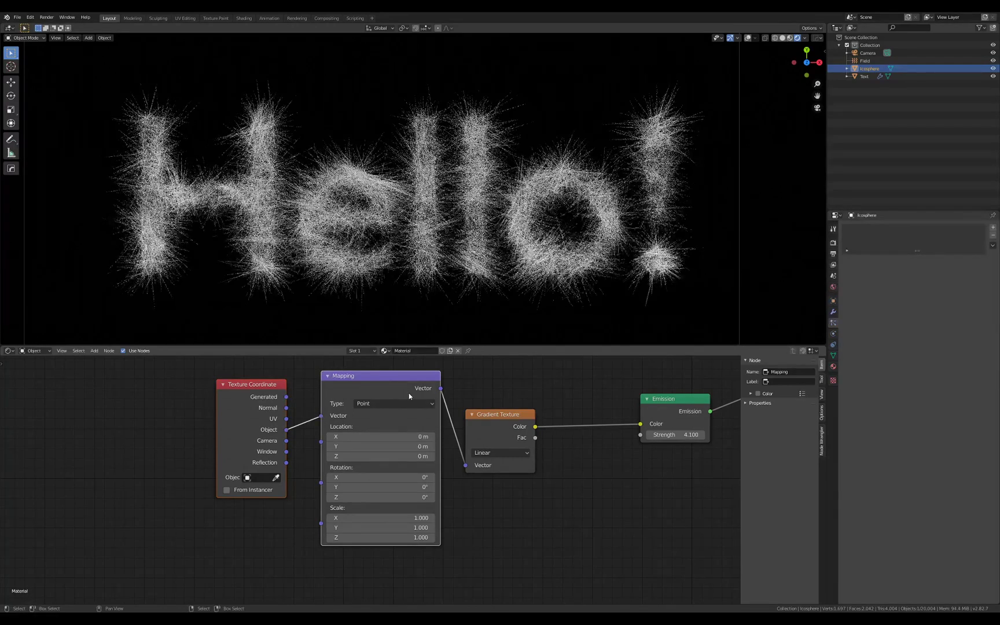
middle_drag(469, 389, 456, 416)
click(456, 416)
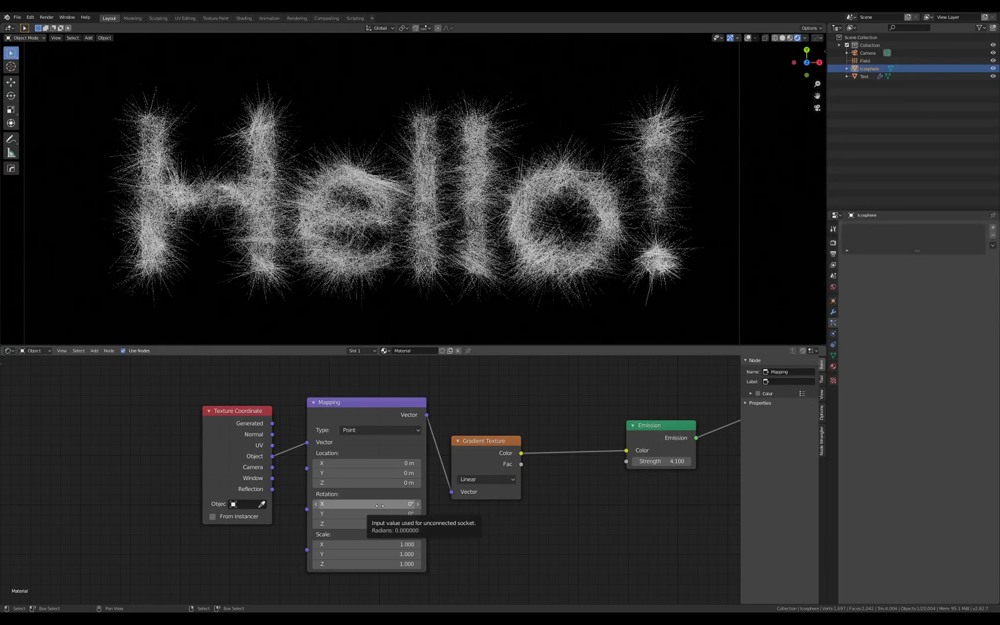
Thicken the standalone Icosphere by setting its X and Y scale to 1.000, and inspect it up close.
scroll(494, 239, down, 5)
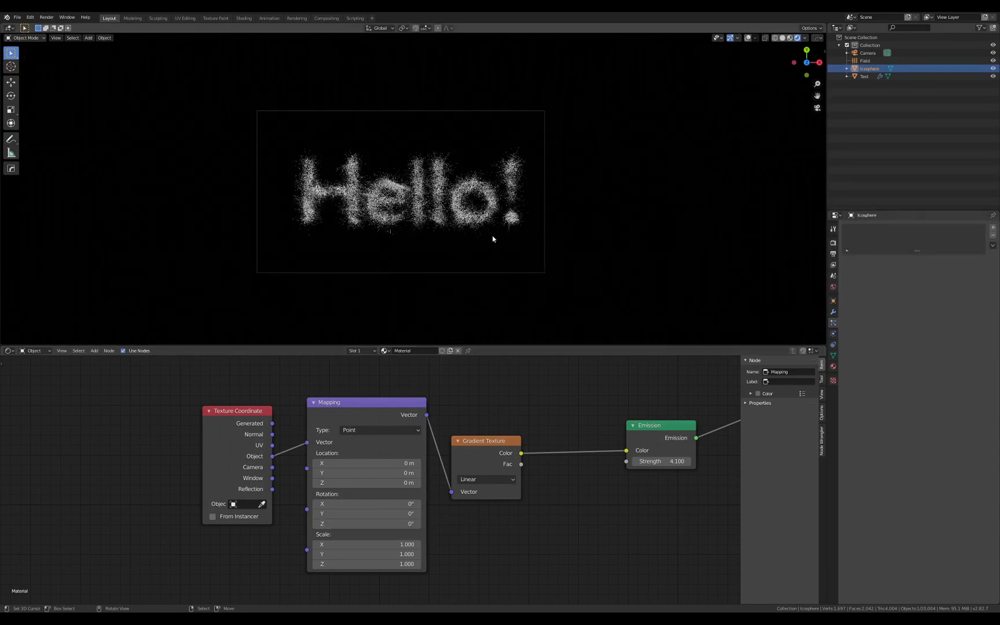
middle_drag(493, 238, 565, 174)
shift+middle_drag(728, 146, 554, 197)
scroll(554, 197, up, 1)
scroll(554, 197, down, 5)
scroll(554, 196, up, 4)
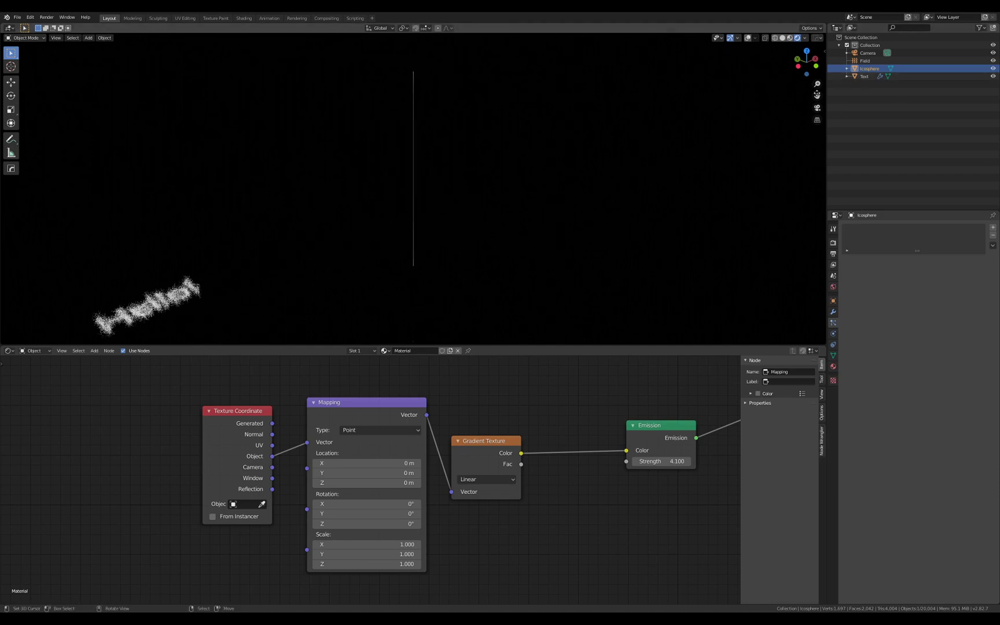
click(867, 60)
click(870, 69)
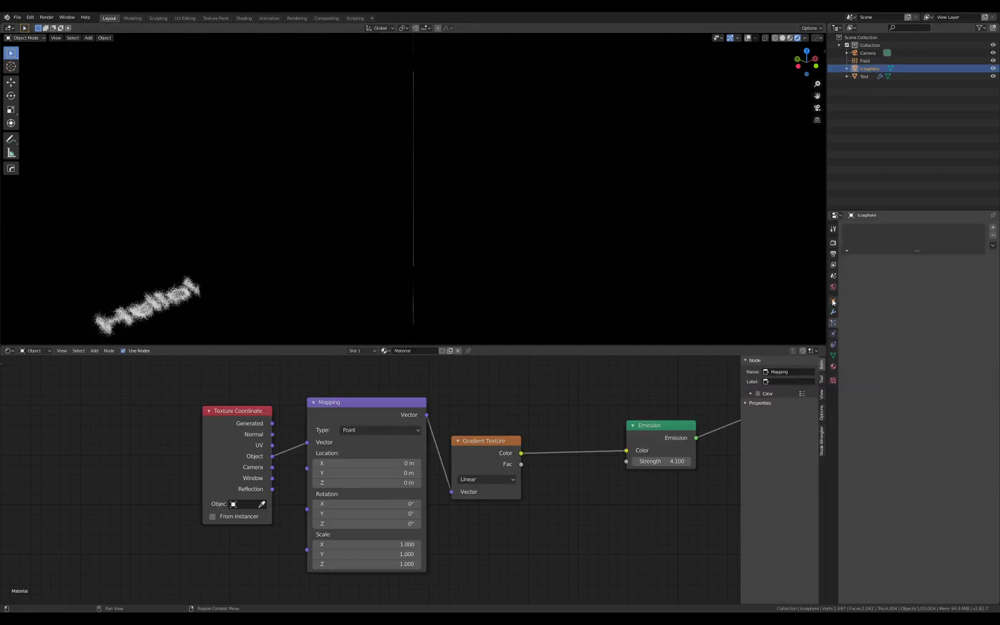
drag(947, 312, 953, 311)
text(1)
key(Return)
scroll(437, 224, down, 3)
middle_drag(429, 223, 403, 205)
scroll(426, 178, up, 3)
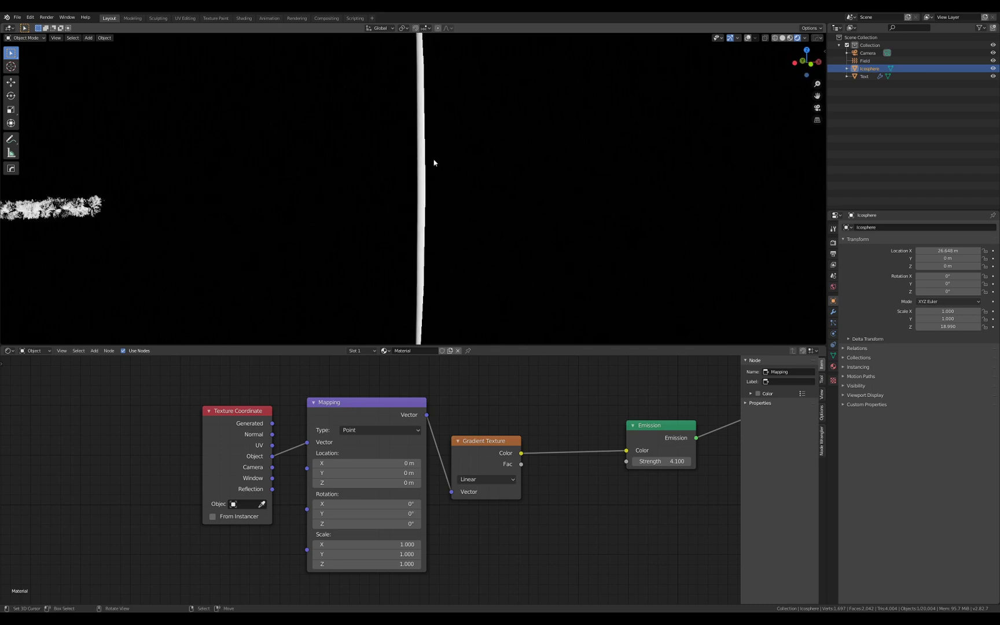
Try a 90° X rotation on the Mapping node, and reset it to 0°.
click(390, 506)
text(90)
key(Return)
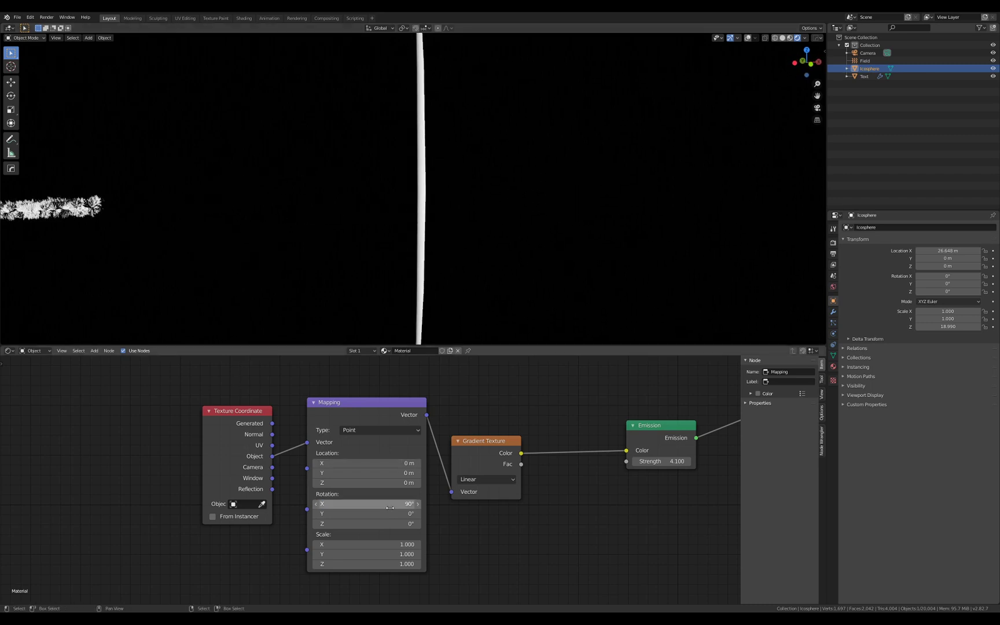
click(387, 508)
text(0)
key(Return)
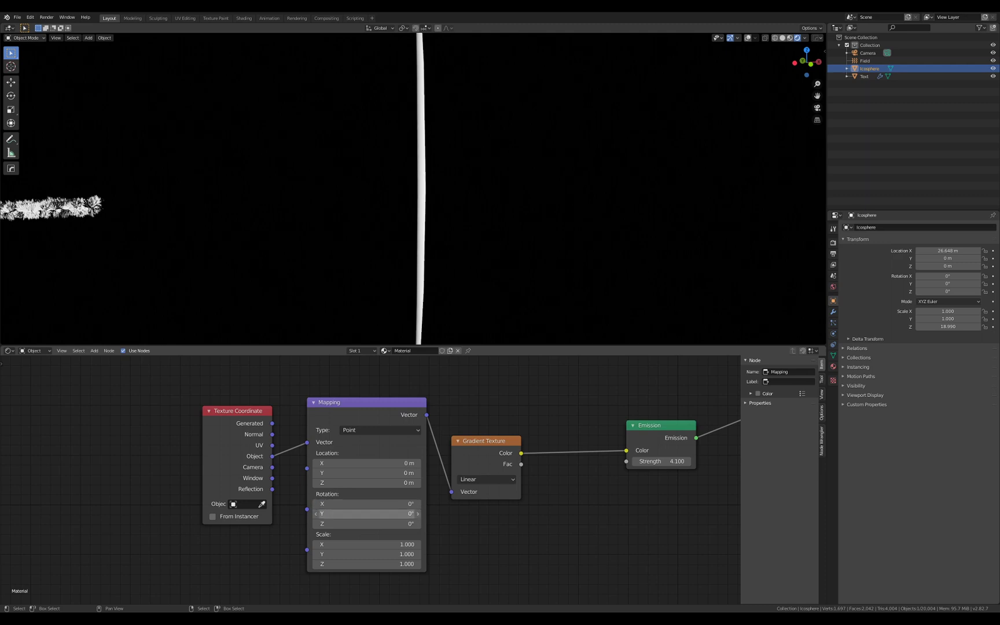
Set the Mapping node's Y rotation to 90°, its scale to 0.040 on all axes, and its location to 0.02, 0.1, 0.6 m.
click(387, 513)
key(Return)
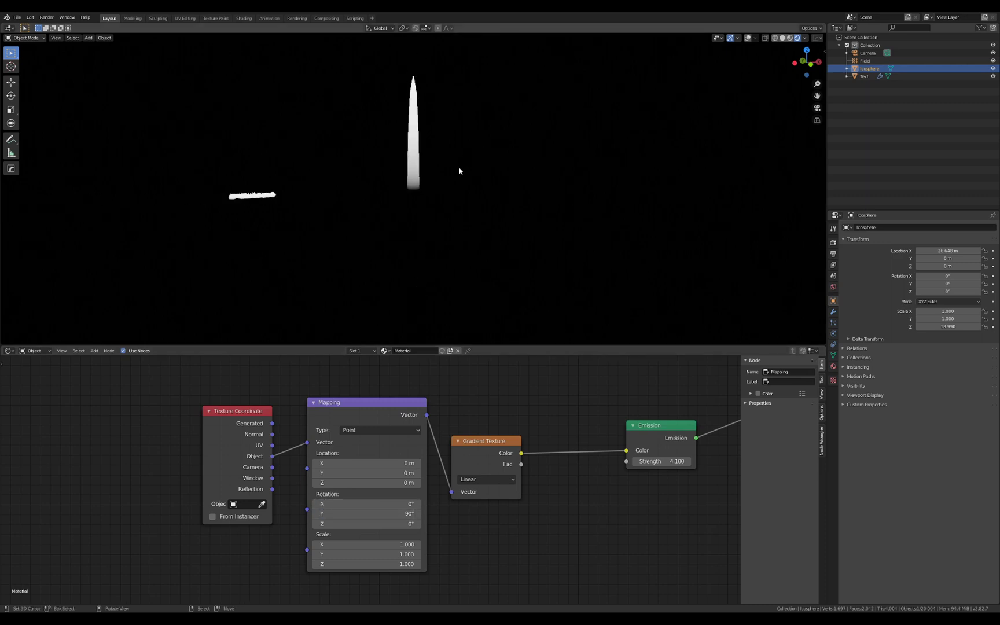
middle_drag(447, 211, 467, 228)
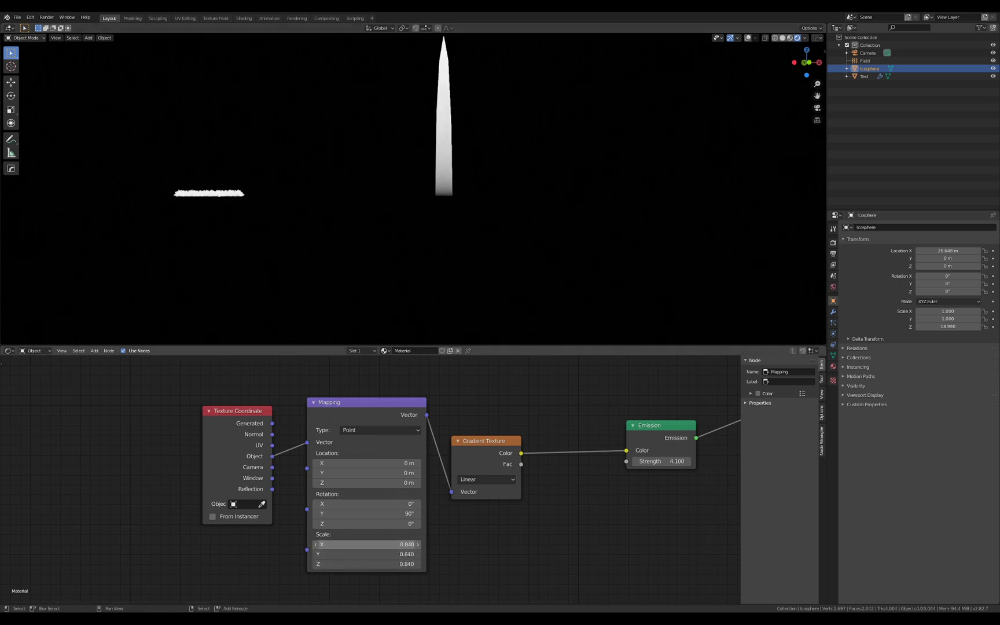
drag(366, 545, 321, 545)
drag(382, 484, 372, 463)
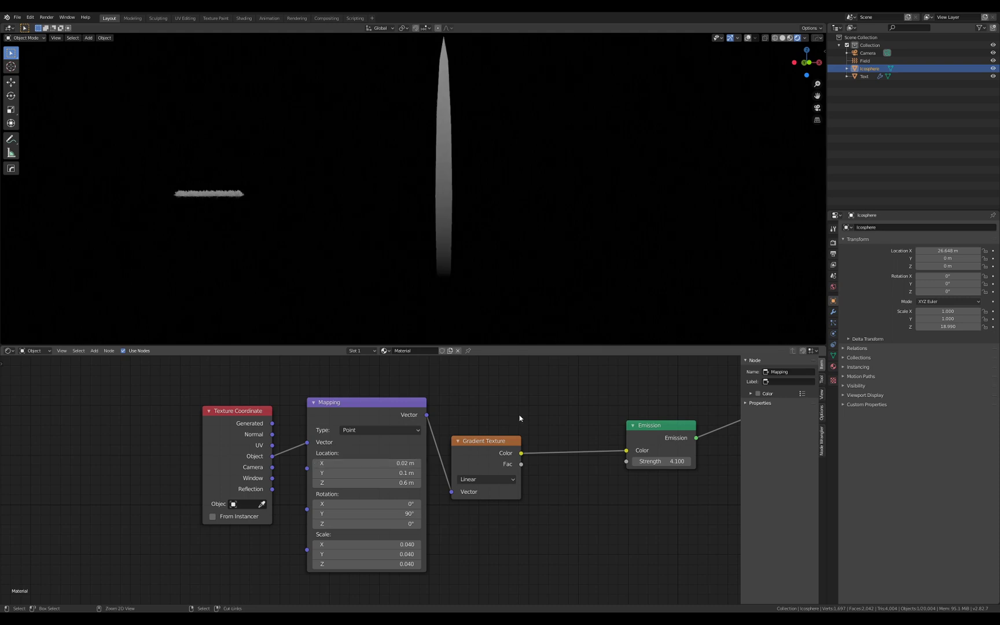
Insert a ColorRamp node between the Gradient Texture and the Emission node.
key(shift+a)
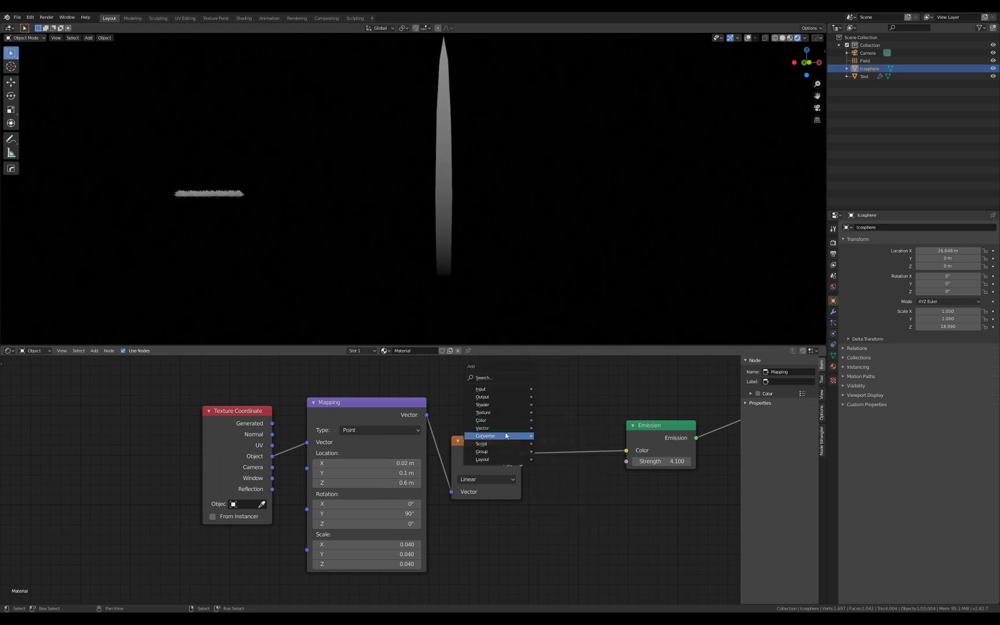
mouse_move(503, 438)
click(570, 454)
click(526, 401)
middle_drag(527, 398, 497, 421)
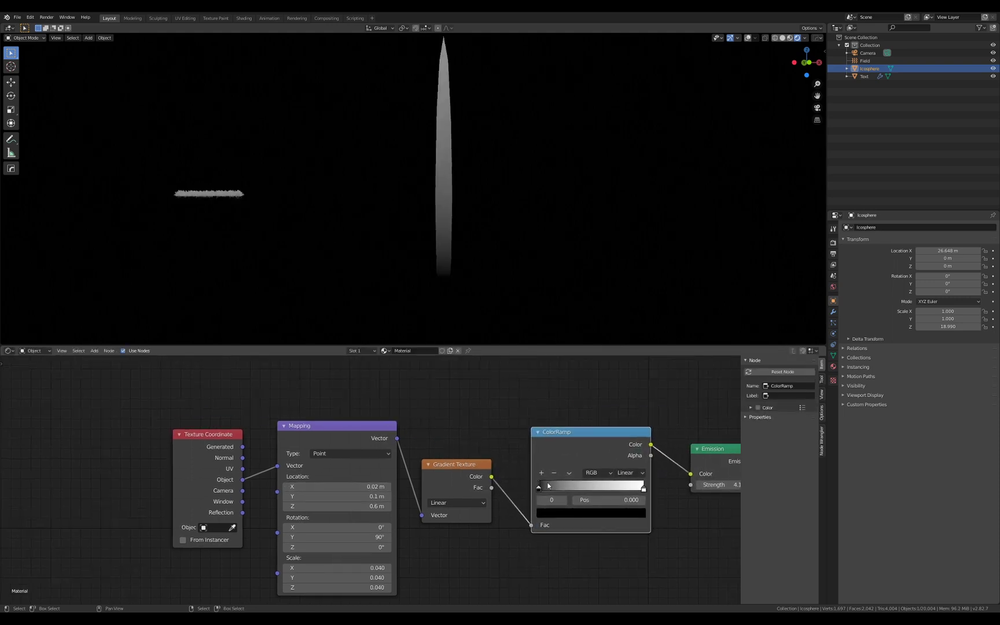
Add a blue ColorRamp stop (H 0.595, S 0.664, V 1.000) at 0.132 and bring the white stop closer to it.
click(541, 473)
click(591, 516)
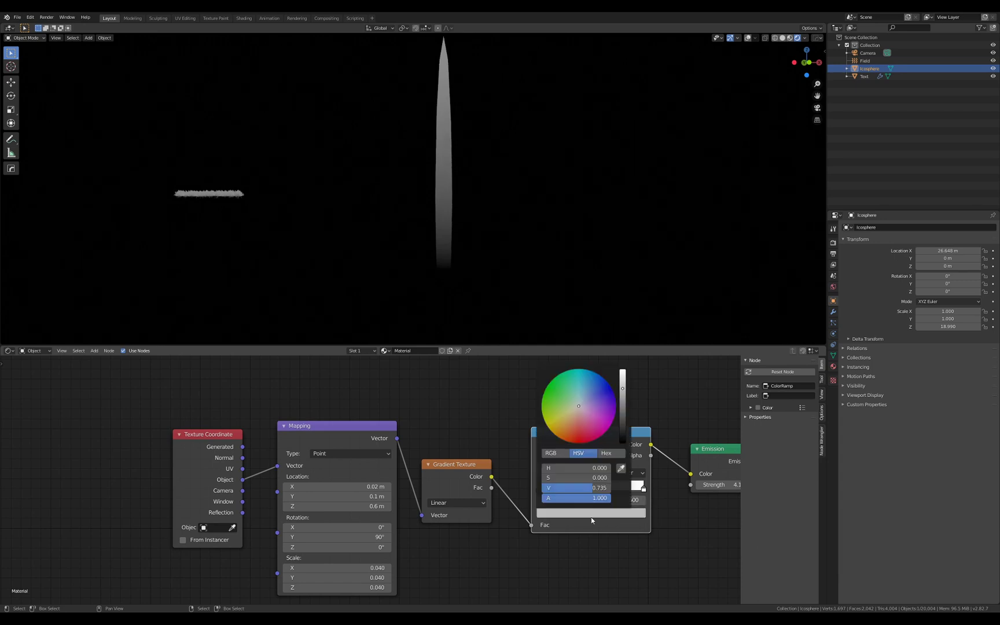
drag(578, 407, 592, 385)
scroll(594, 388, up, 6)
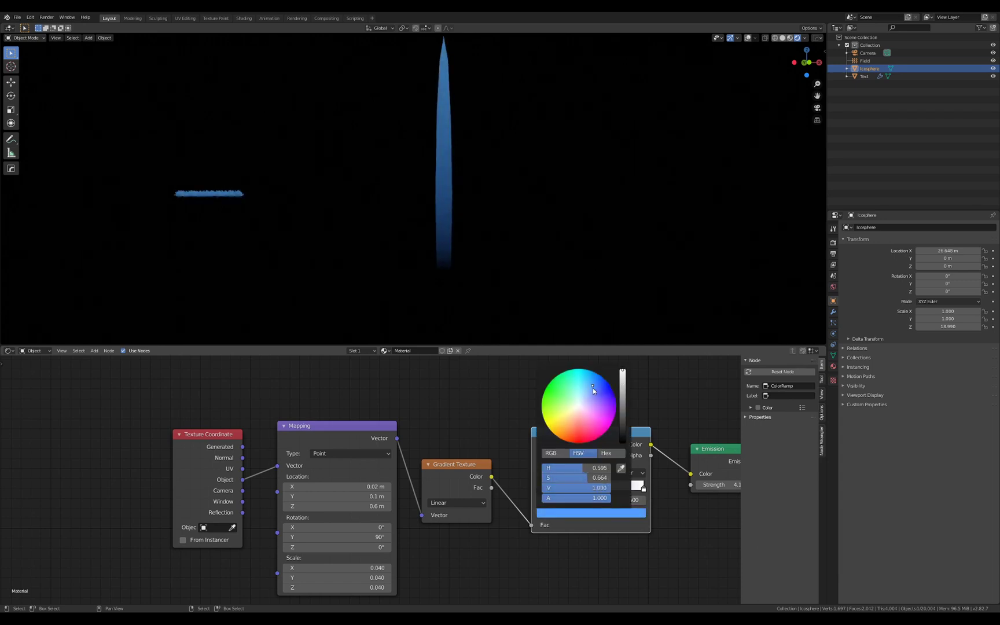
mouse_move(586, 490)
mouse_down()
mouse_move(561, 489)
mouse_move(572, 489)
mouse_up()
drag(647, 493, 554, 490)
Set the Mapping node's scale to 0.140 on all axes and its X location to 0.07 m.
drag(355, 572, 369, 587)
drag(367, 488, 373, 487)
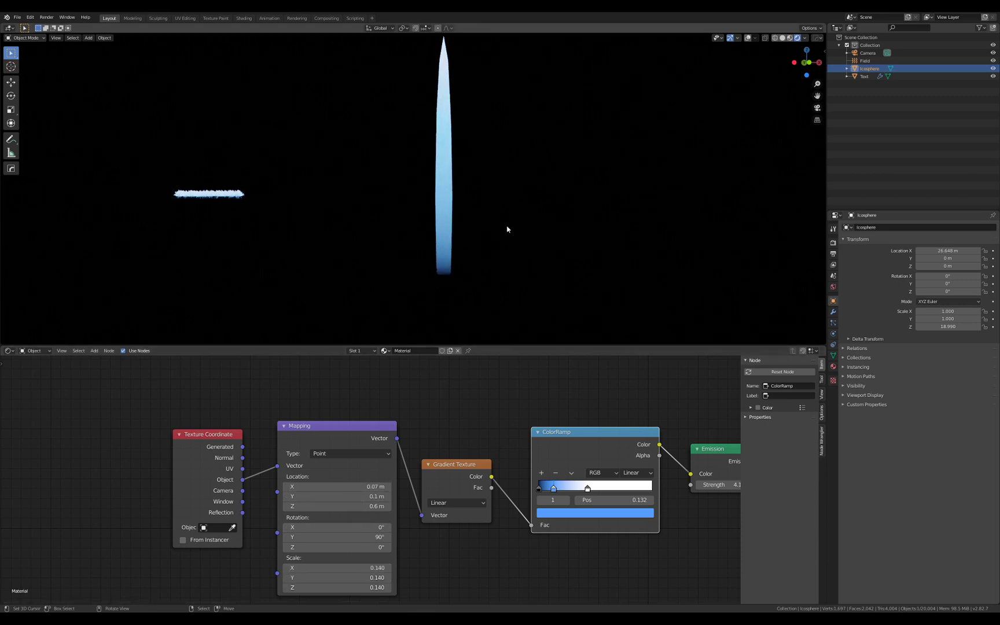
middle_drag(500, 218, 489, 255)
key(KP_7)
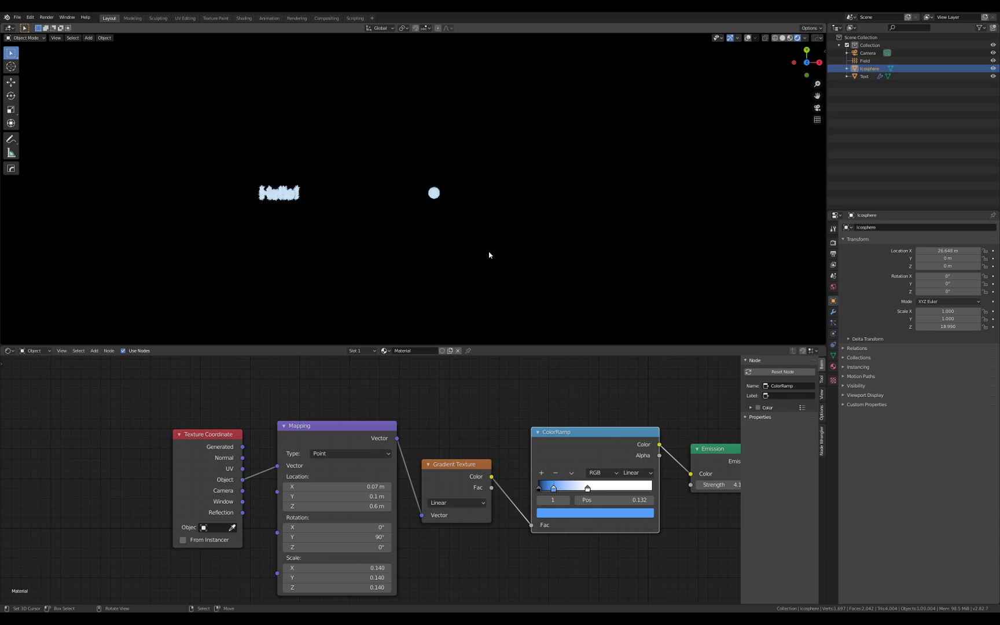
Thin the Icosphere hairs to an X and Y scale of 0.010, checking the text through the camera.
key(KP_0)
scroll(489, 253, up, 7)
scroll(491, 246, down, 2)
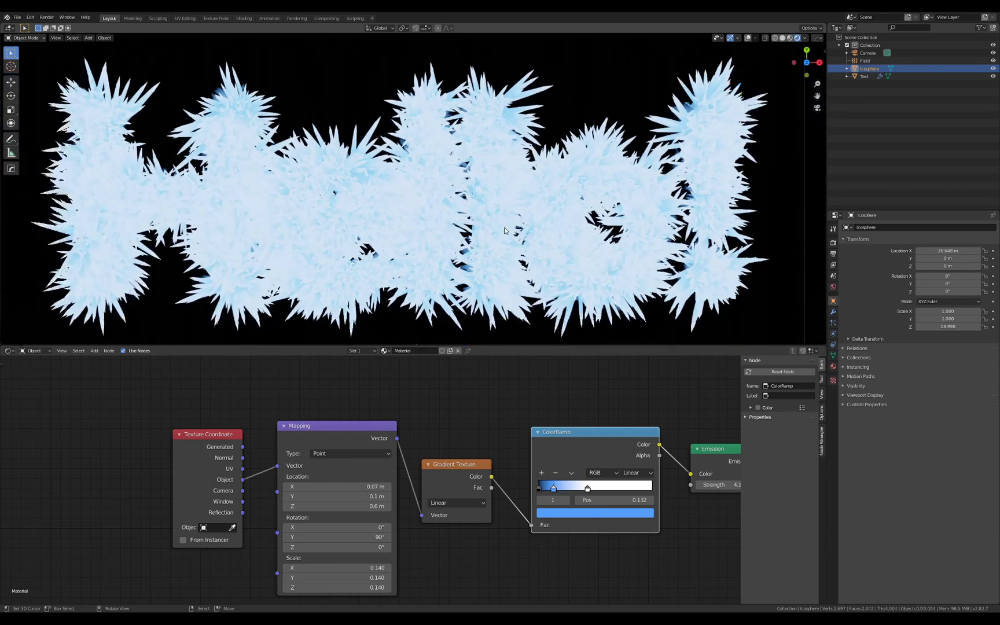
scroll(492, 242, up, 5)
scroll(492, 239, up, 5)
scroll(492, 240, down, 9)
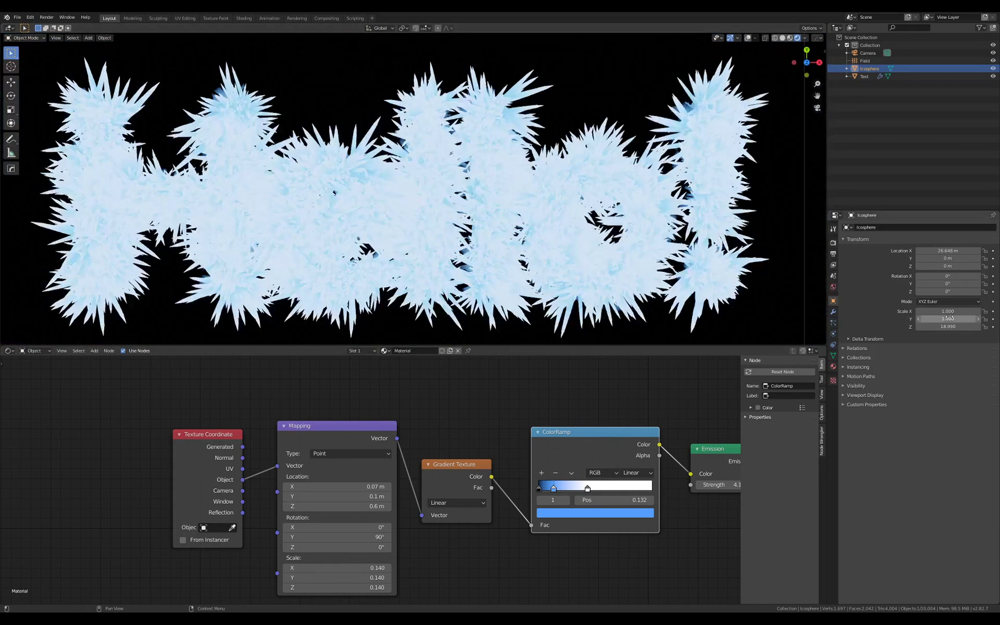
click(949, 314)
text(.01)
key(Return)
scroll(404, 236, up, 1)
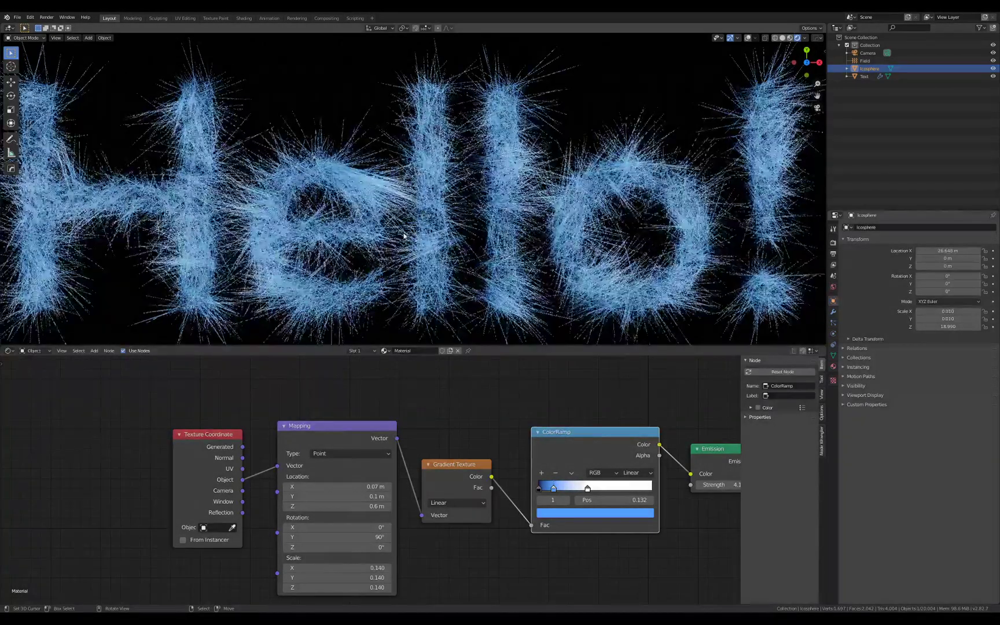
scroll(391, 160, up, 3)
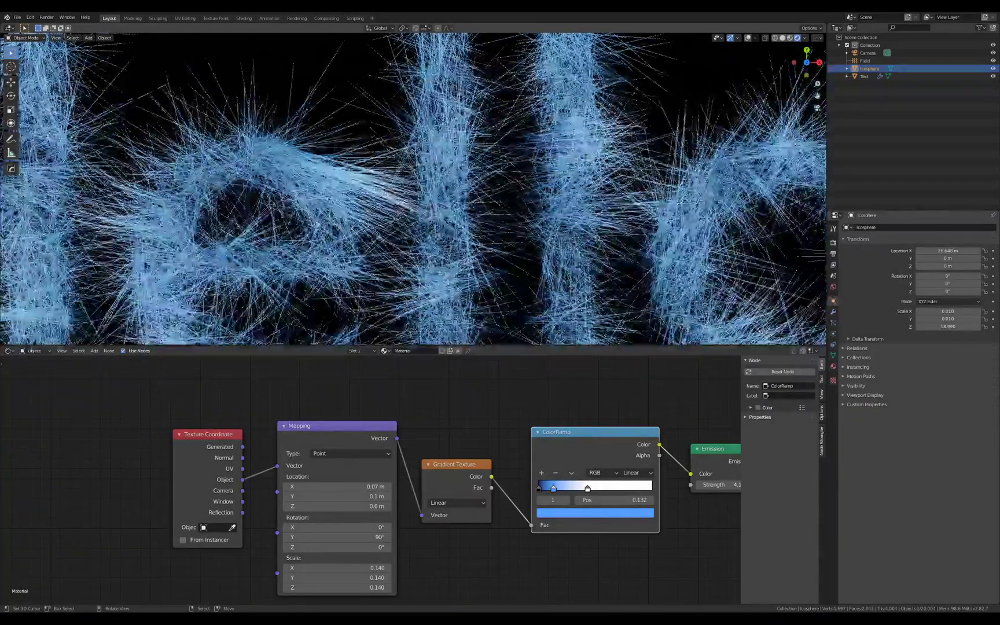
scroll(377, 191, down, 4)
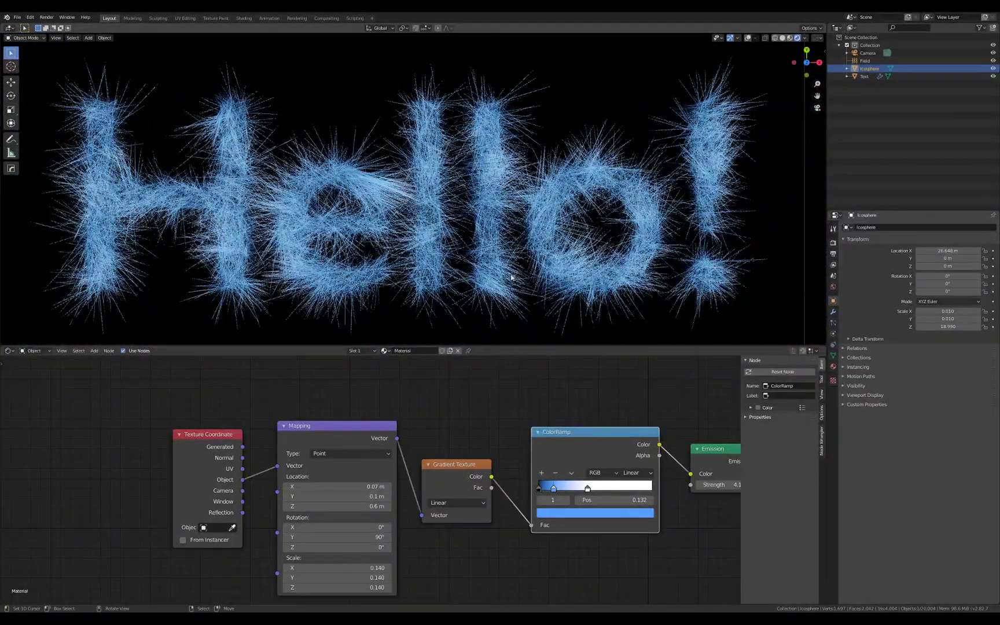
Try a larger Size on the turbulence Field, and reduce it again for more tangled hairs.
click(865, 61)
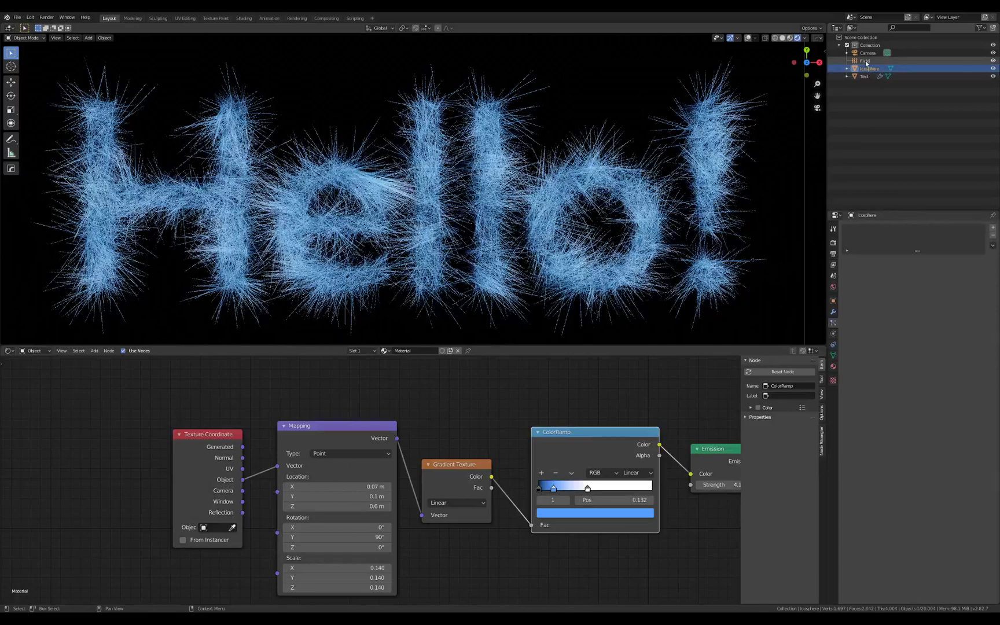
click(833, 312)
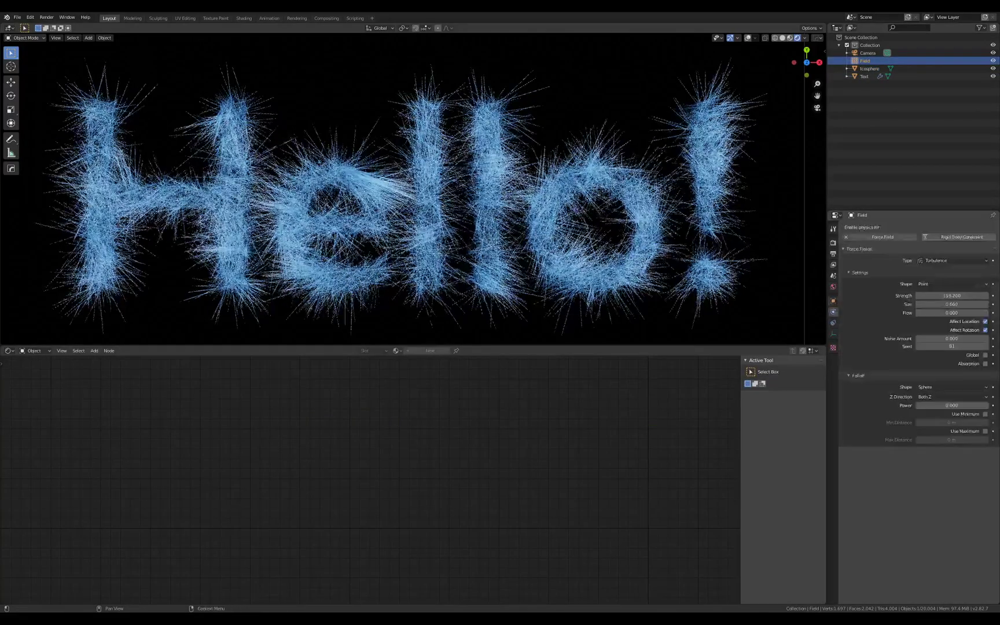
mouse_move(958, 304)
mouse_down()
mouse_move(995, 304)
mouse_move(966, 304)
mouse_move(976, 304)
mouse_up()
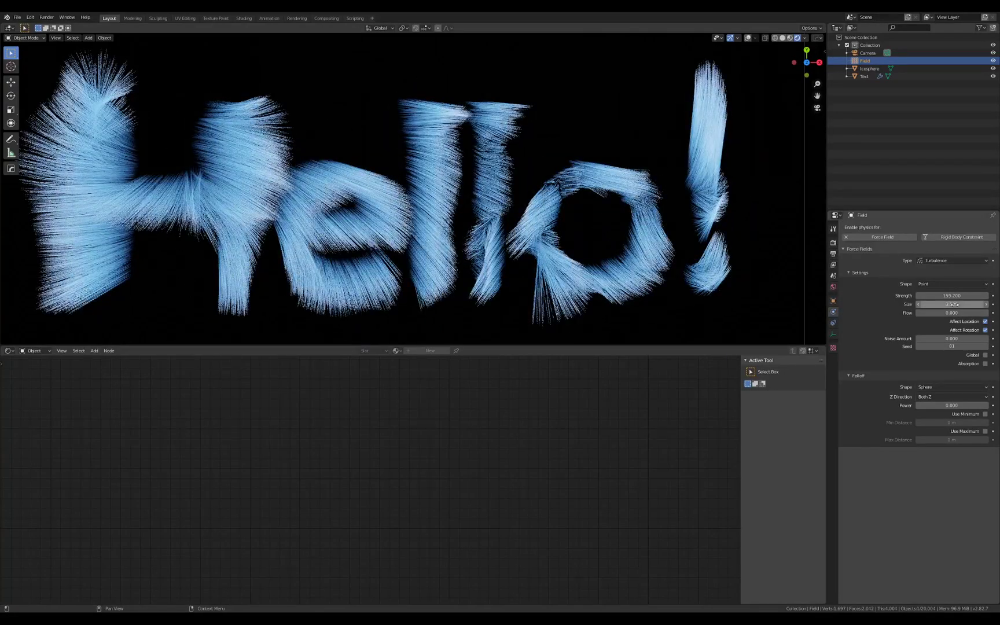
drag(955, 304, 926, 304)
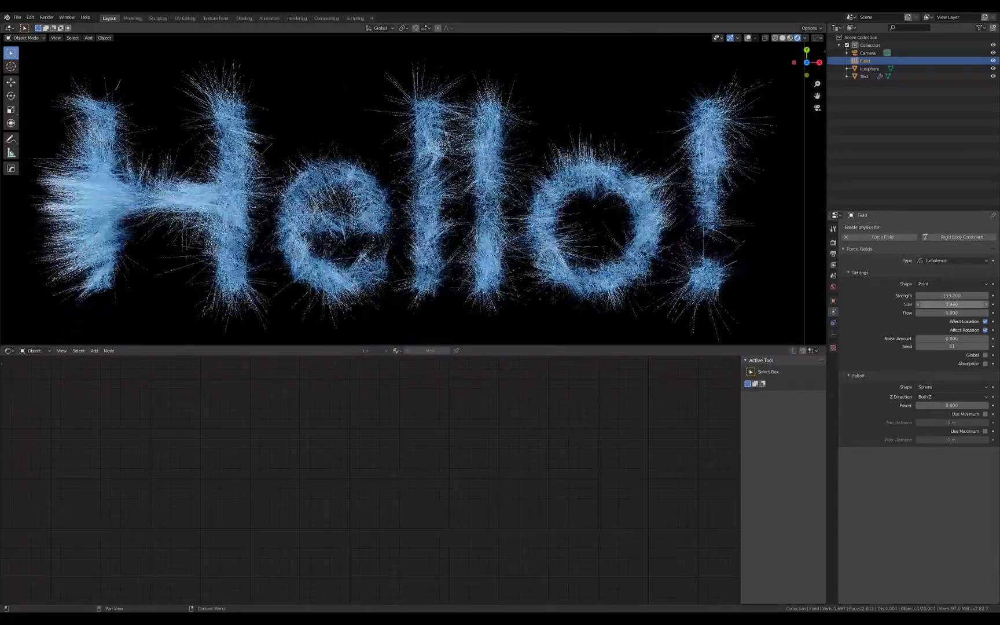
On the Icosphere material's ColorRamp, move the white stop to 0.679 and add an orange stop between it and the blue one.
click(871, 68)
middle_drag(521, 415, 414, 422)
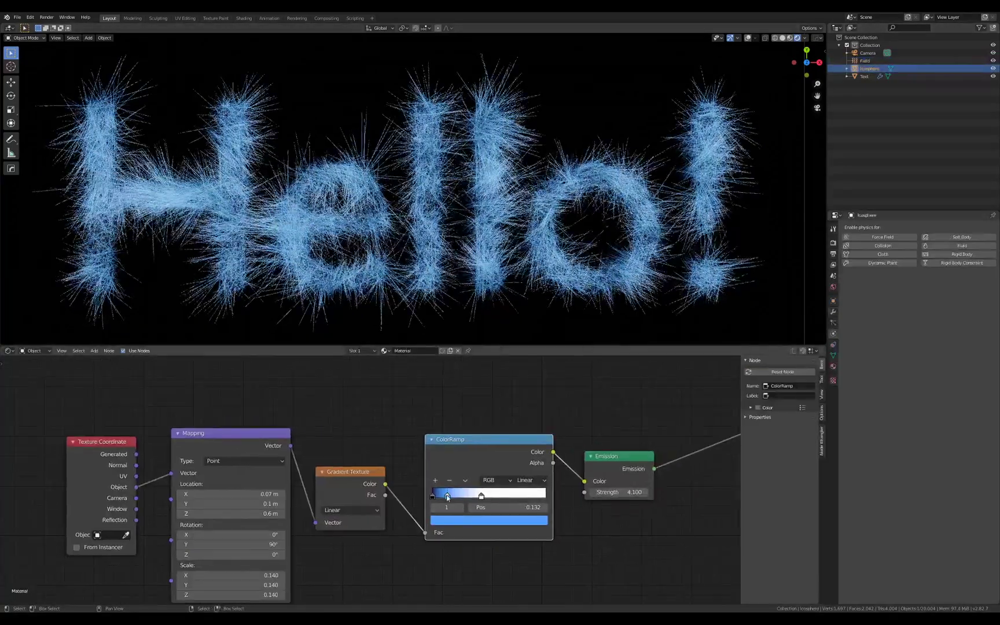
drag(481, 496, 511, 495)
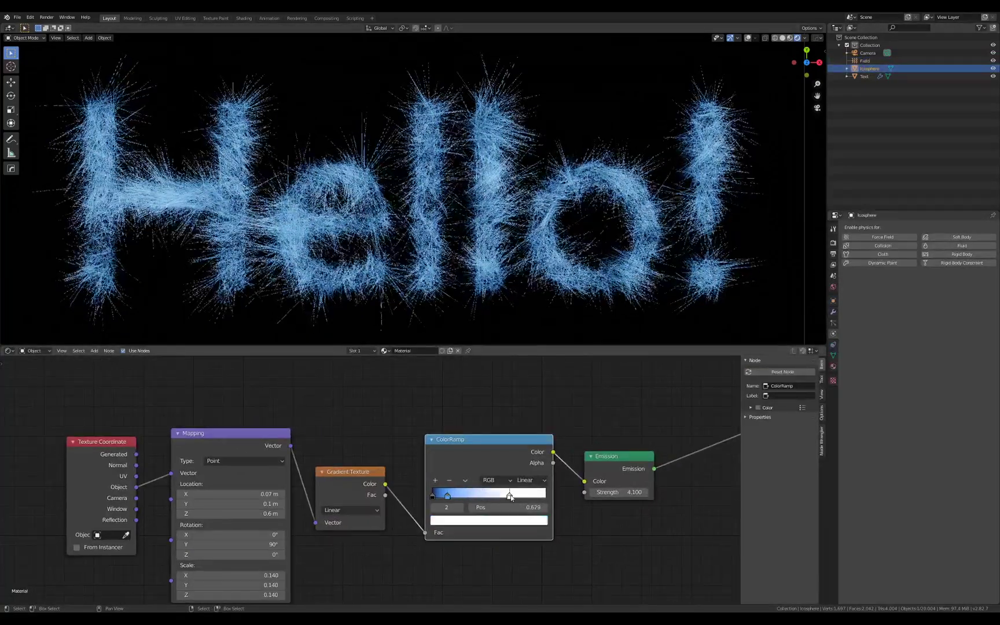
click(435, 479)
click(474, 520)
mouse_move(486, 398)
mouse_down()
mouse_move(473, 448)
mouse_move(473, 434)
mouse_move(482, 437)
mouse_move(463, 439)
mouse_up()
mouse_move(477, 496)
mouse_down()
mouse_move(444, 495)
mouse_move(459, 497)
mouse_up()
Recolor the blue ColorRamp stop red, bring the white stop closer, and move the orange stop to 0.178.
click(443, 496)
click(460, 520)
drag(465, 435, 472, 447)
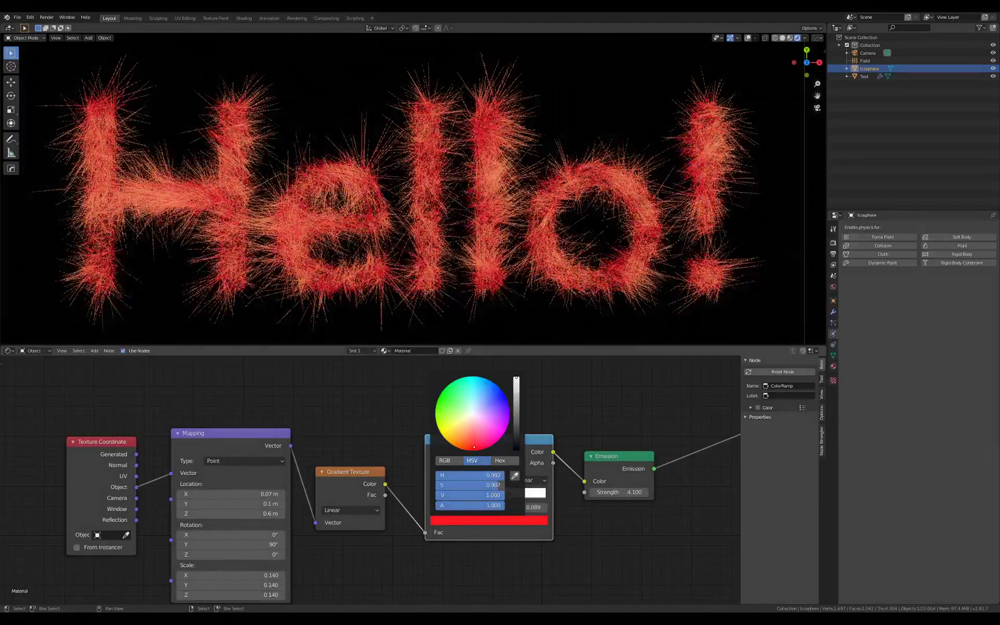
drag(508, 496, 468, 496)
drag(458, 497, 453, 497)
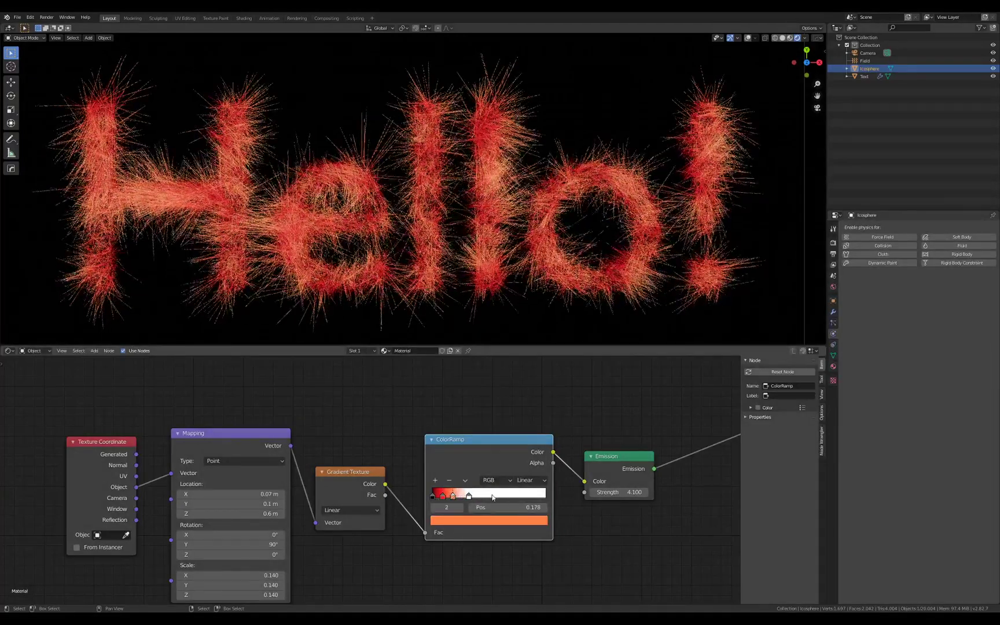
Delete the ColorRamp node and give the Emission node a plain light blue color after trying pure red.
drag(528, 461, 504, 461)
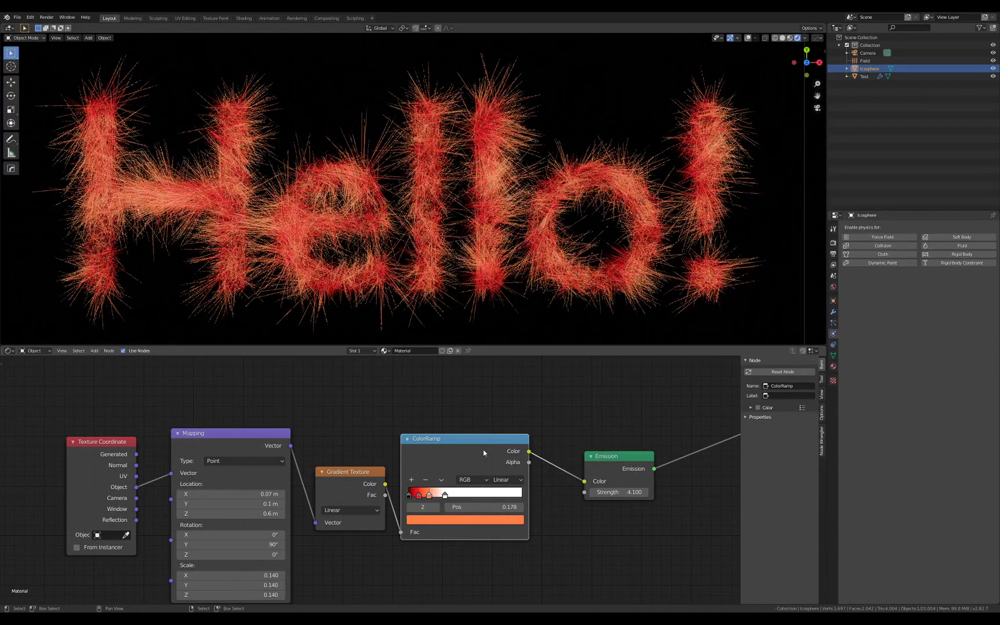
key(x)
middle_drag(487, 424, 378, 428)
click(519, 485)
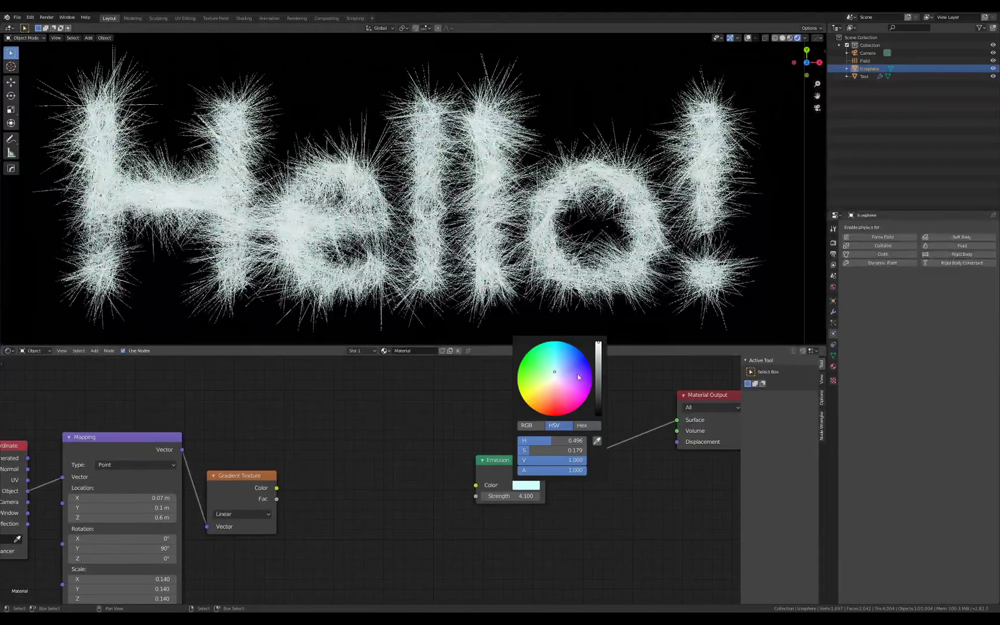
drag(553, 375, 552, 416)
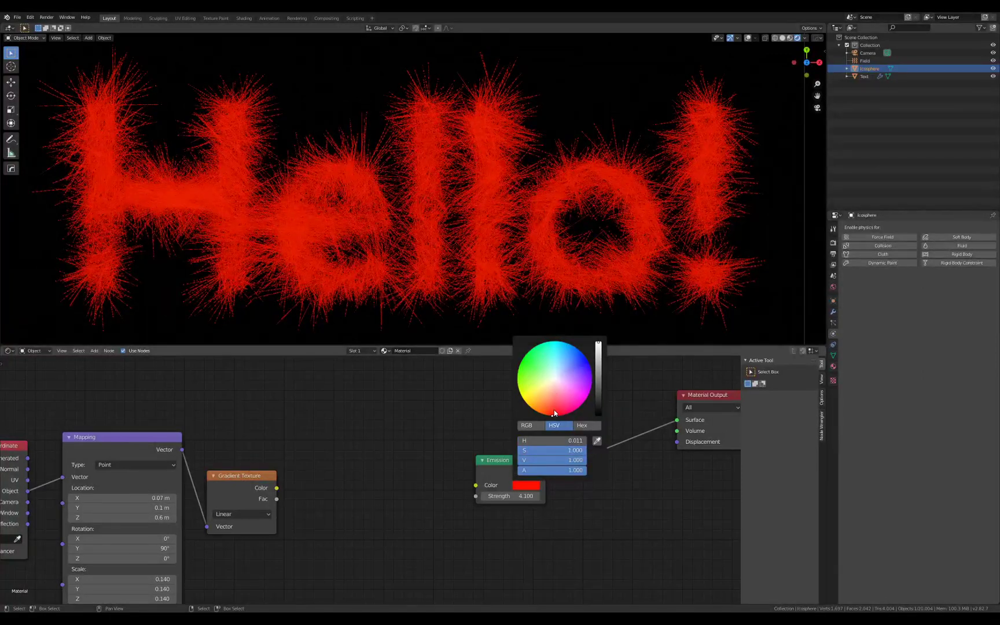
scroll(438, 209, down, 1)
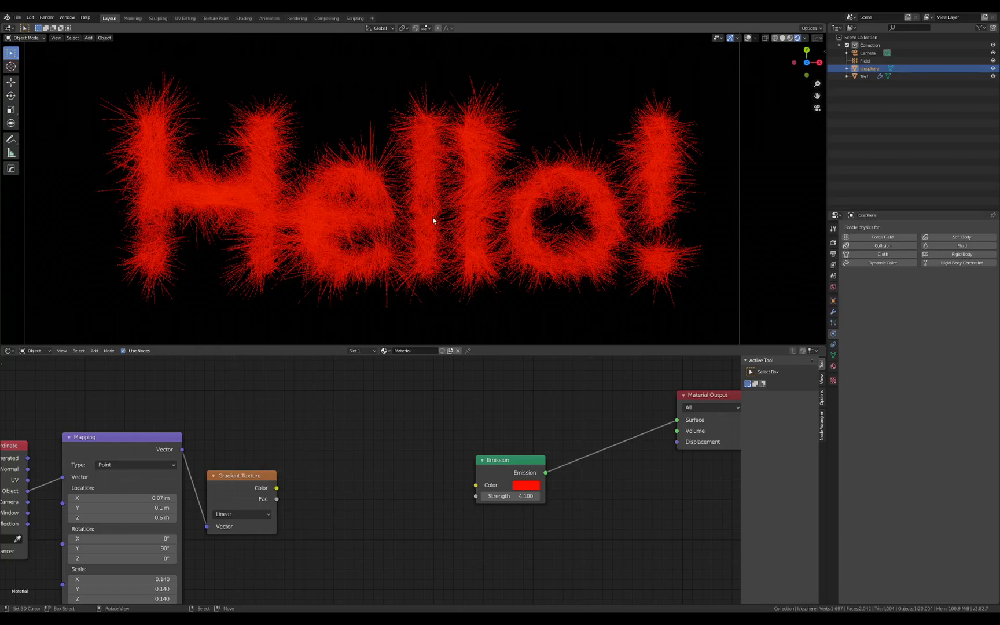
click(526, 485)
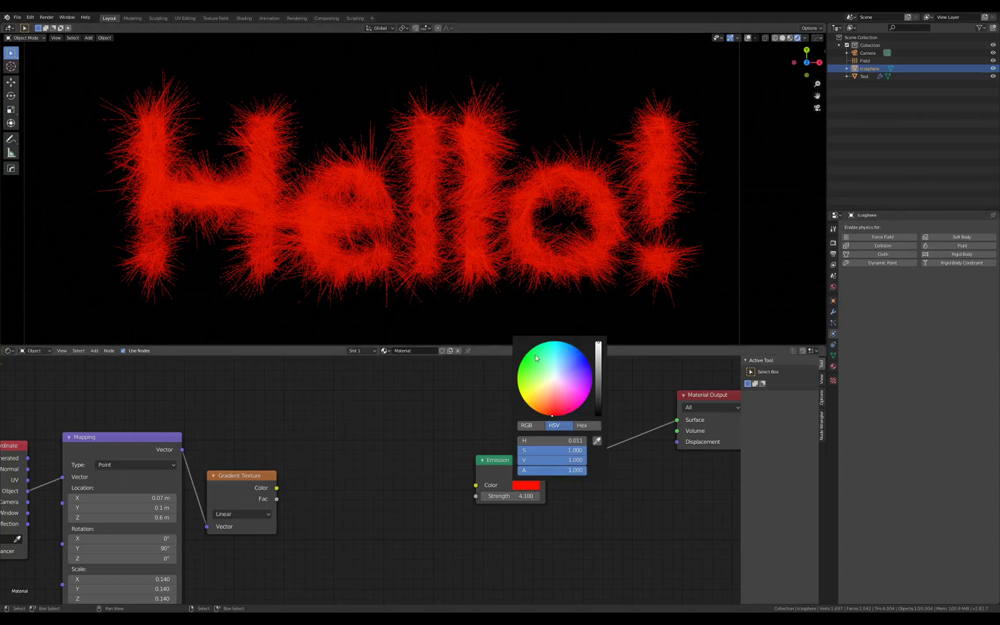
mouse_move(554, 379)
mouse_down()
mouse_move(554, 390)
mouse_move(543, 366)
mouse_move(568, 366)
mouse_move(524, 442)
mouse_up()
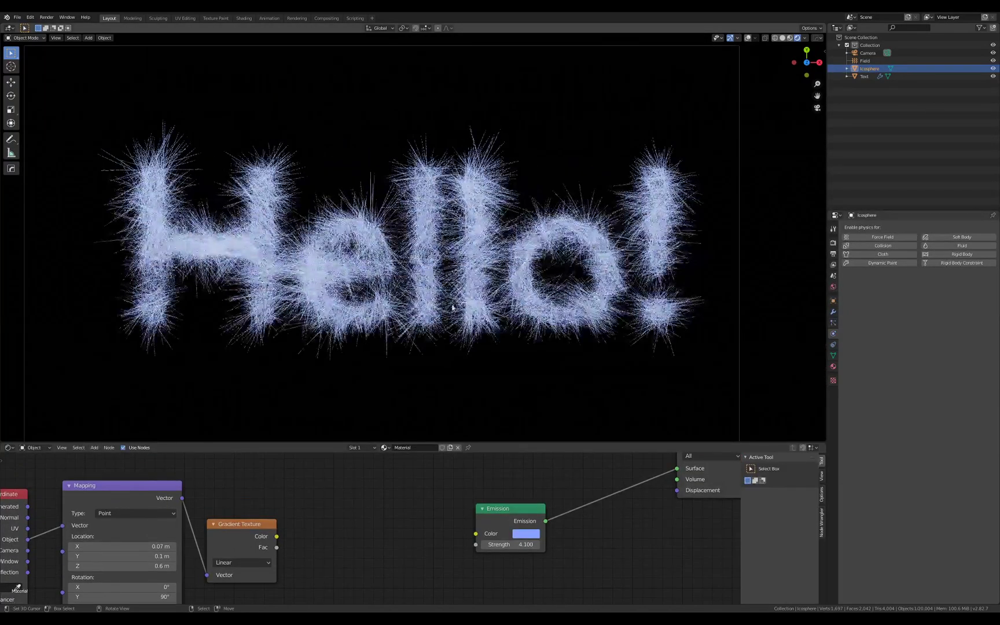
Enable Bloom in the Eevee render settings and set the Emission strength to 8.400 in the camera view.
key(KP_0)
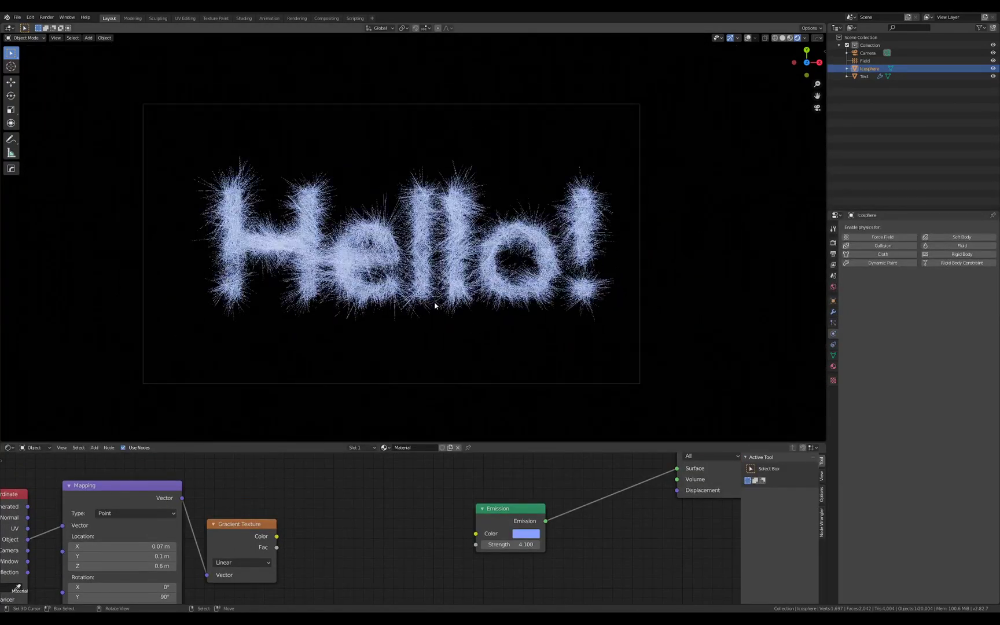
scroll(435, 306, up, 3)
click(833, 254)
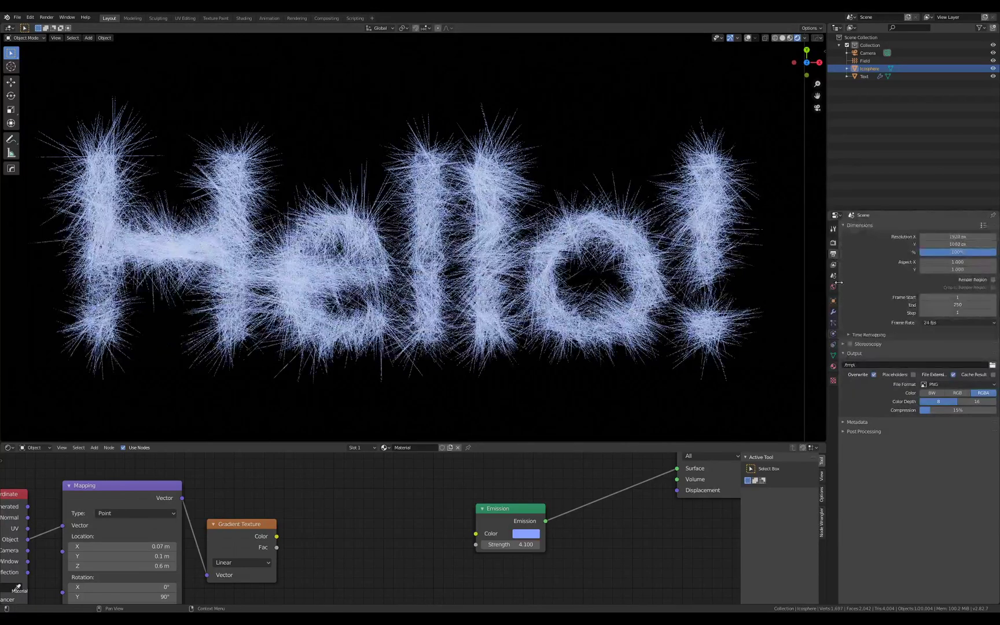
click(833, 265)
click(833, 243)
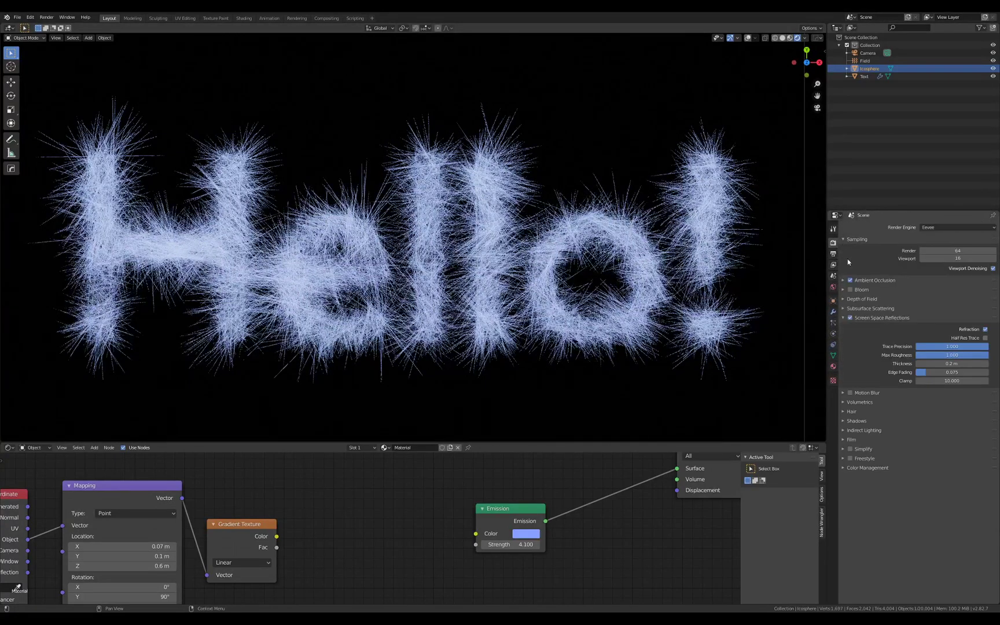
click(850, 290)
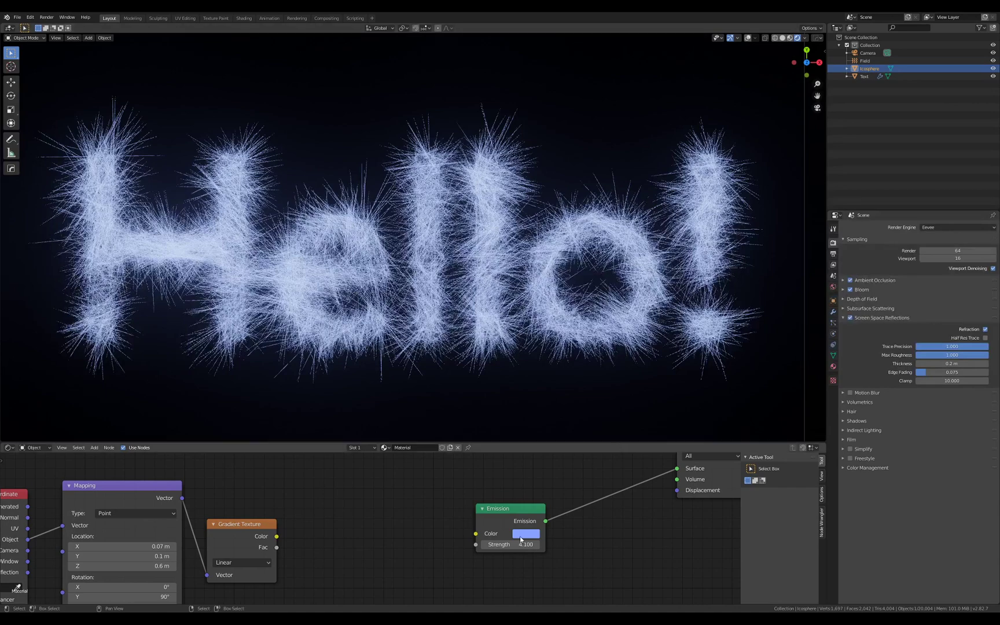
drag(524, 544, 602, 545)
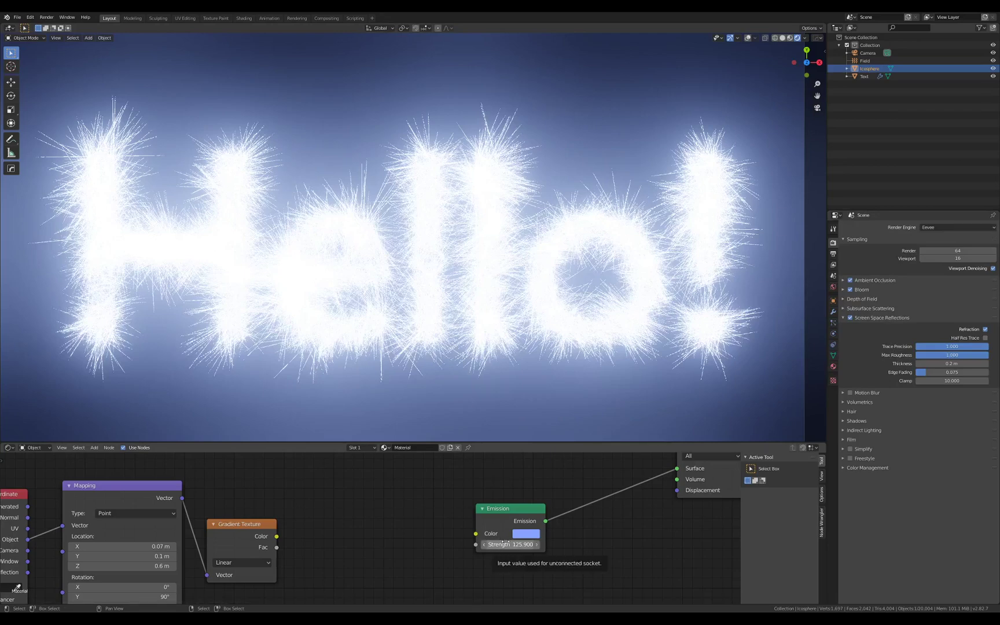
drag(524, 547, 410, 547)
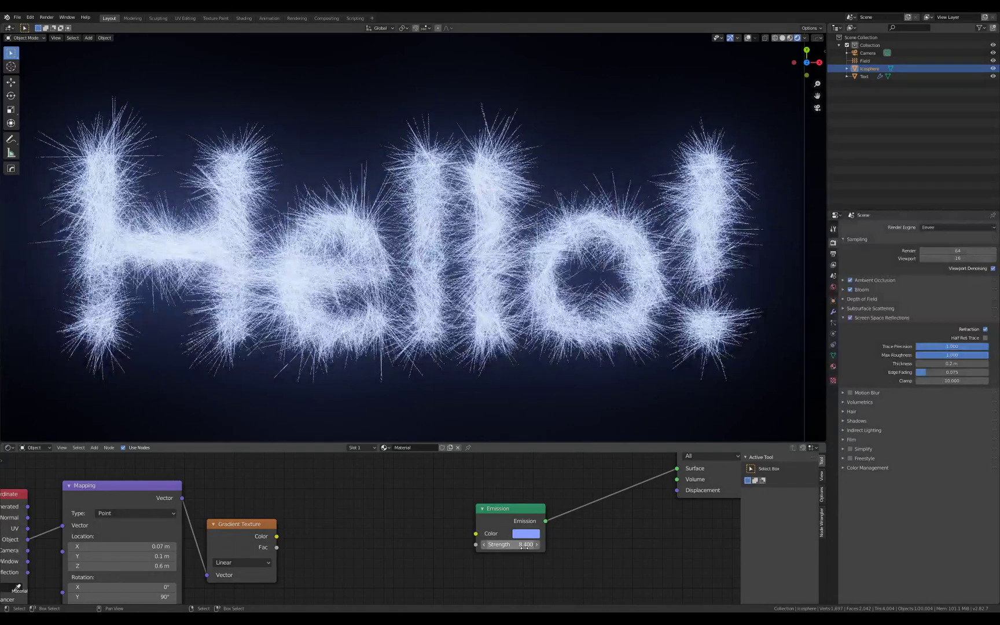